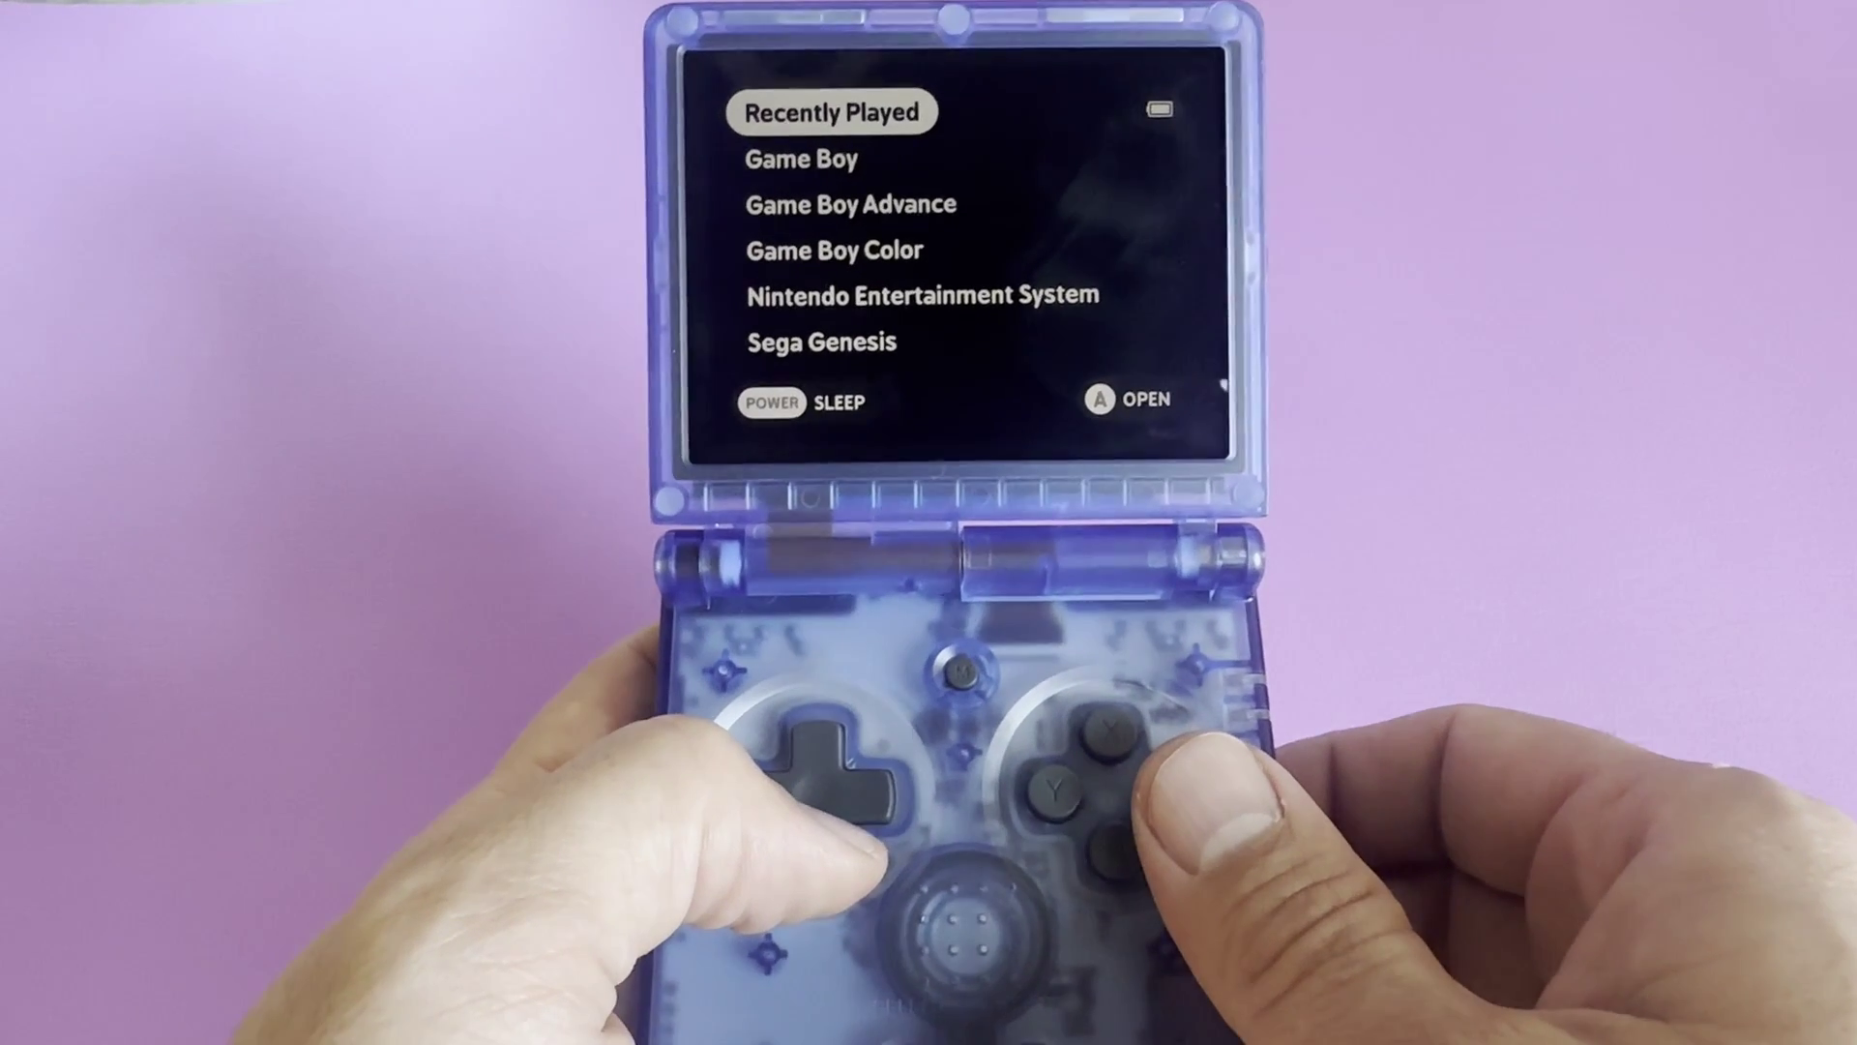
- Browse the system list down to Sega Genesis and back up to Game Boy
key("Down")
key("Down")
key("Down")
key("Down")
key("Down")
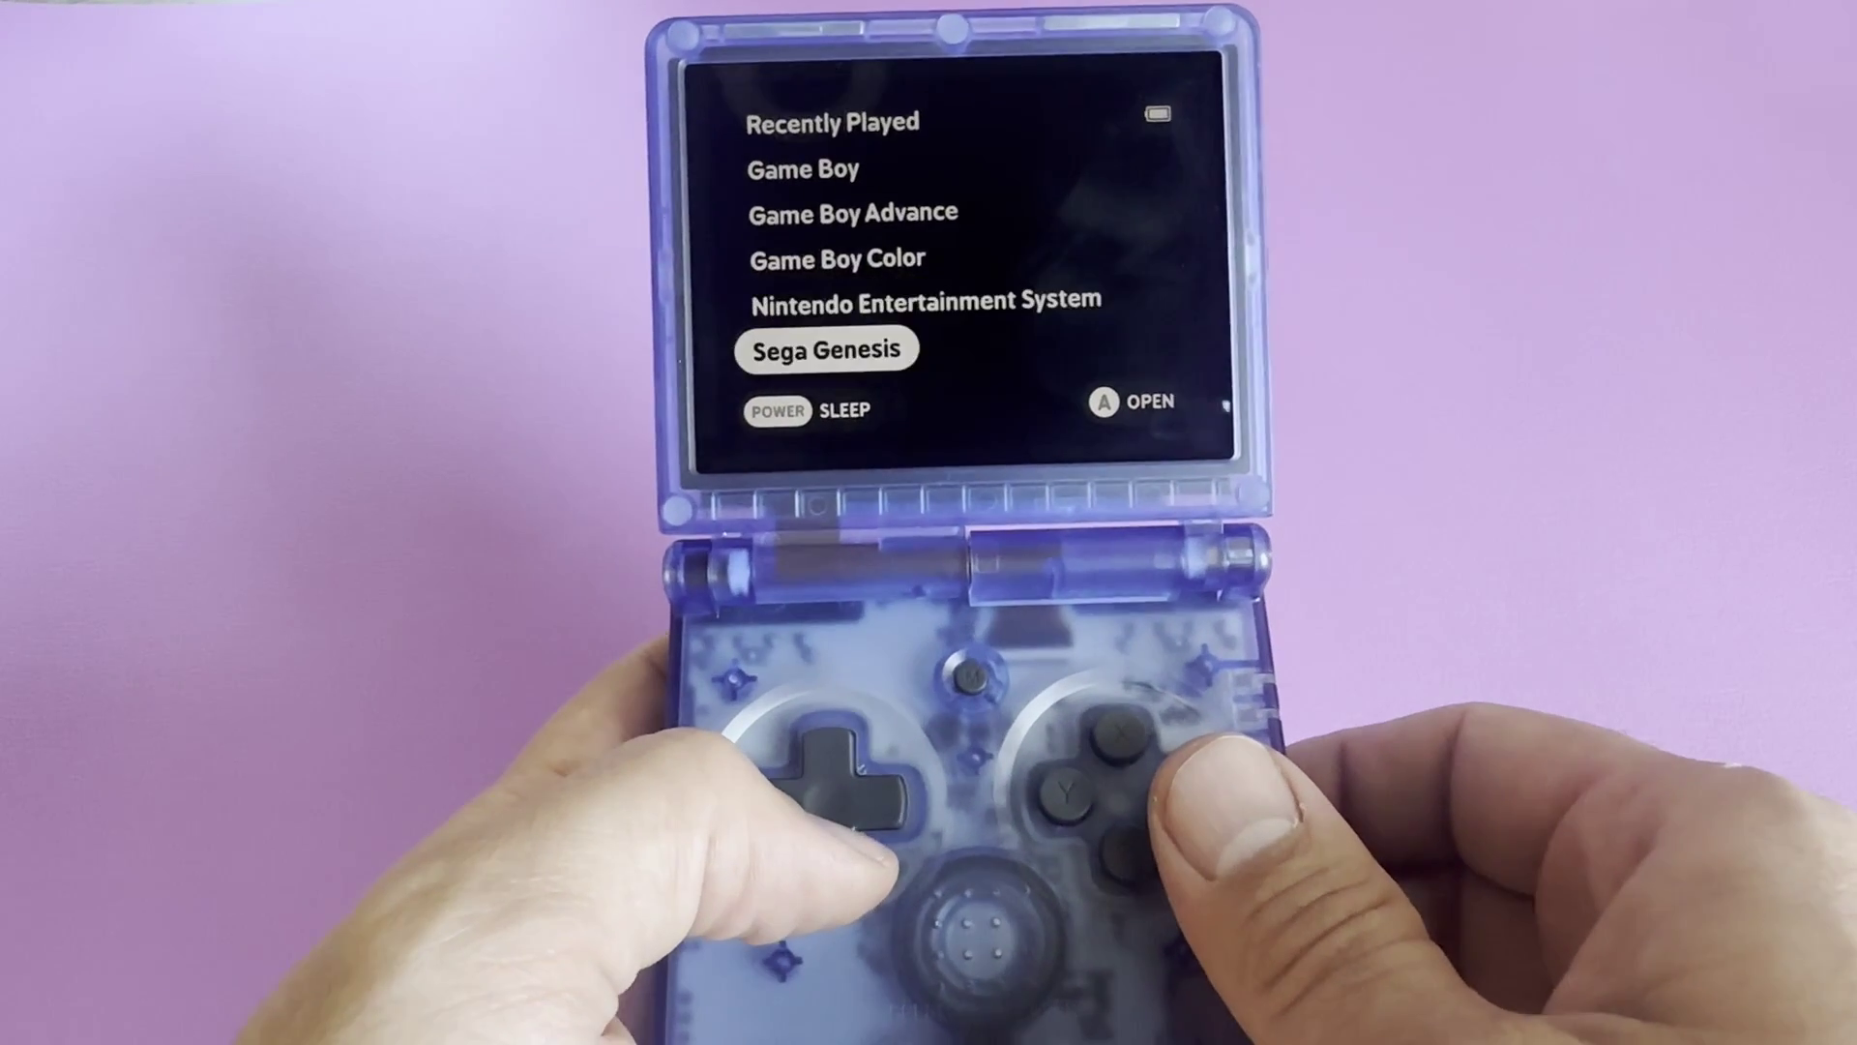
key("Down")
key("Down")
key("Down")
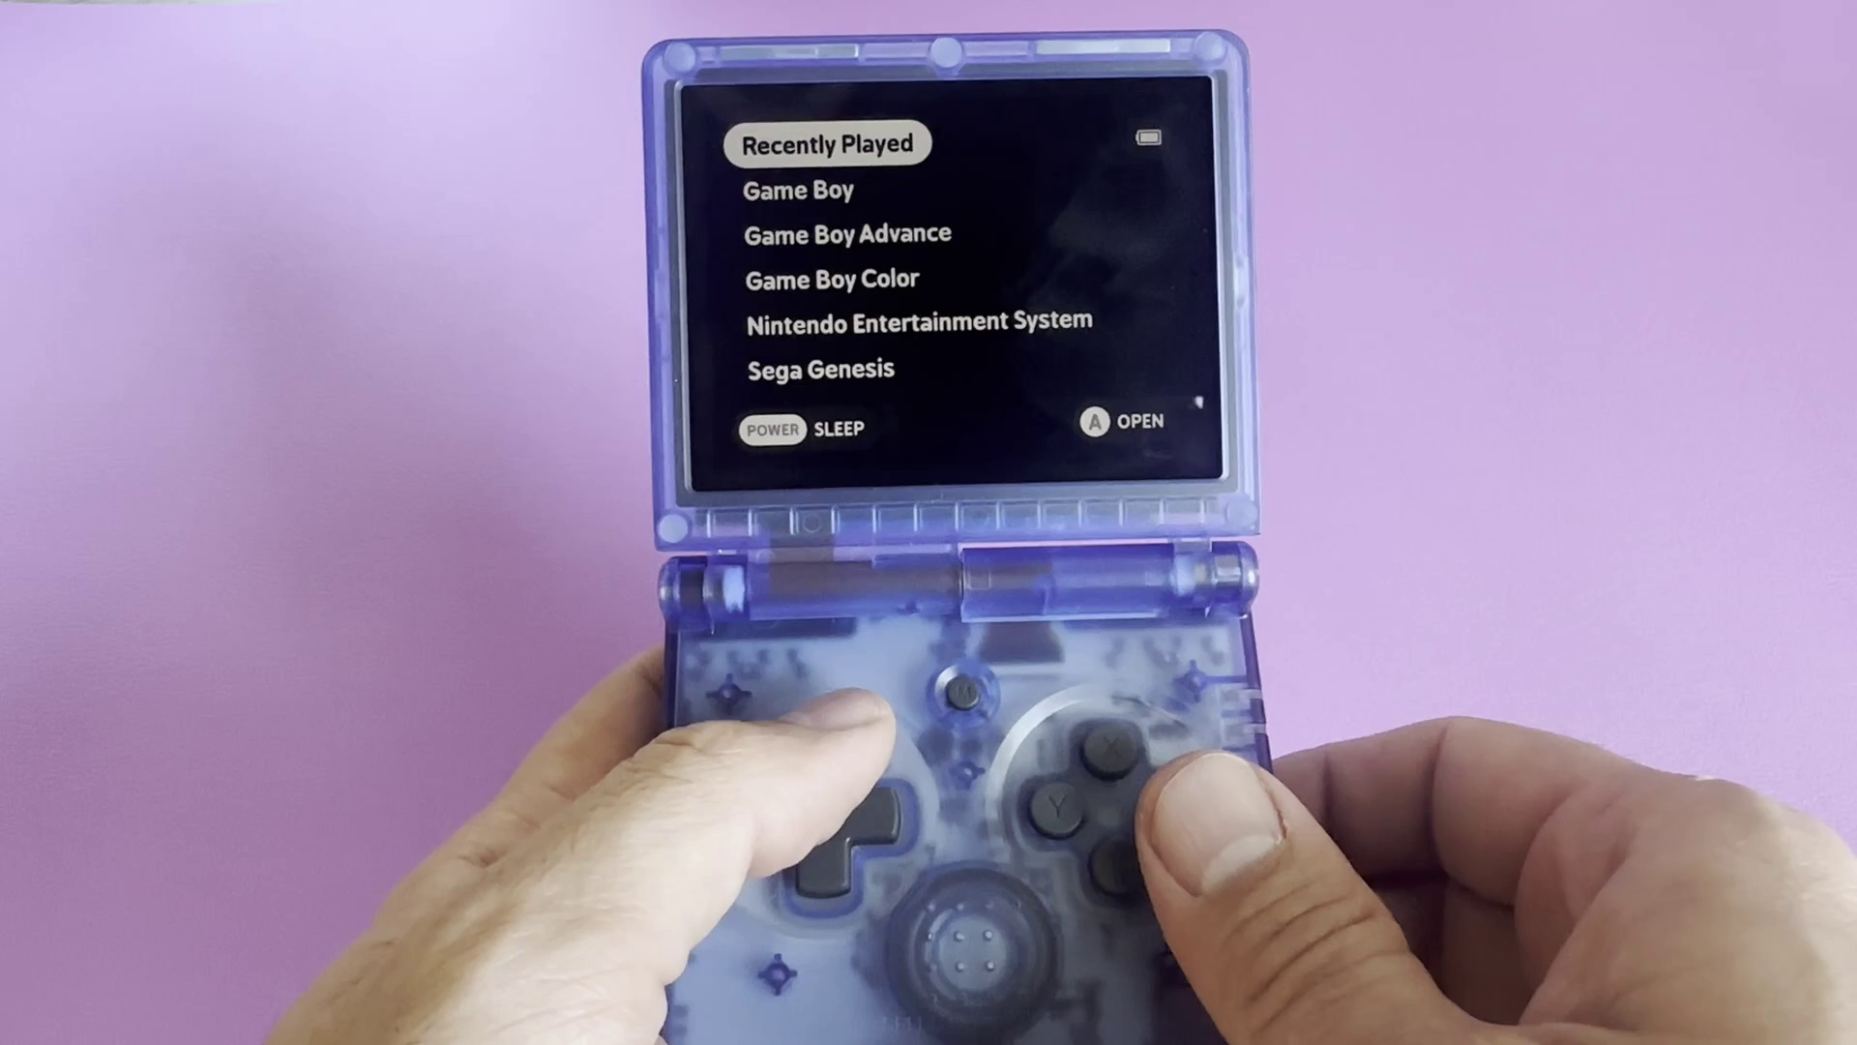
key("Up")
key("Up")
key("Up")
key("Up")
key("Up")
key("Up")
key("Up")
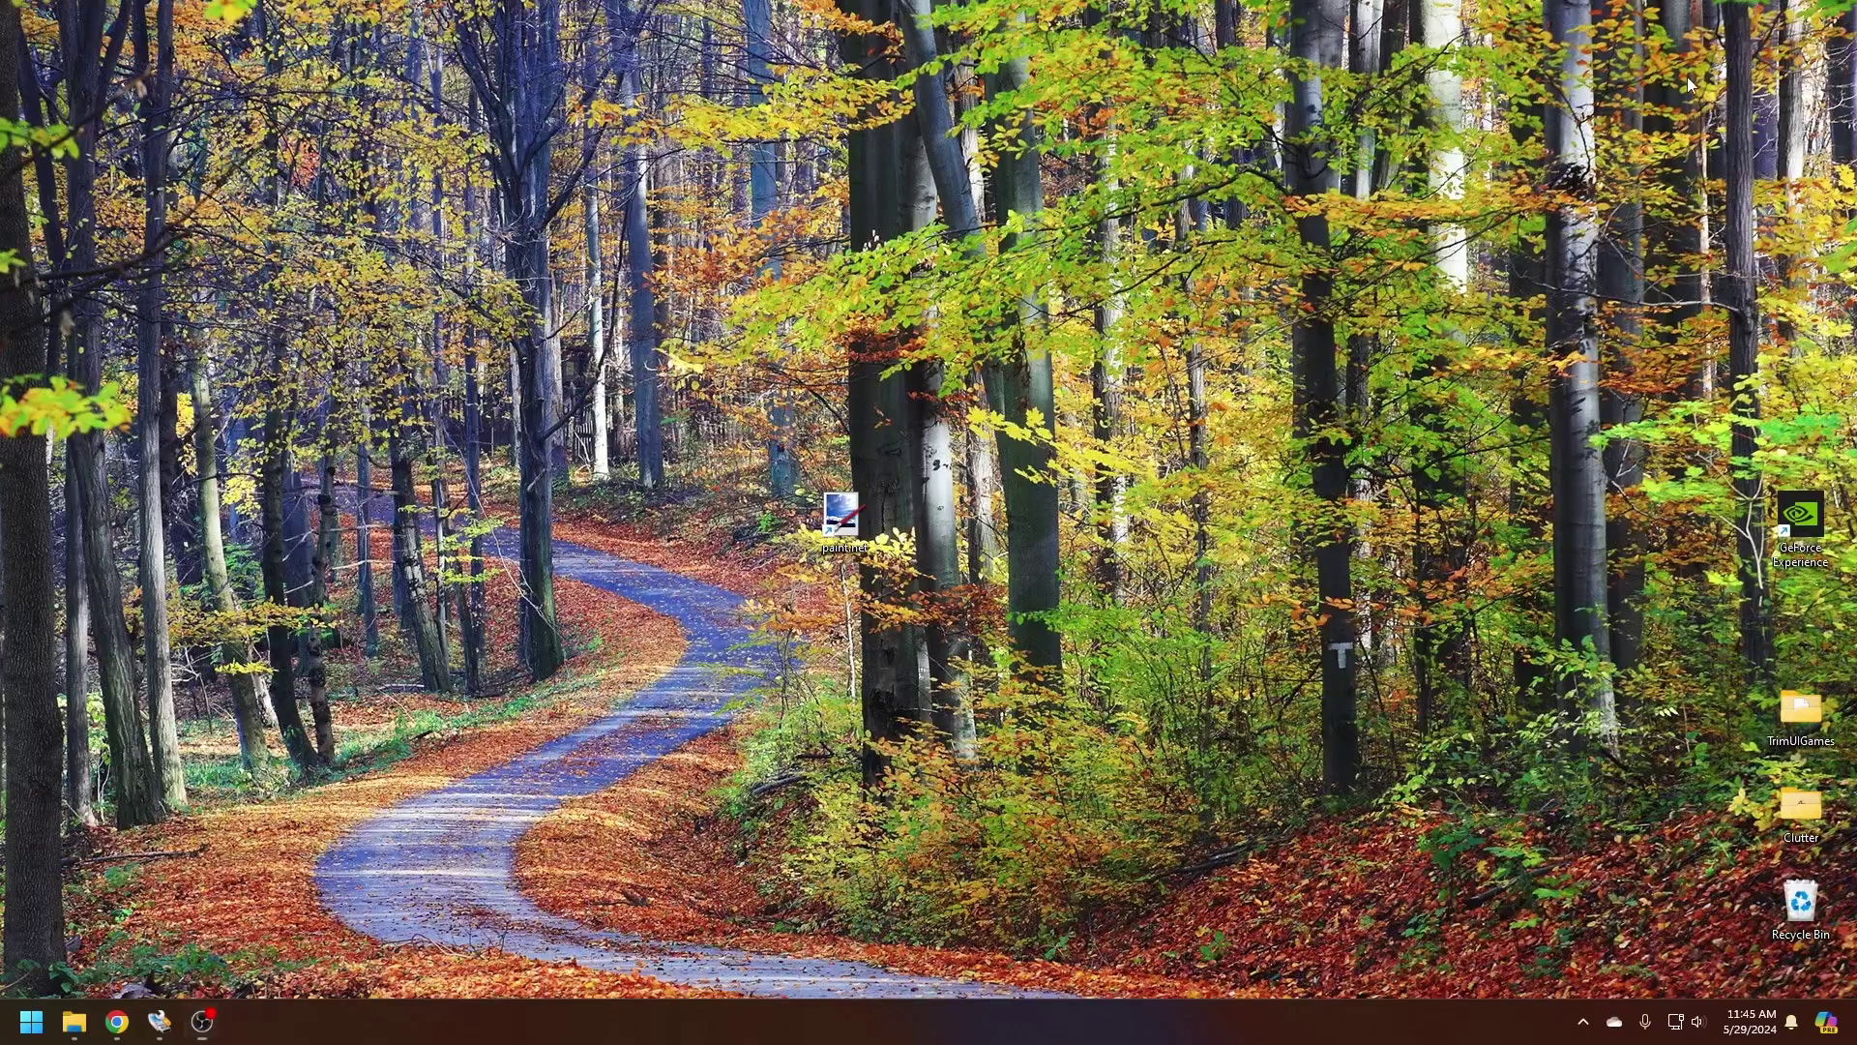
- Return to the Win32 Disk Imager download page in Chrome and launch Win32 Disk Imager
left_click(111, 1025)
scroll(670, 334, "up", 5)
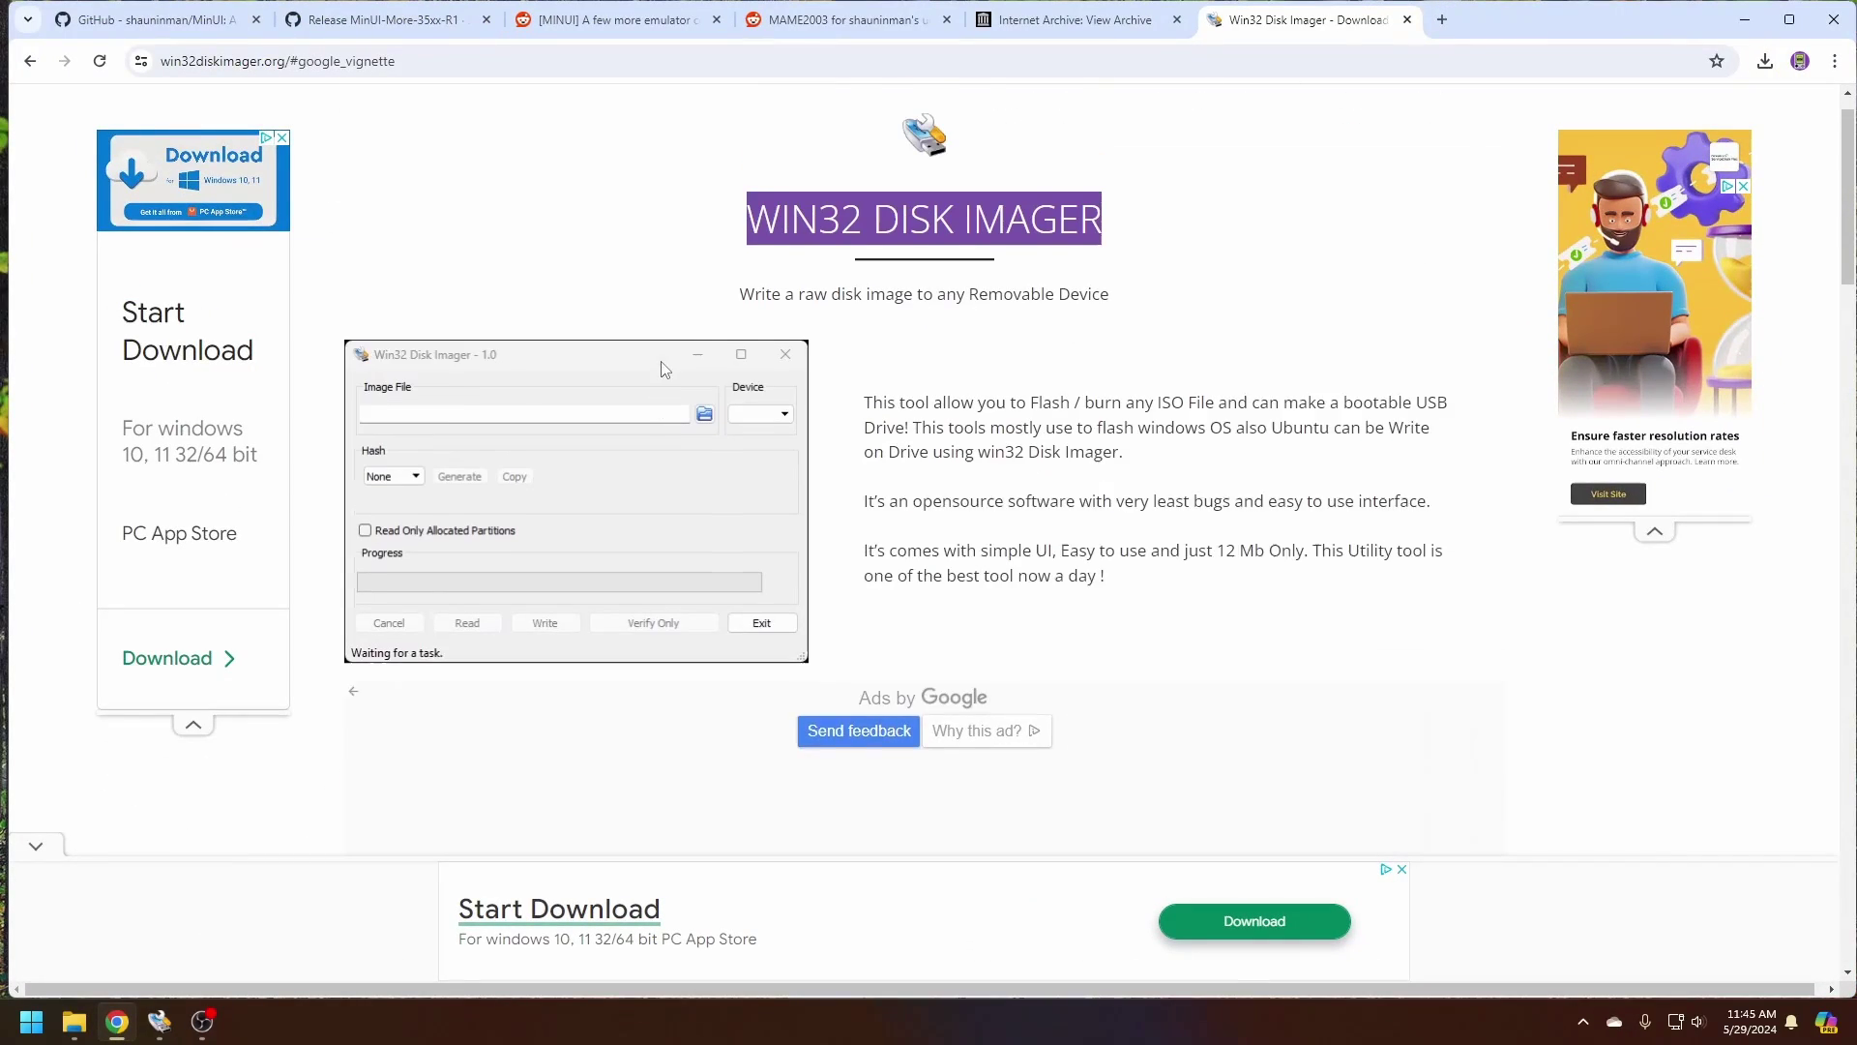
scroll(972, 455, "down", 6)
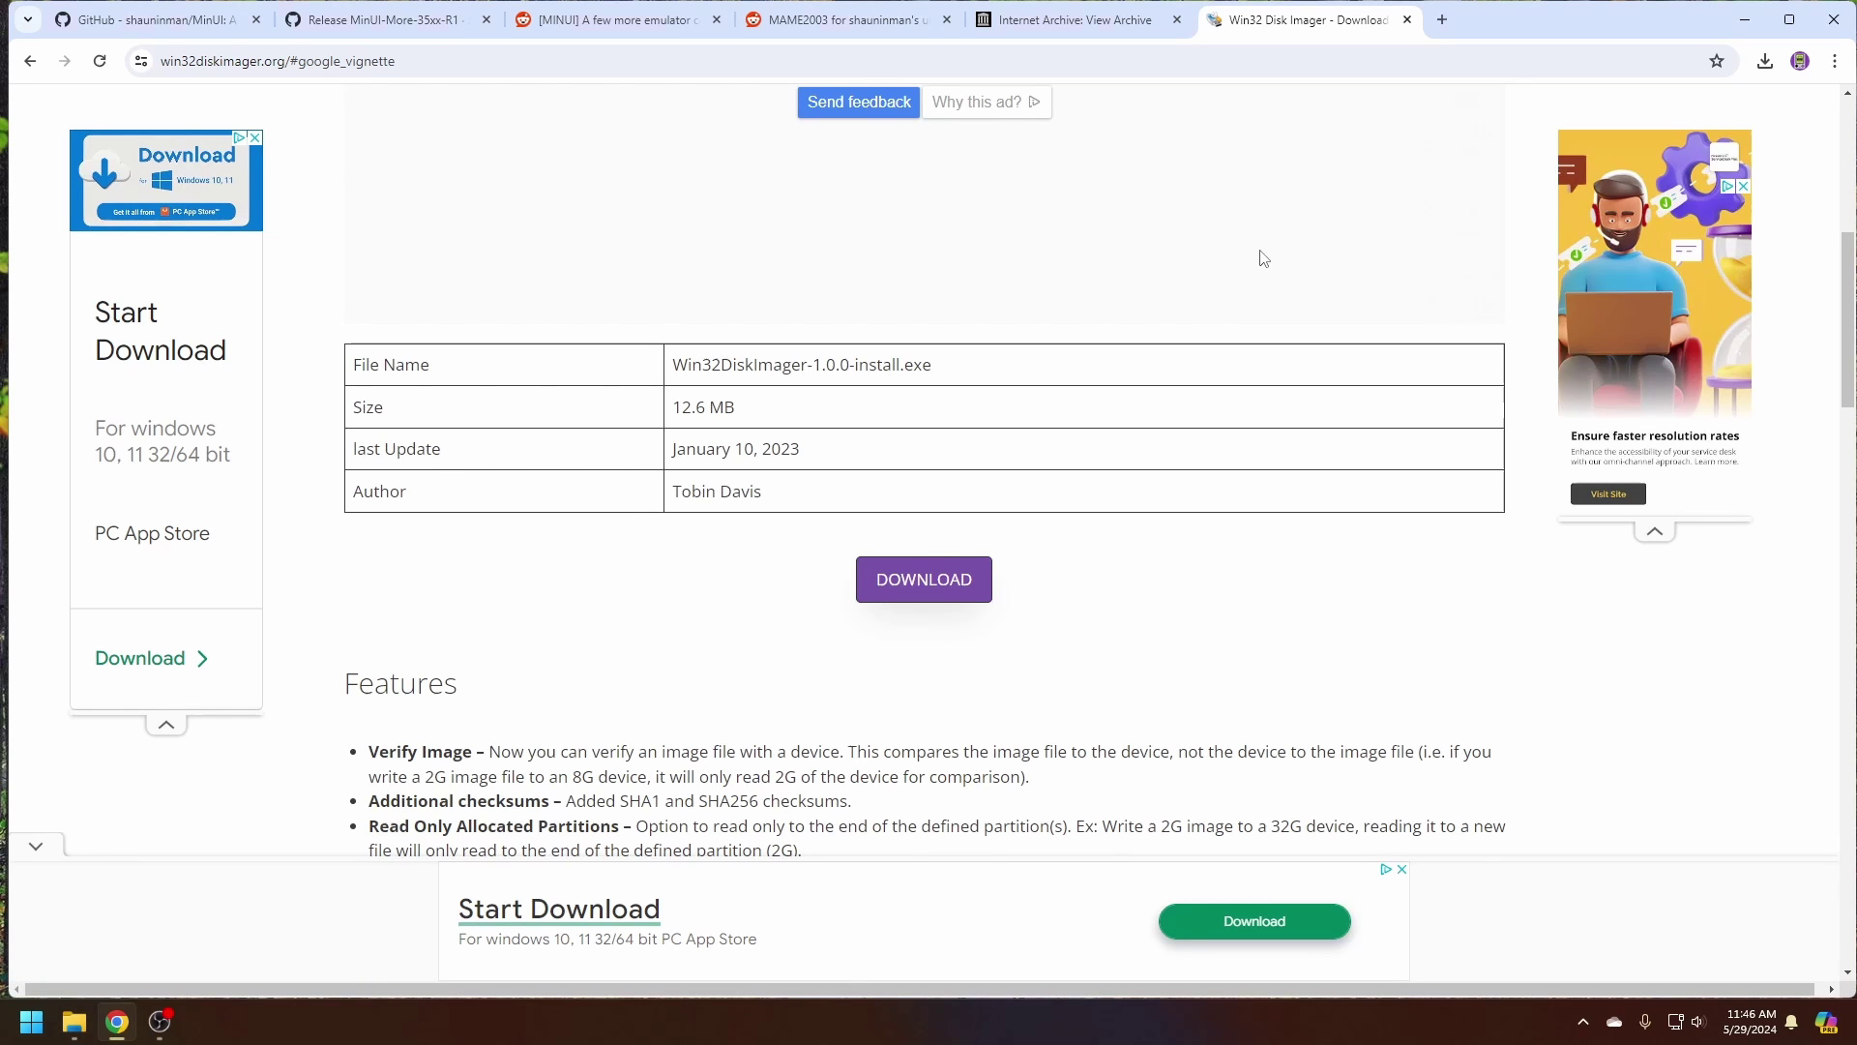
key("super")
type("win")
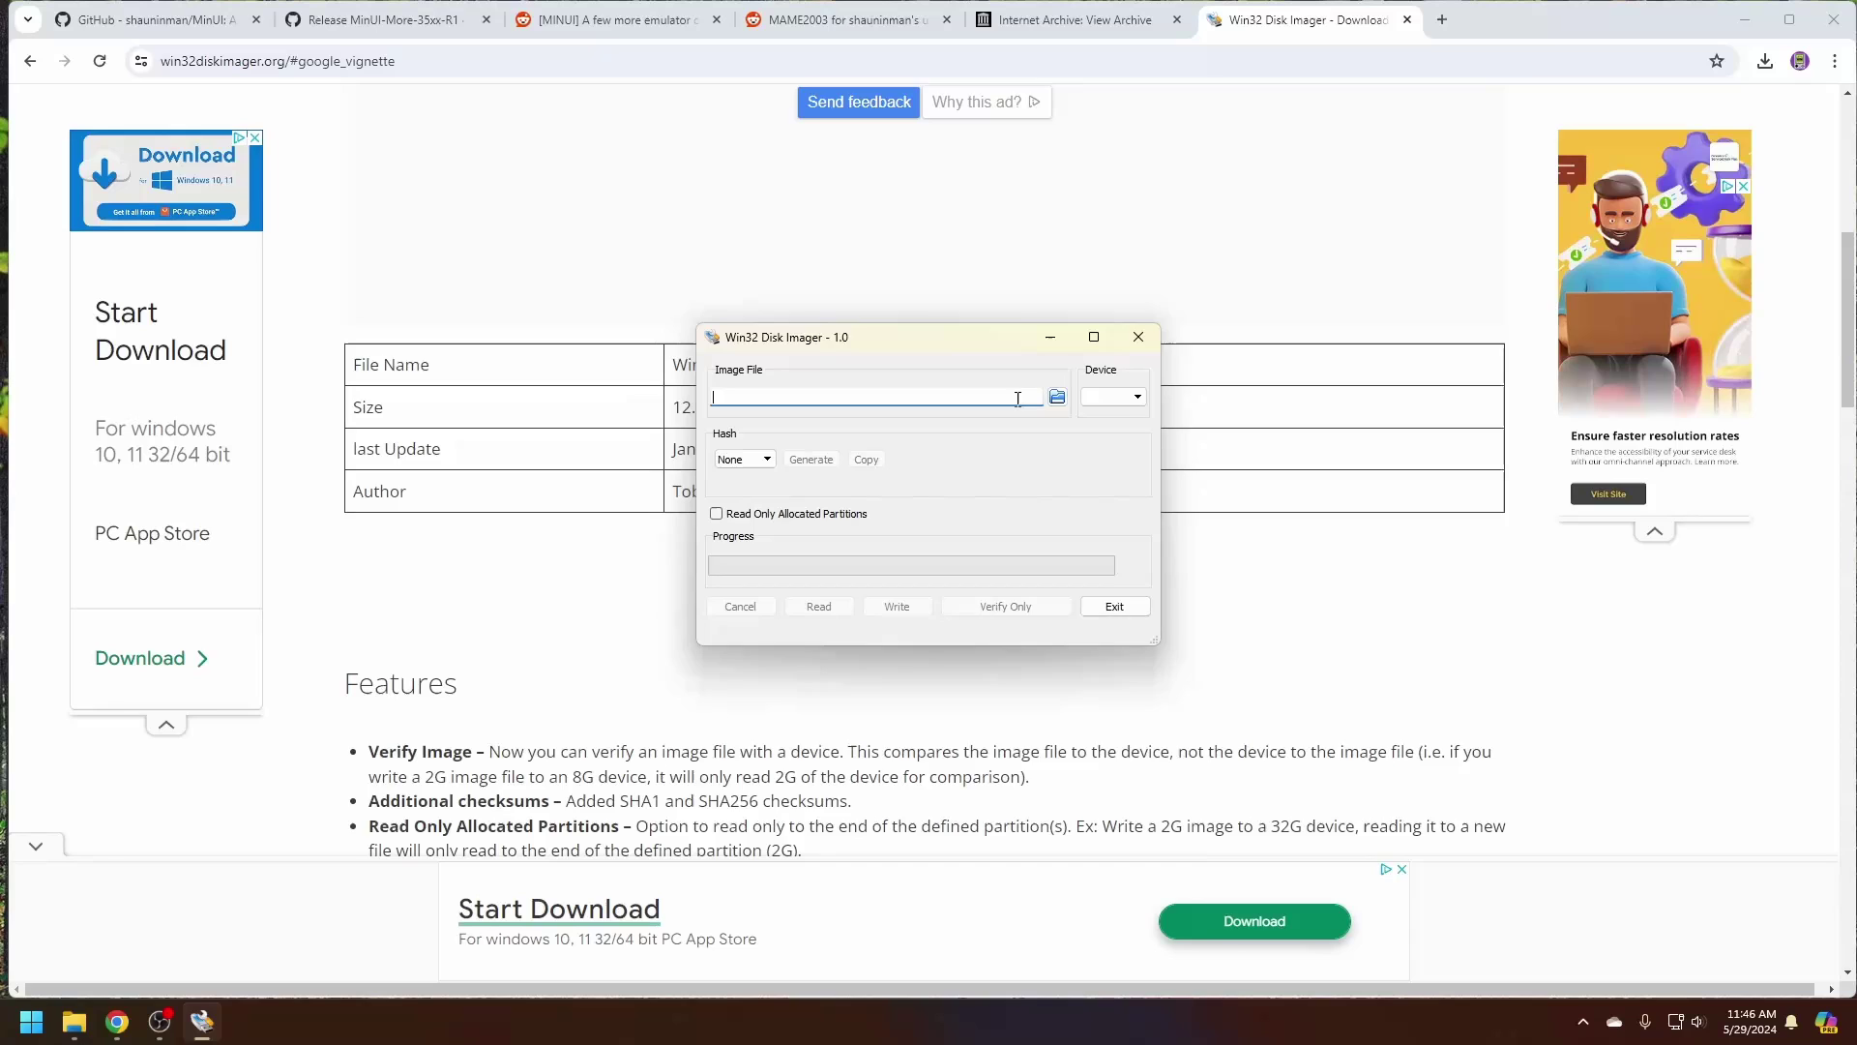
- Read the SD card in drive E: into 35xxsp_backup.img in Downloads
left_click(1058, 398)
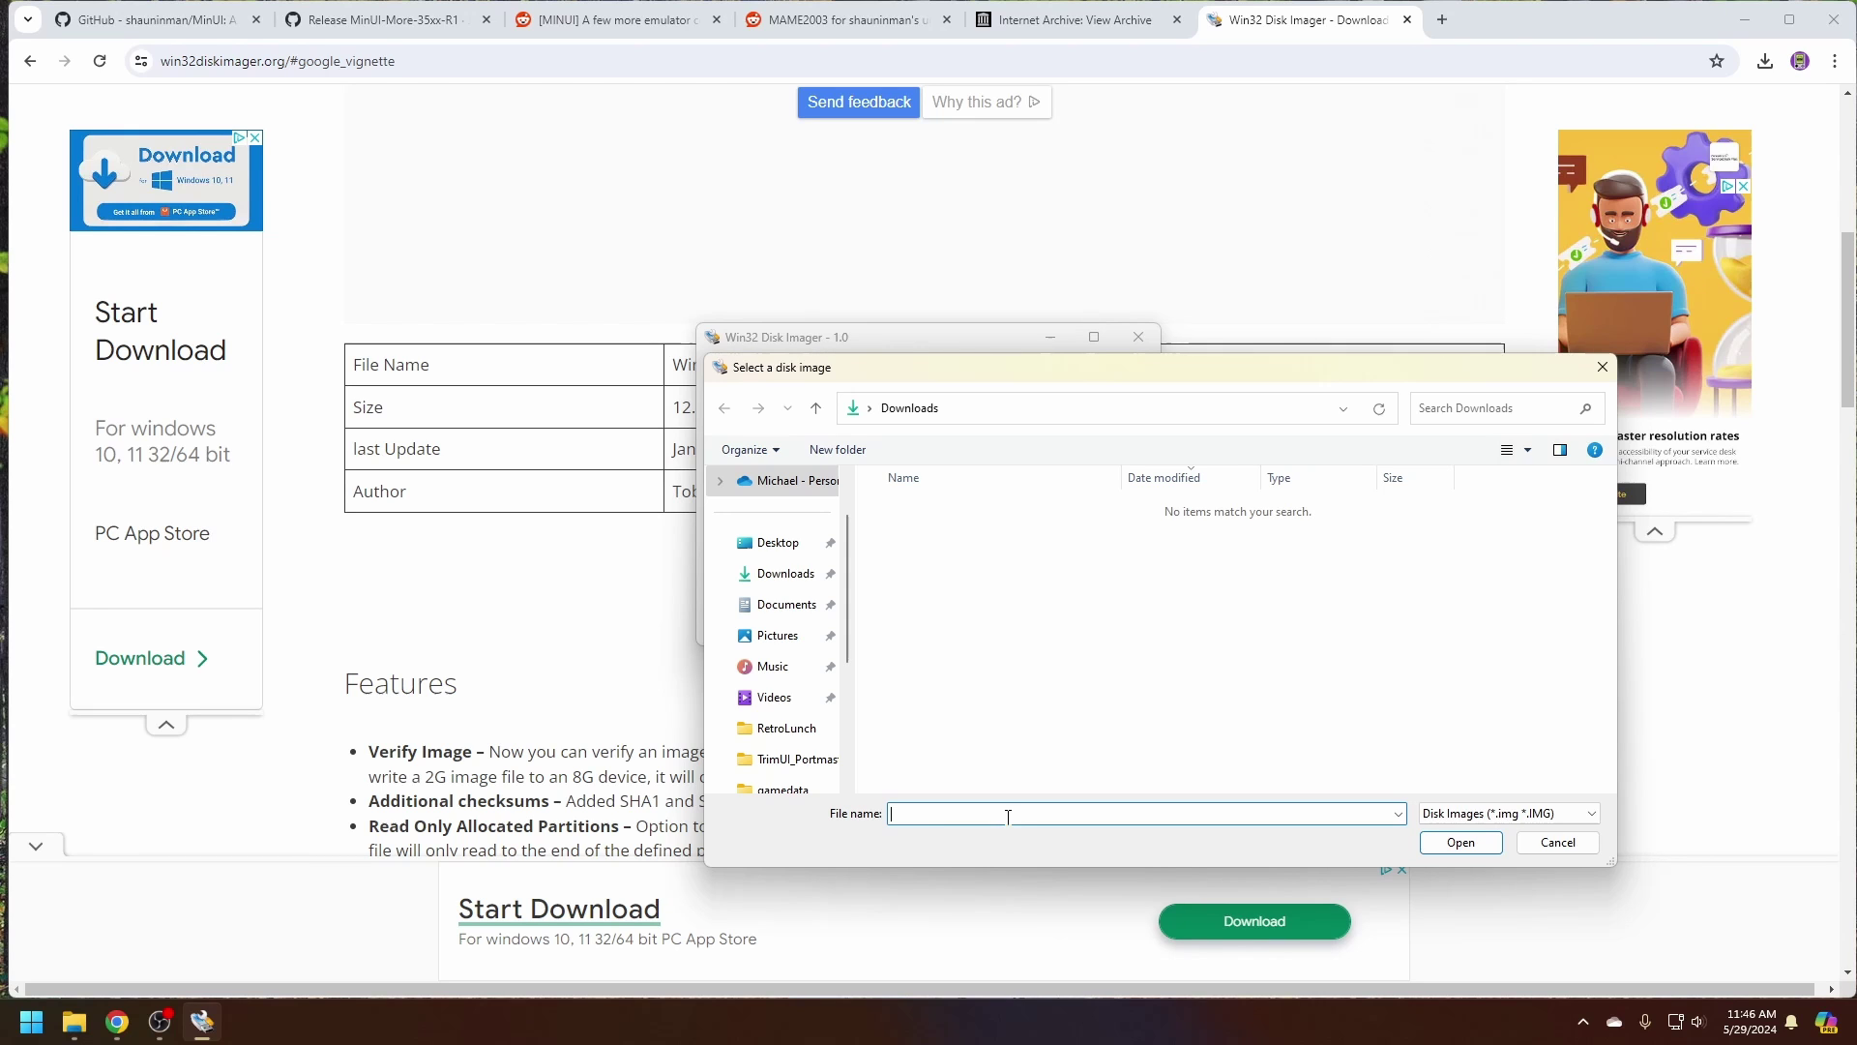
type("35xxsp_backup.img")
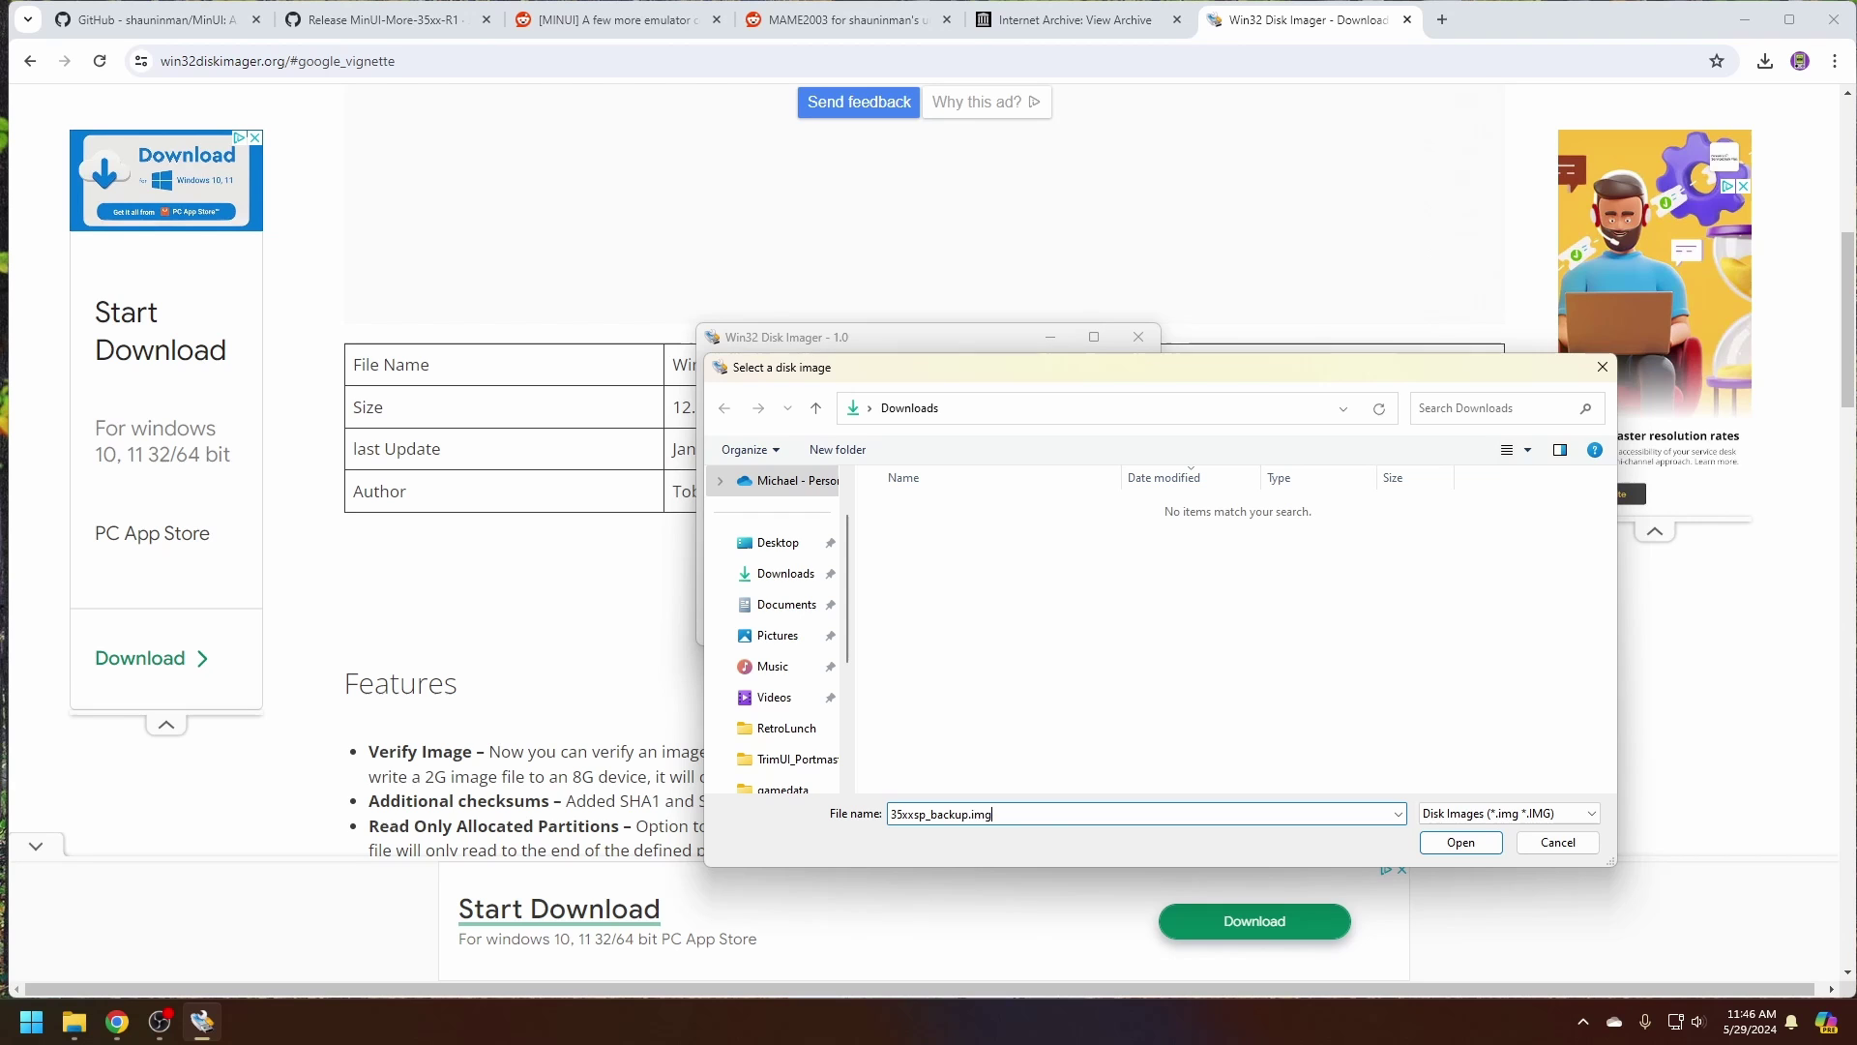
left_click(1461, 842)
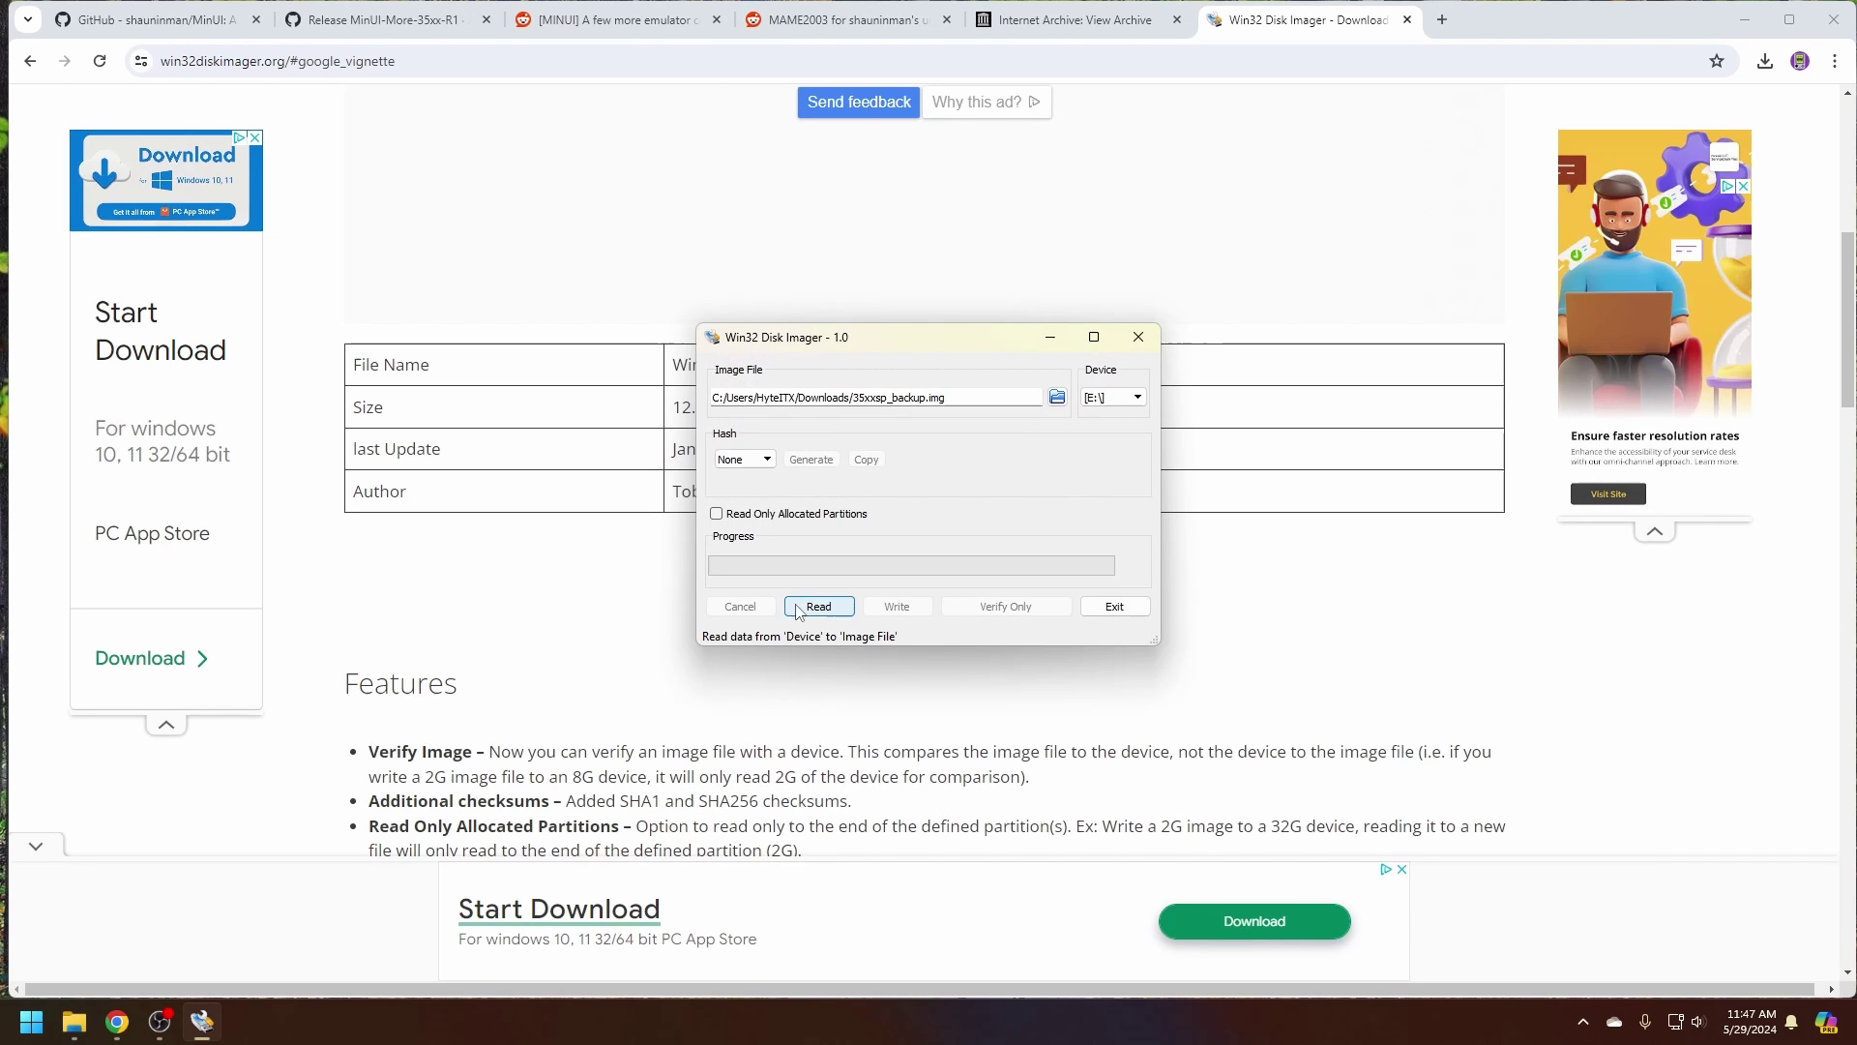
left_click(818, 607)
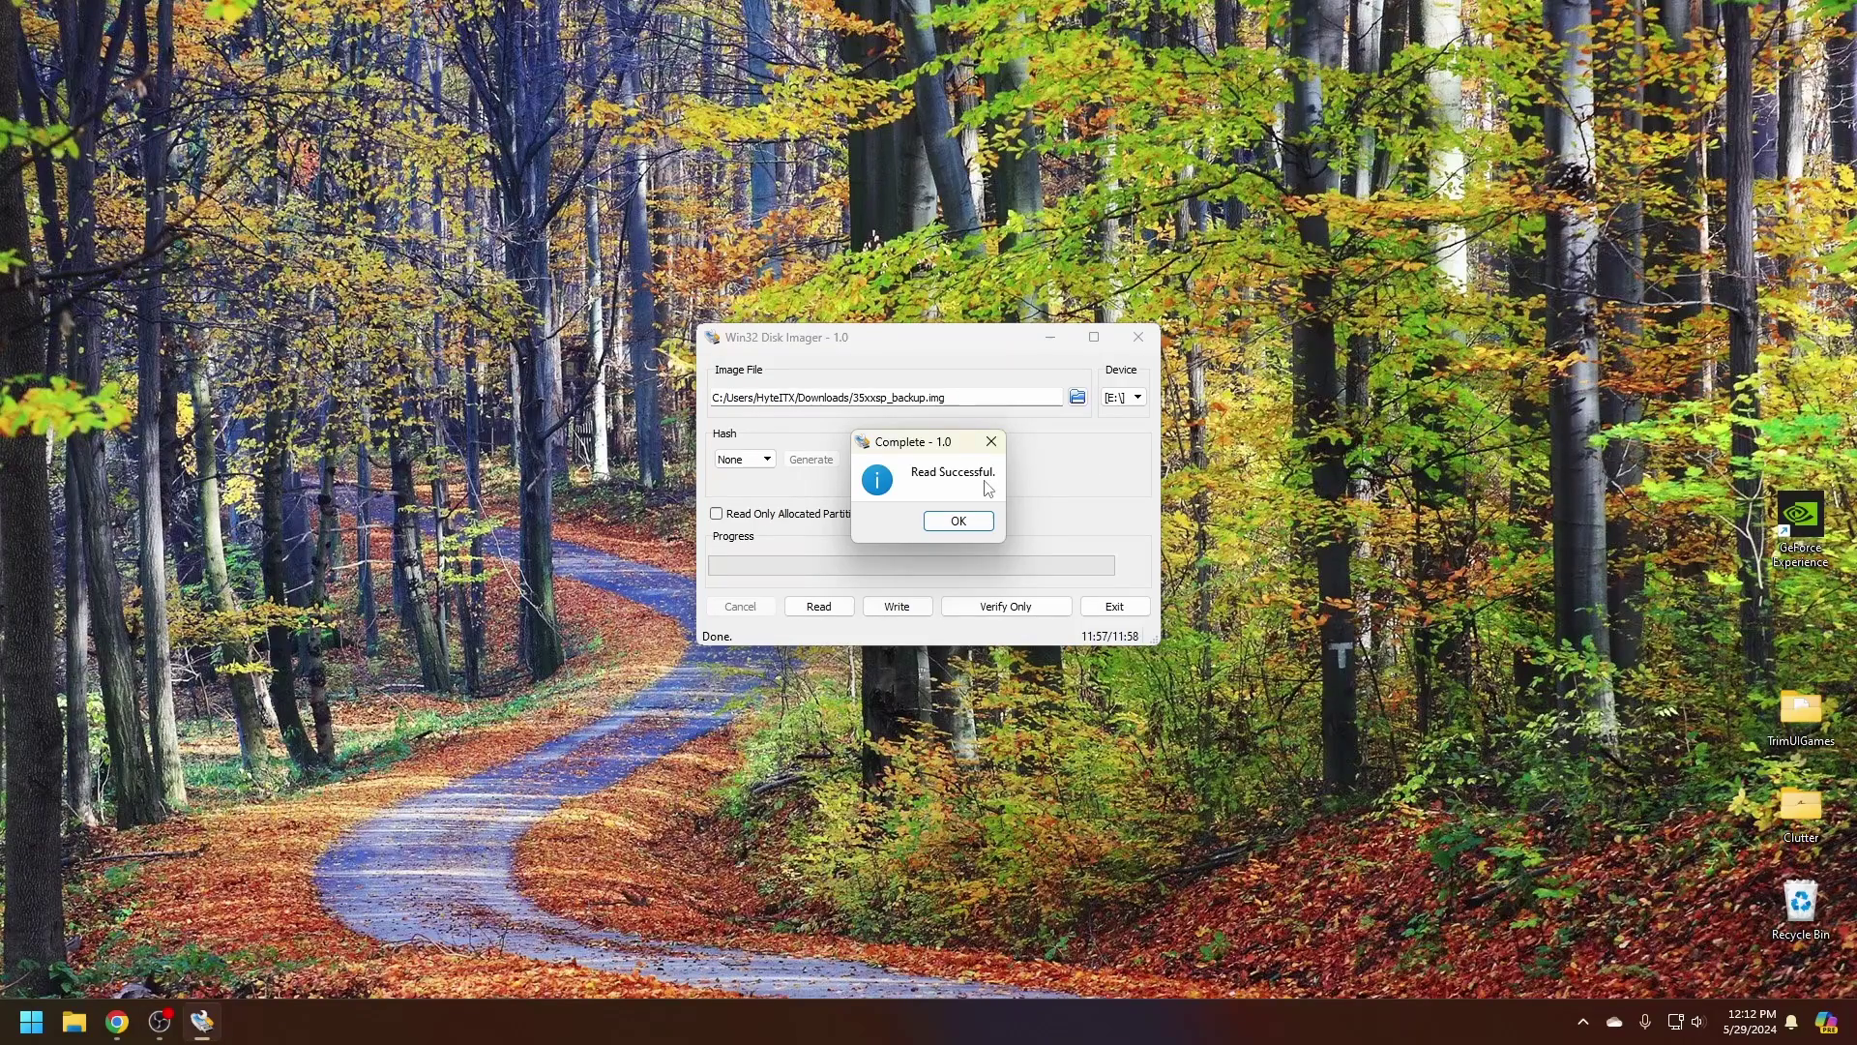
- Dismiss the read message, safely eject the SD card, acknowledge Write Successful, and exit the imager
left_click(956, 521)
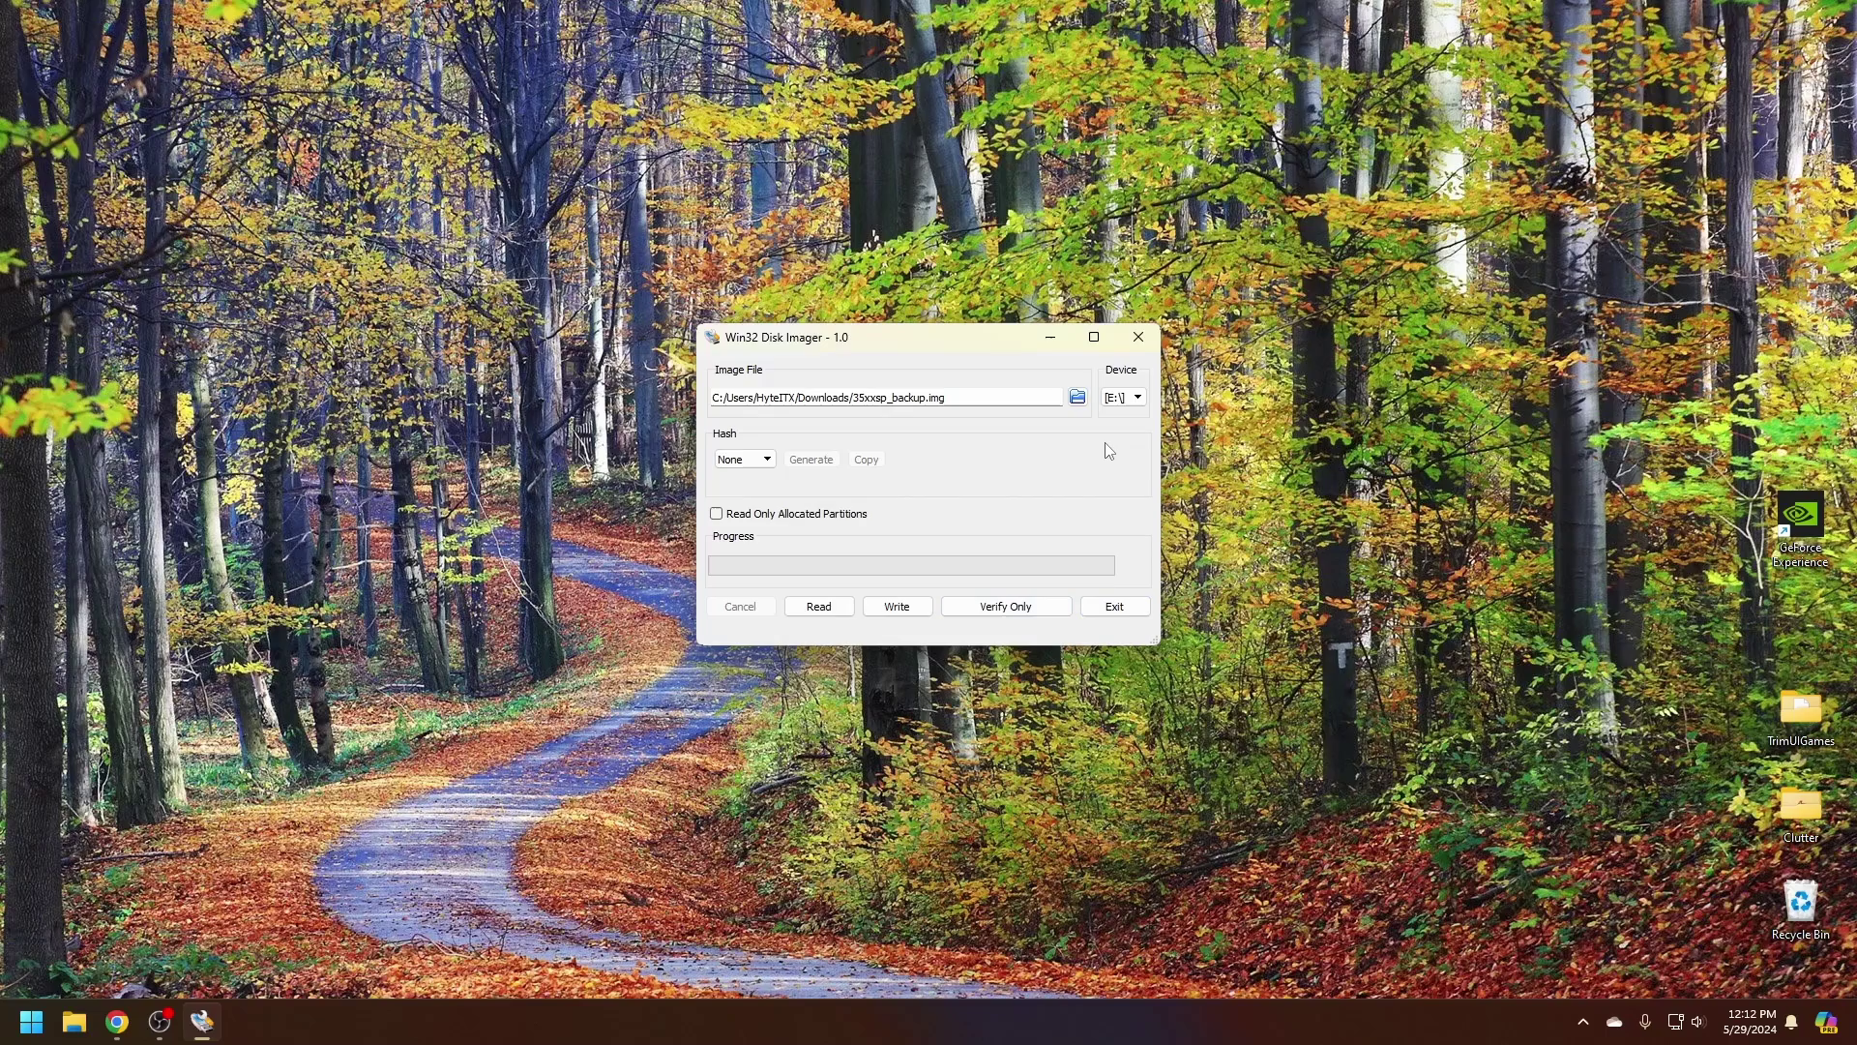
left_click(1583, 1021)
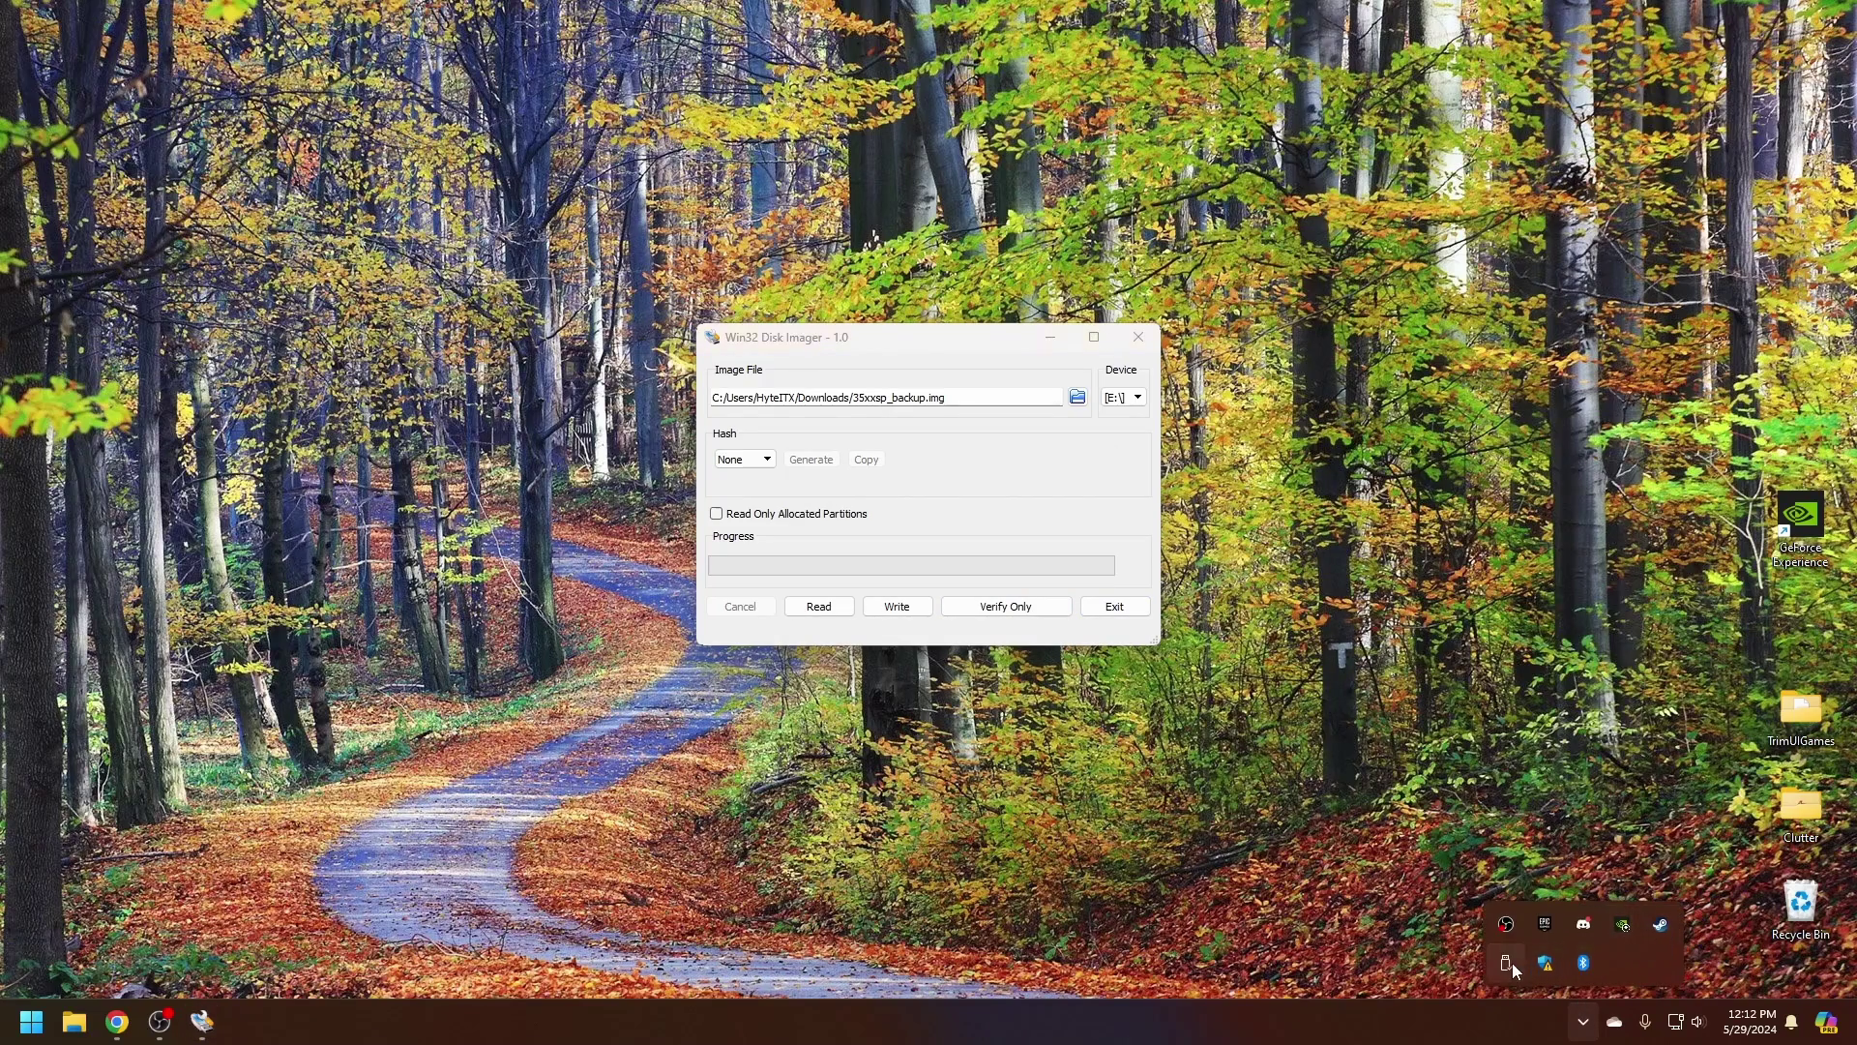
left_click(1587, 963)
left_click(1557, 951)
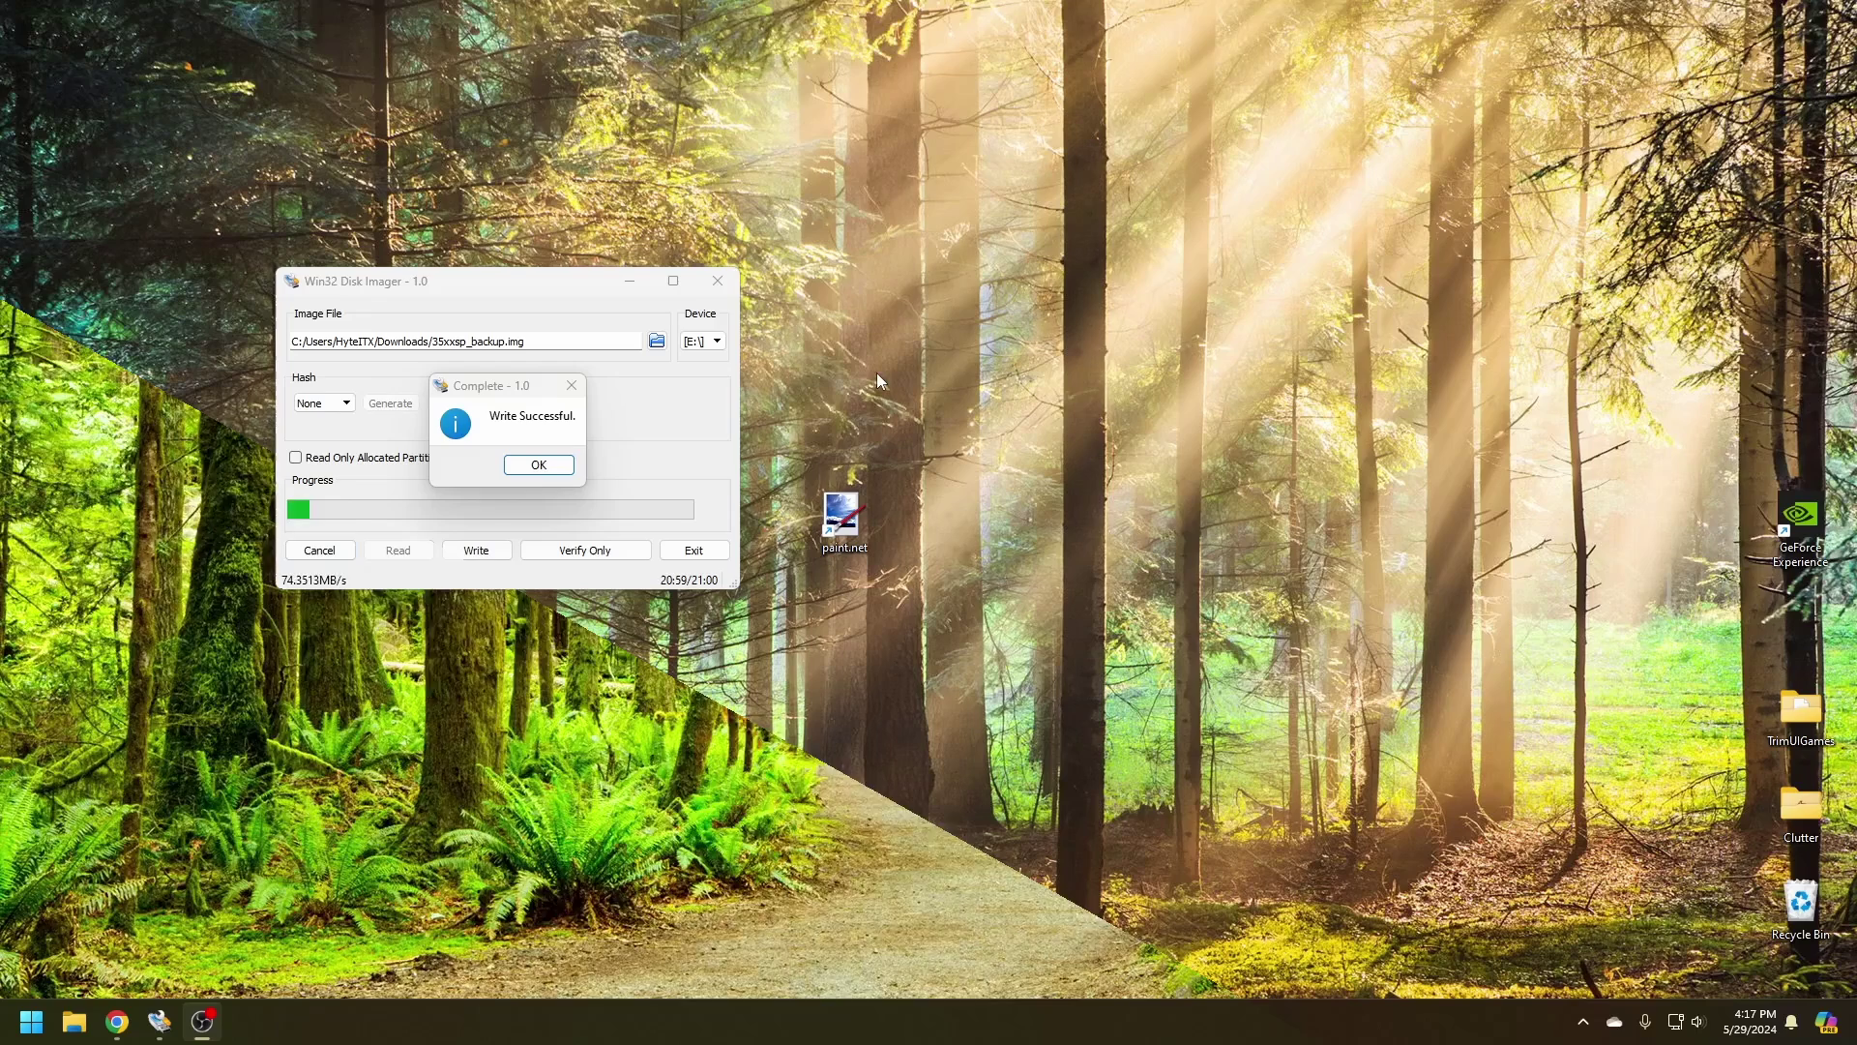
left_click(542, 466)
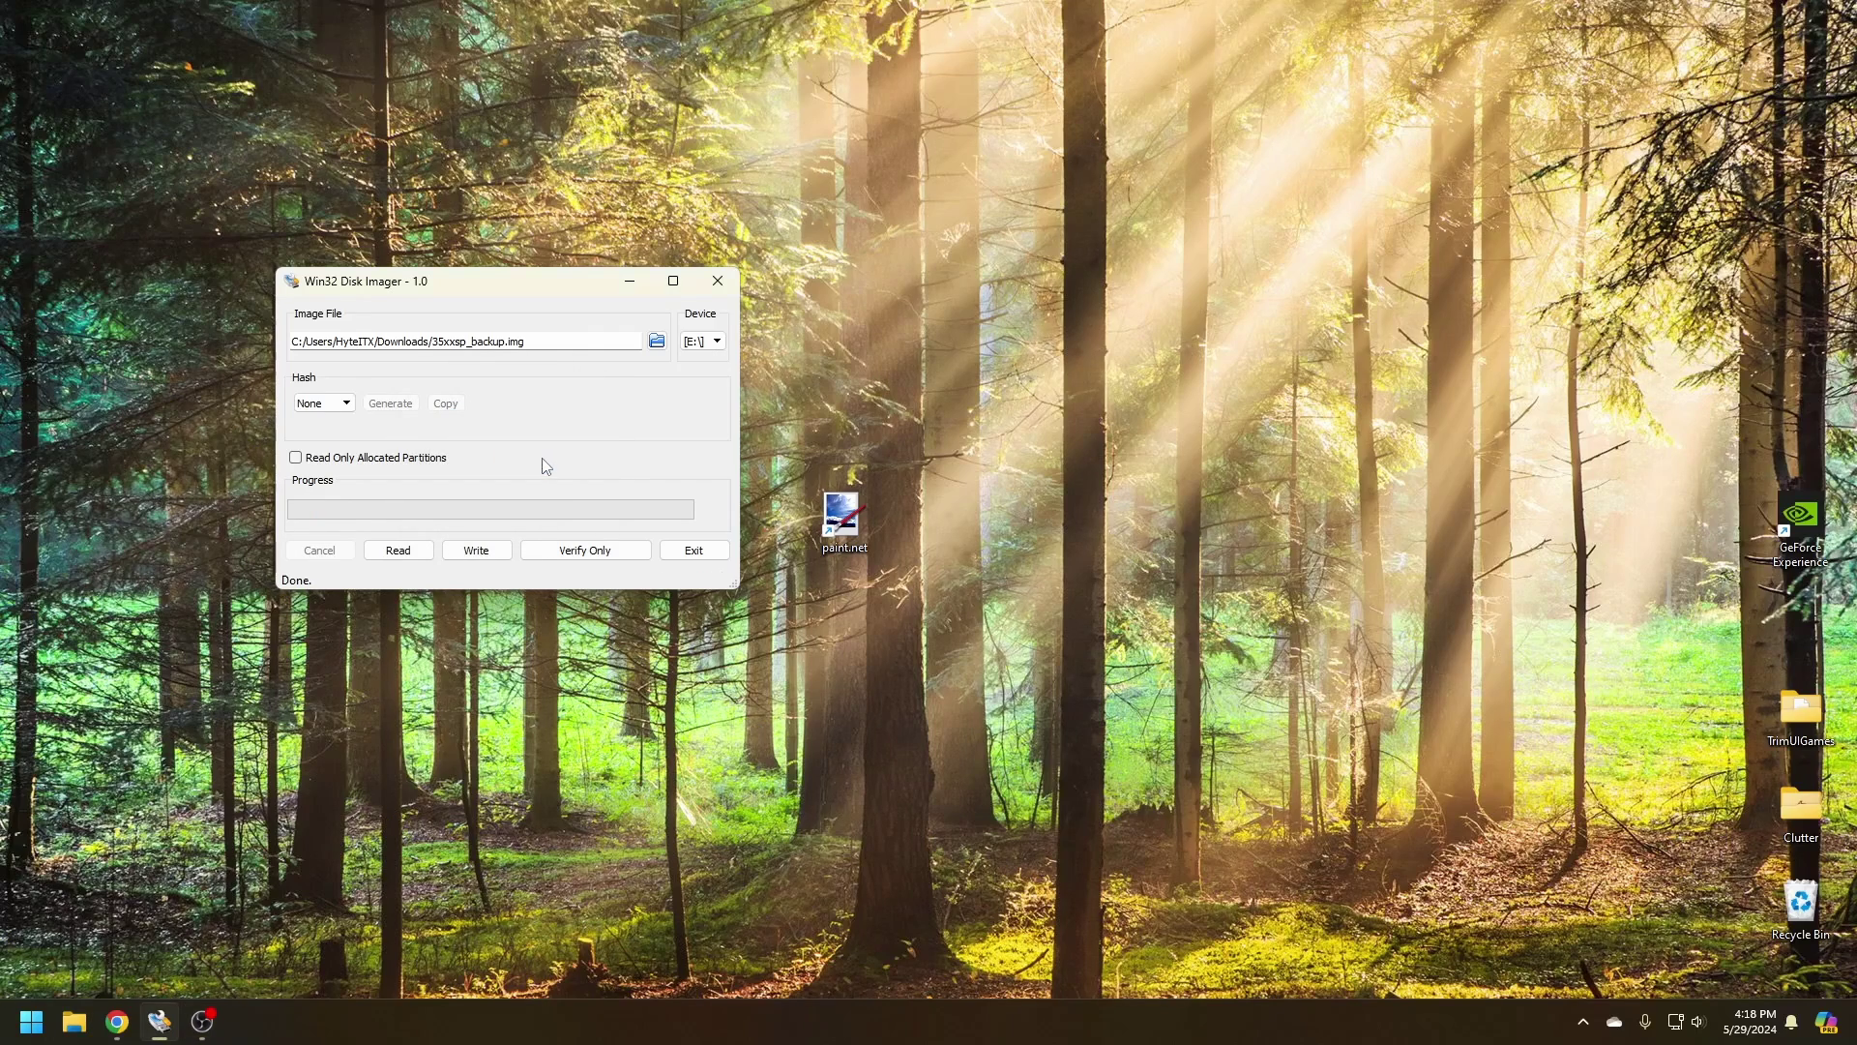
left_click(683, 551)
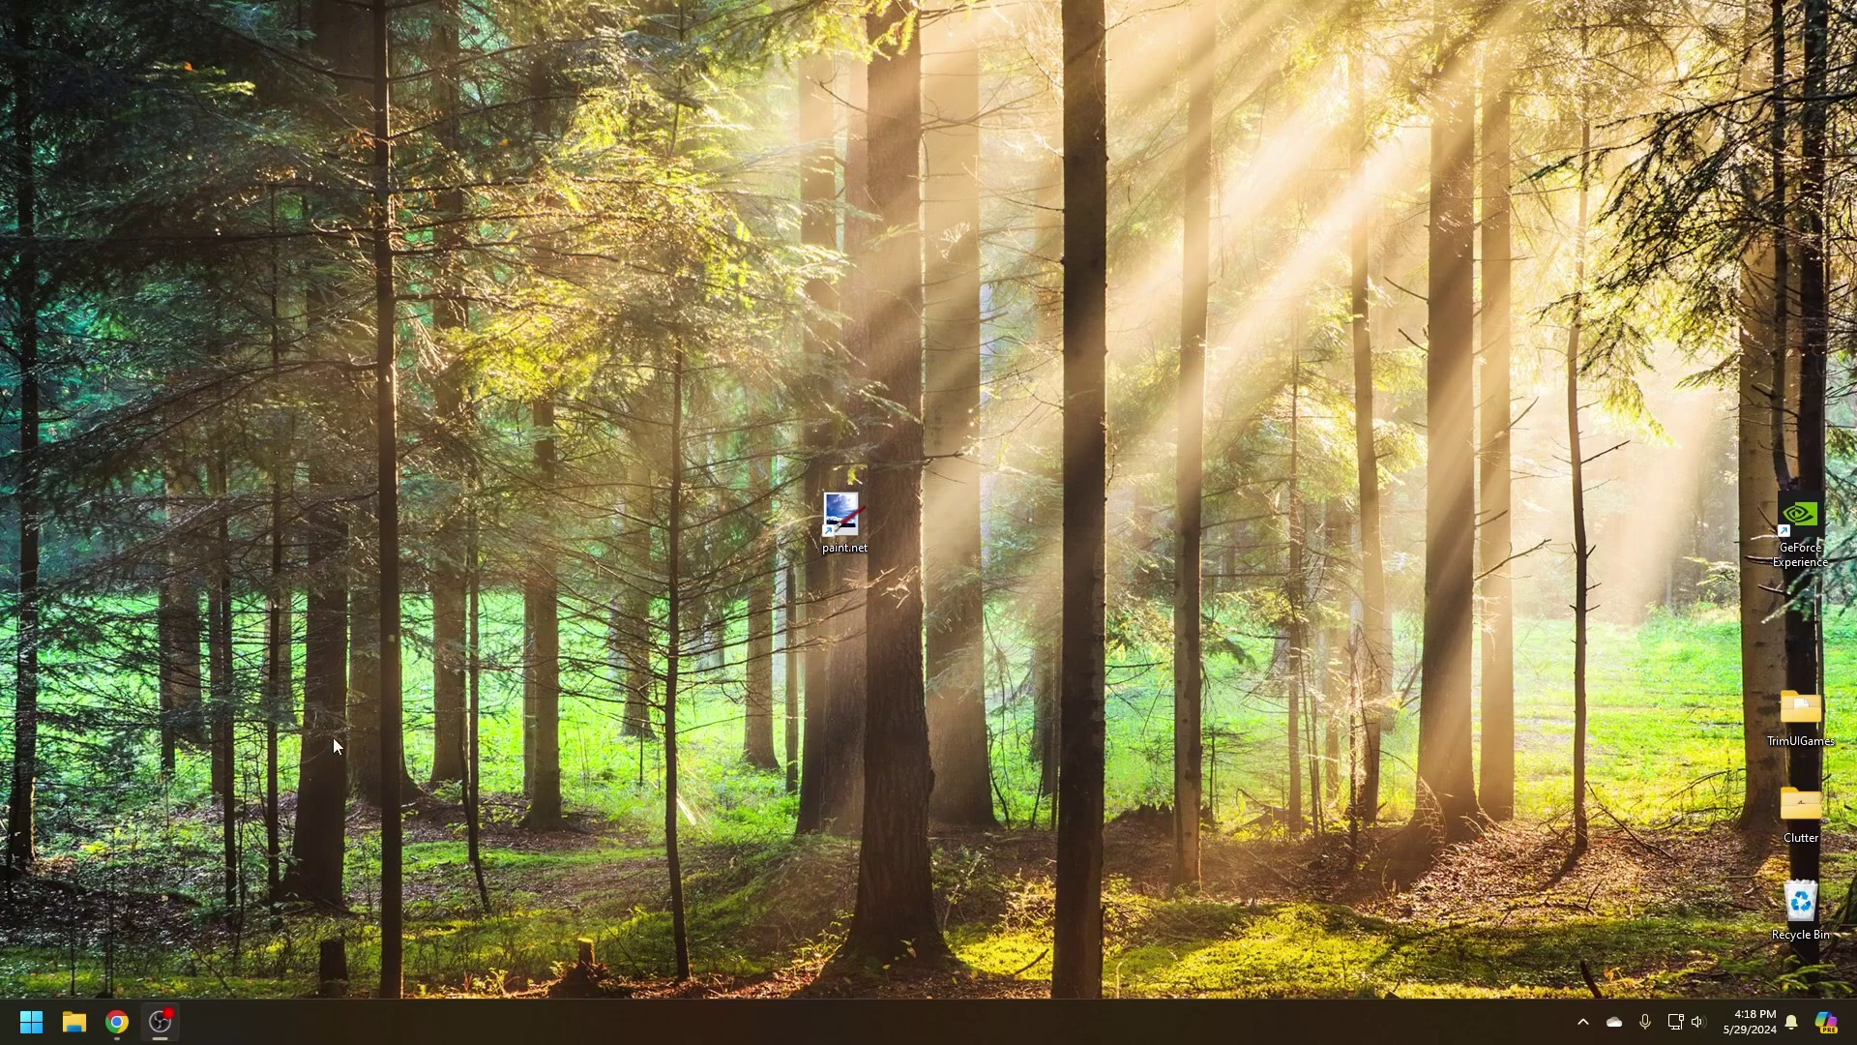
- Open a new File Explorer window showing USB Drive (E:)
right_click(74, 1021)
left_click(94, 939)
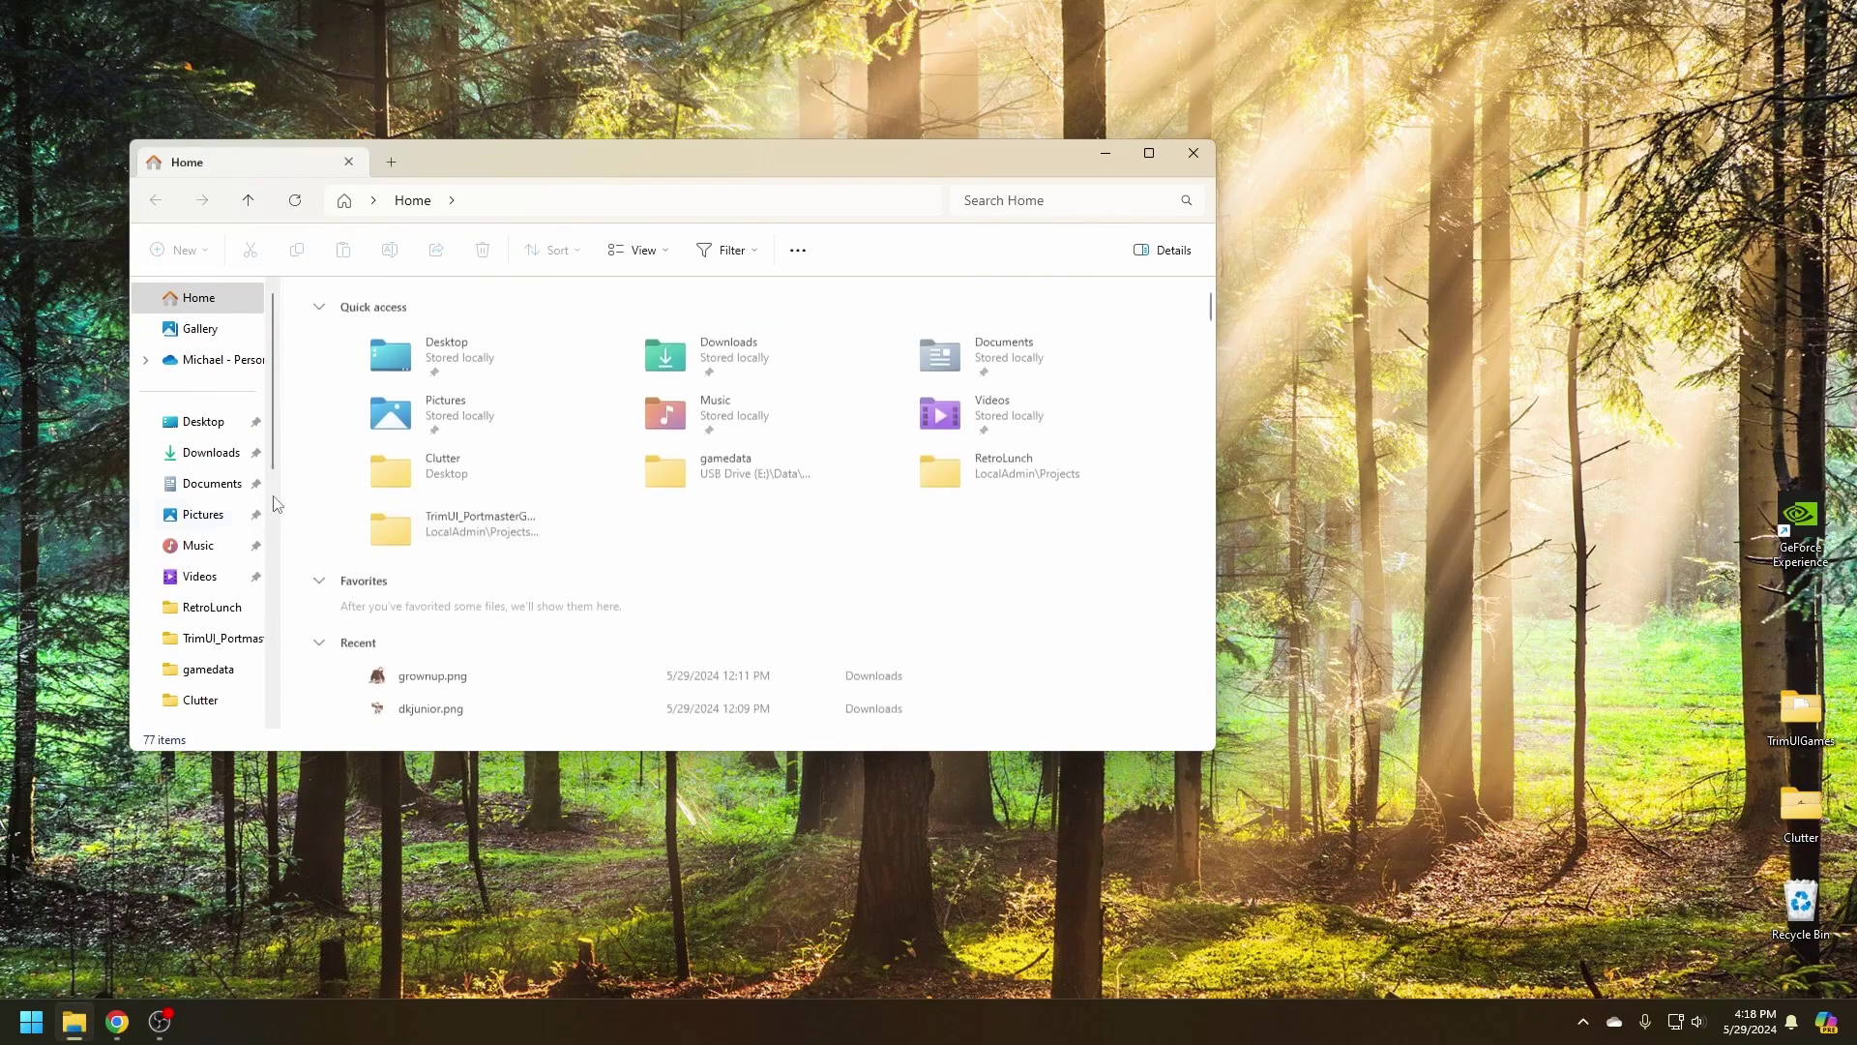
scroll(201, 587, "down", 5)
scroll(203, 578, "up", 3)
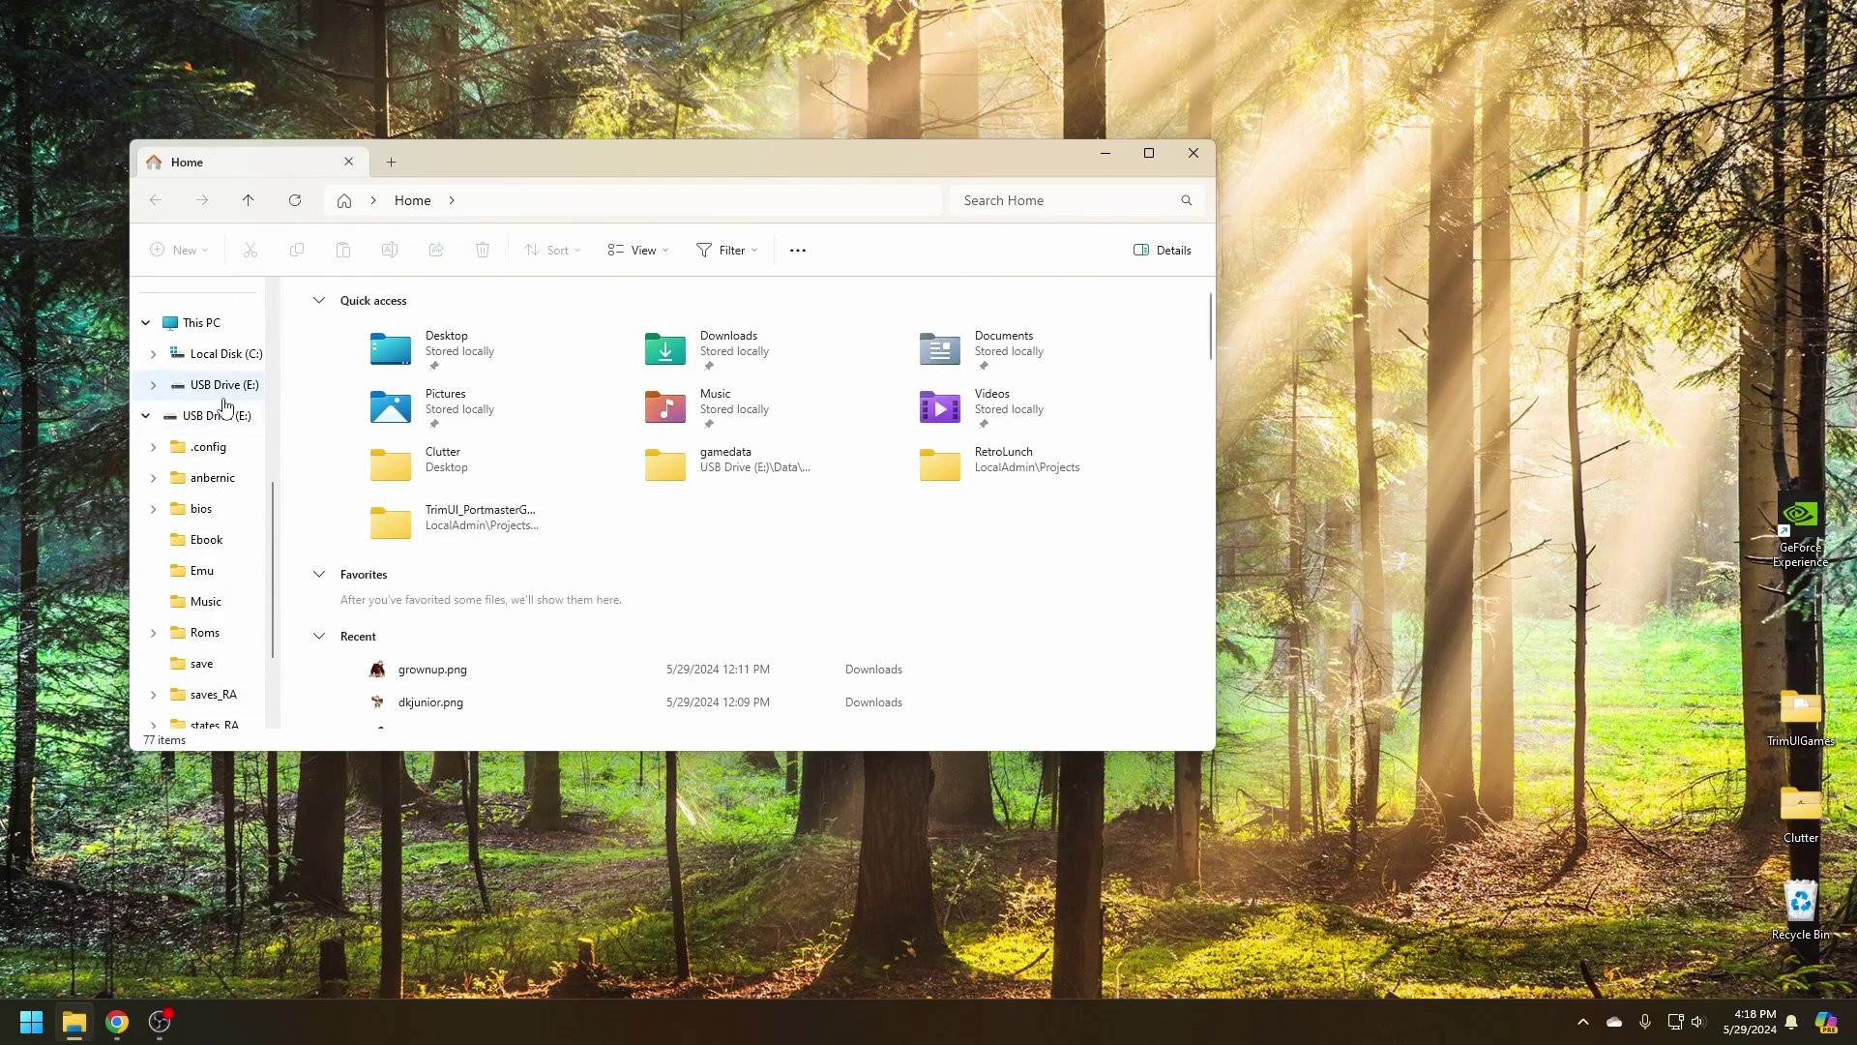
left_click(221, 415)
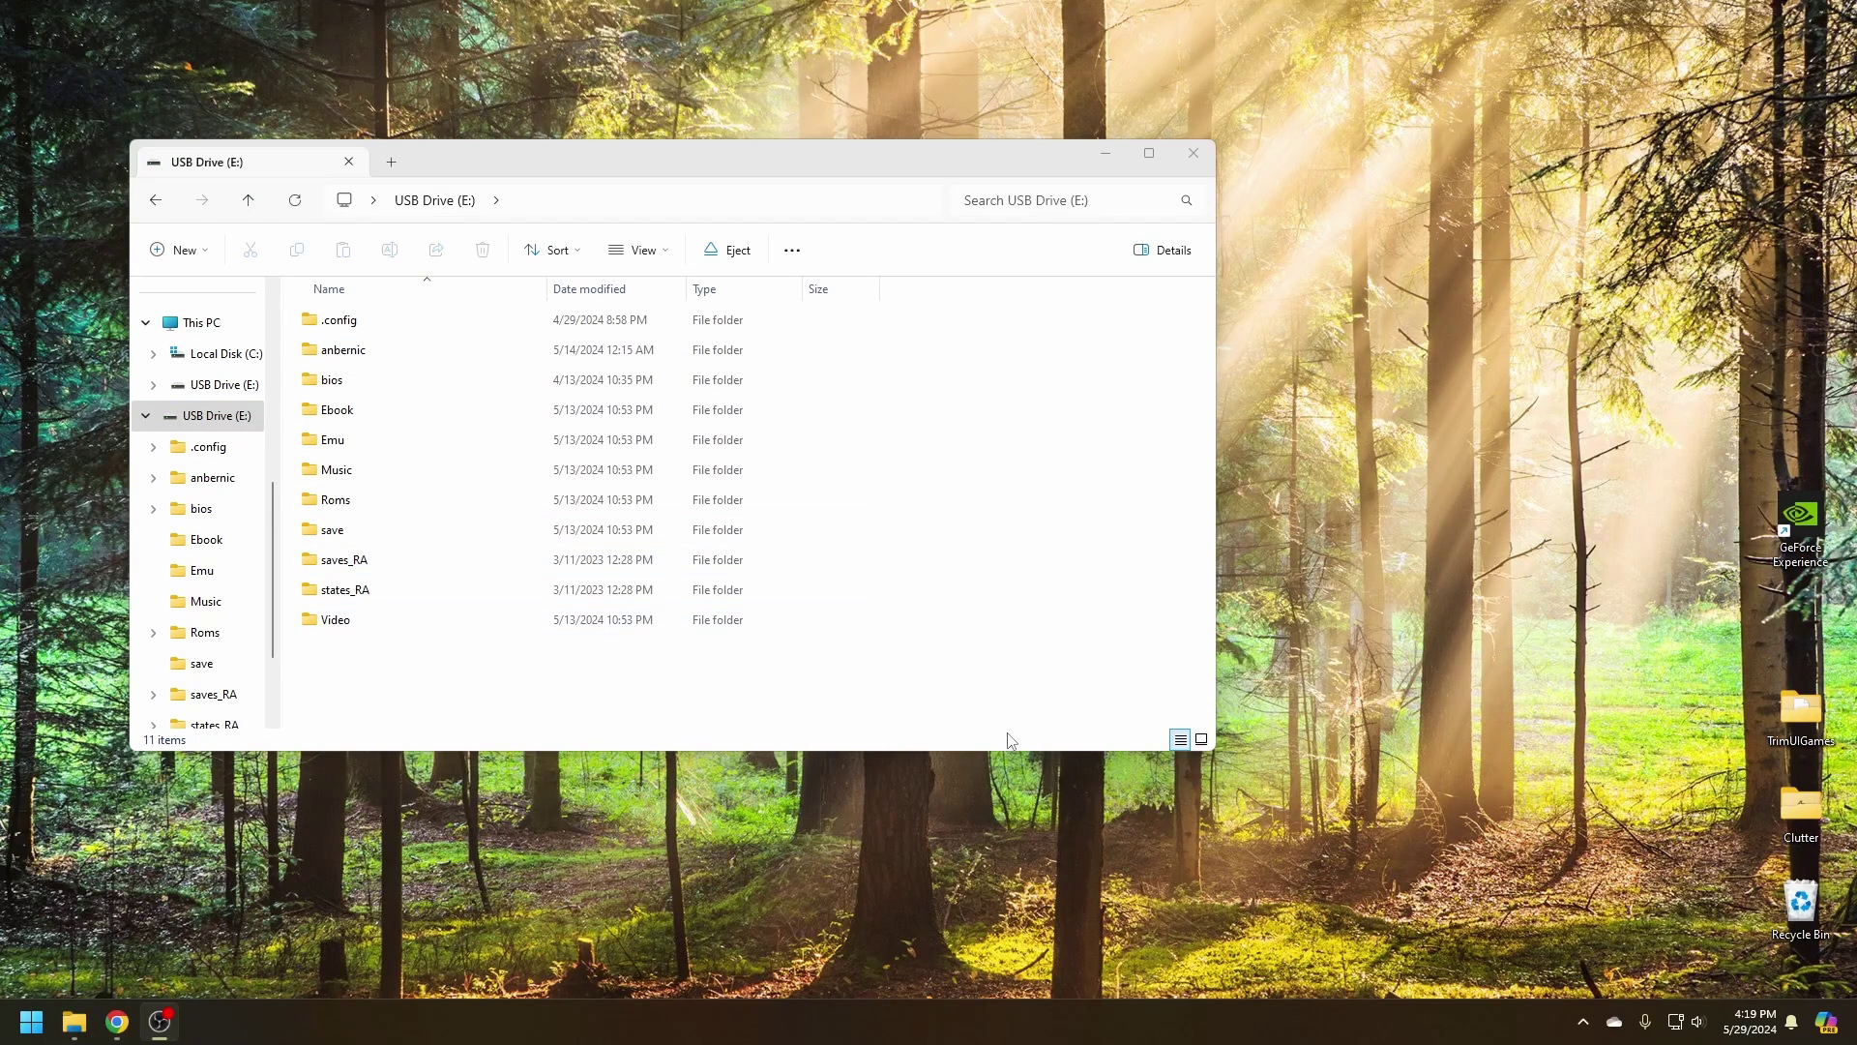
- Bring up the MinUI GitHub repository page in Chrome and look through it
left_click(117, 1021)
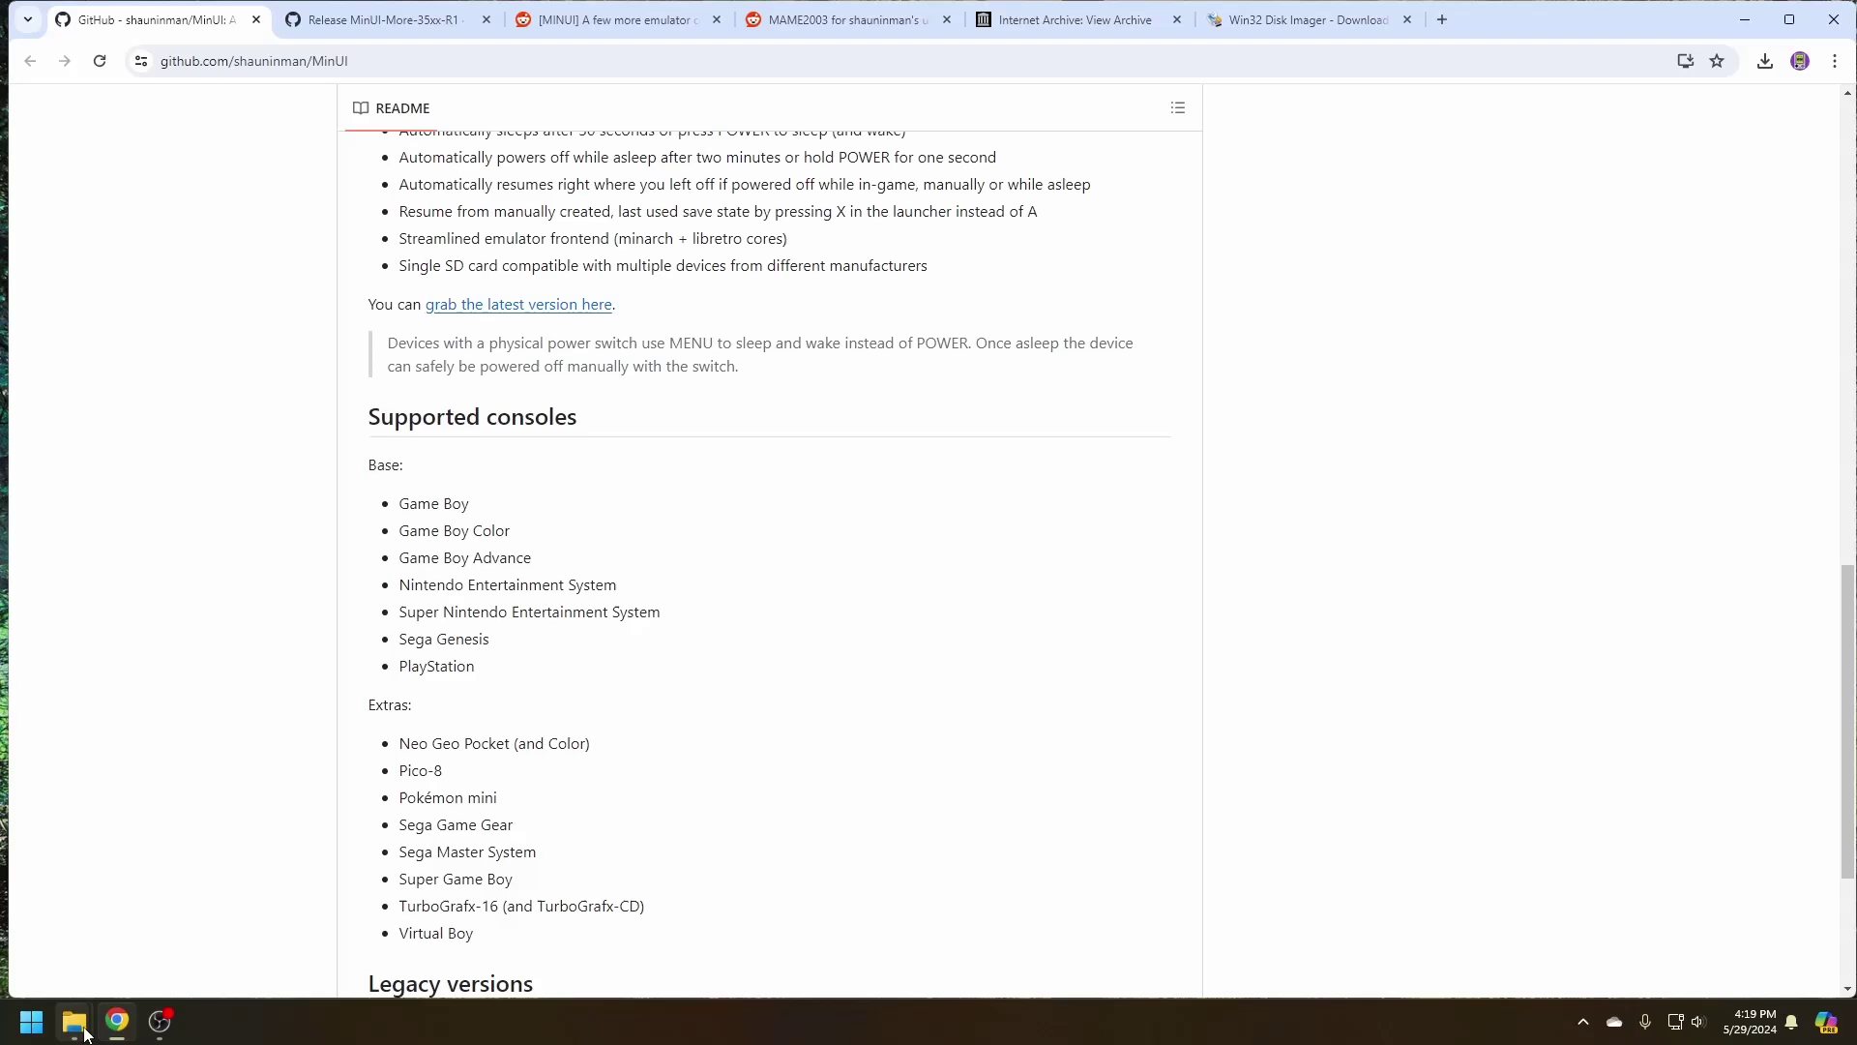
scroll(416, 367, "up", 8)
scroll(500, 373, "up", 6)
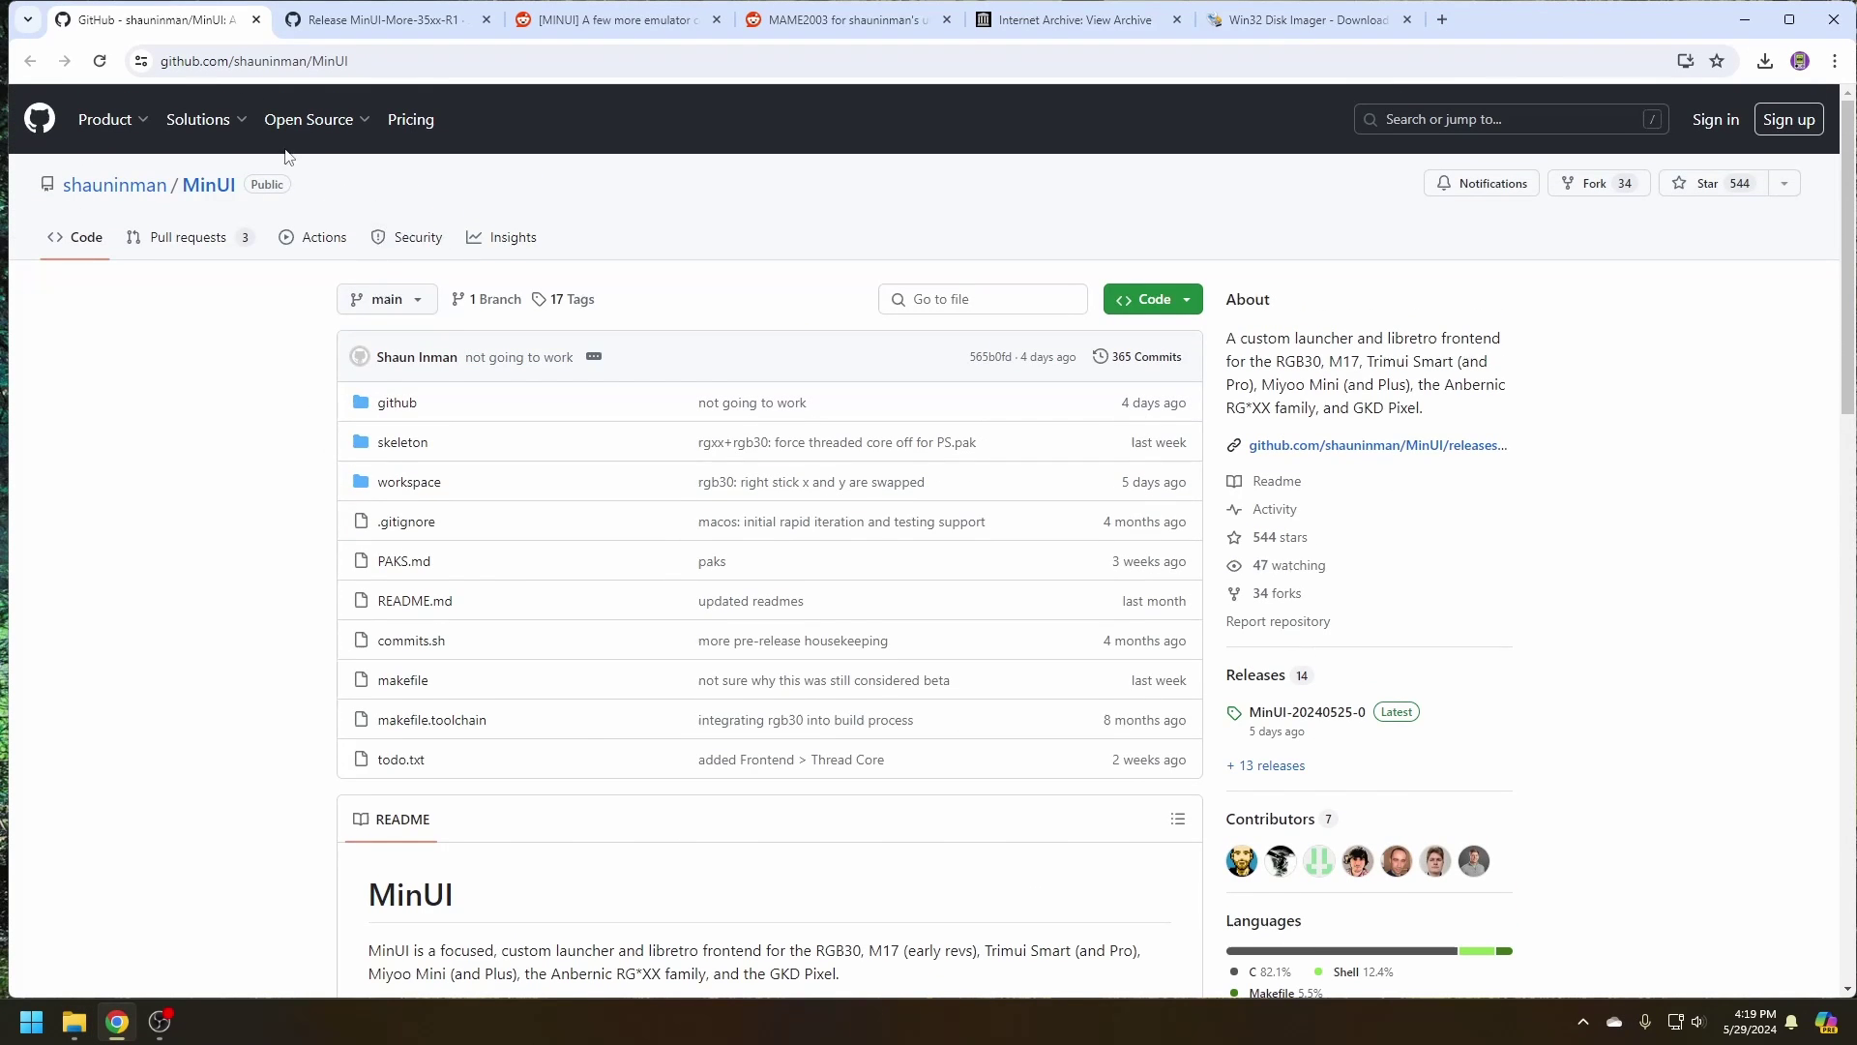
scroll(793, 613, "down", 6)
scroll(909, 502, "up", 6)
scroll(1093, 499, "down", 20)
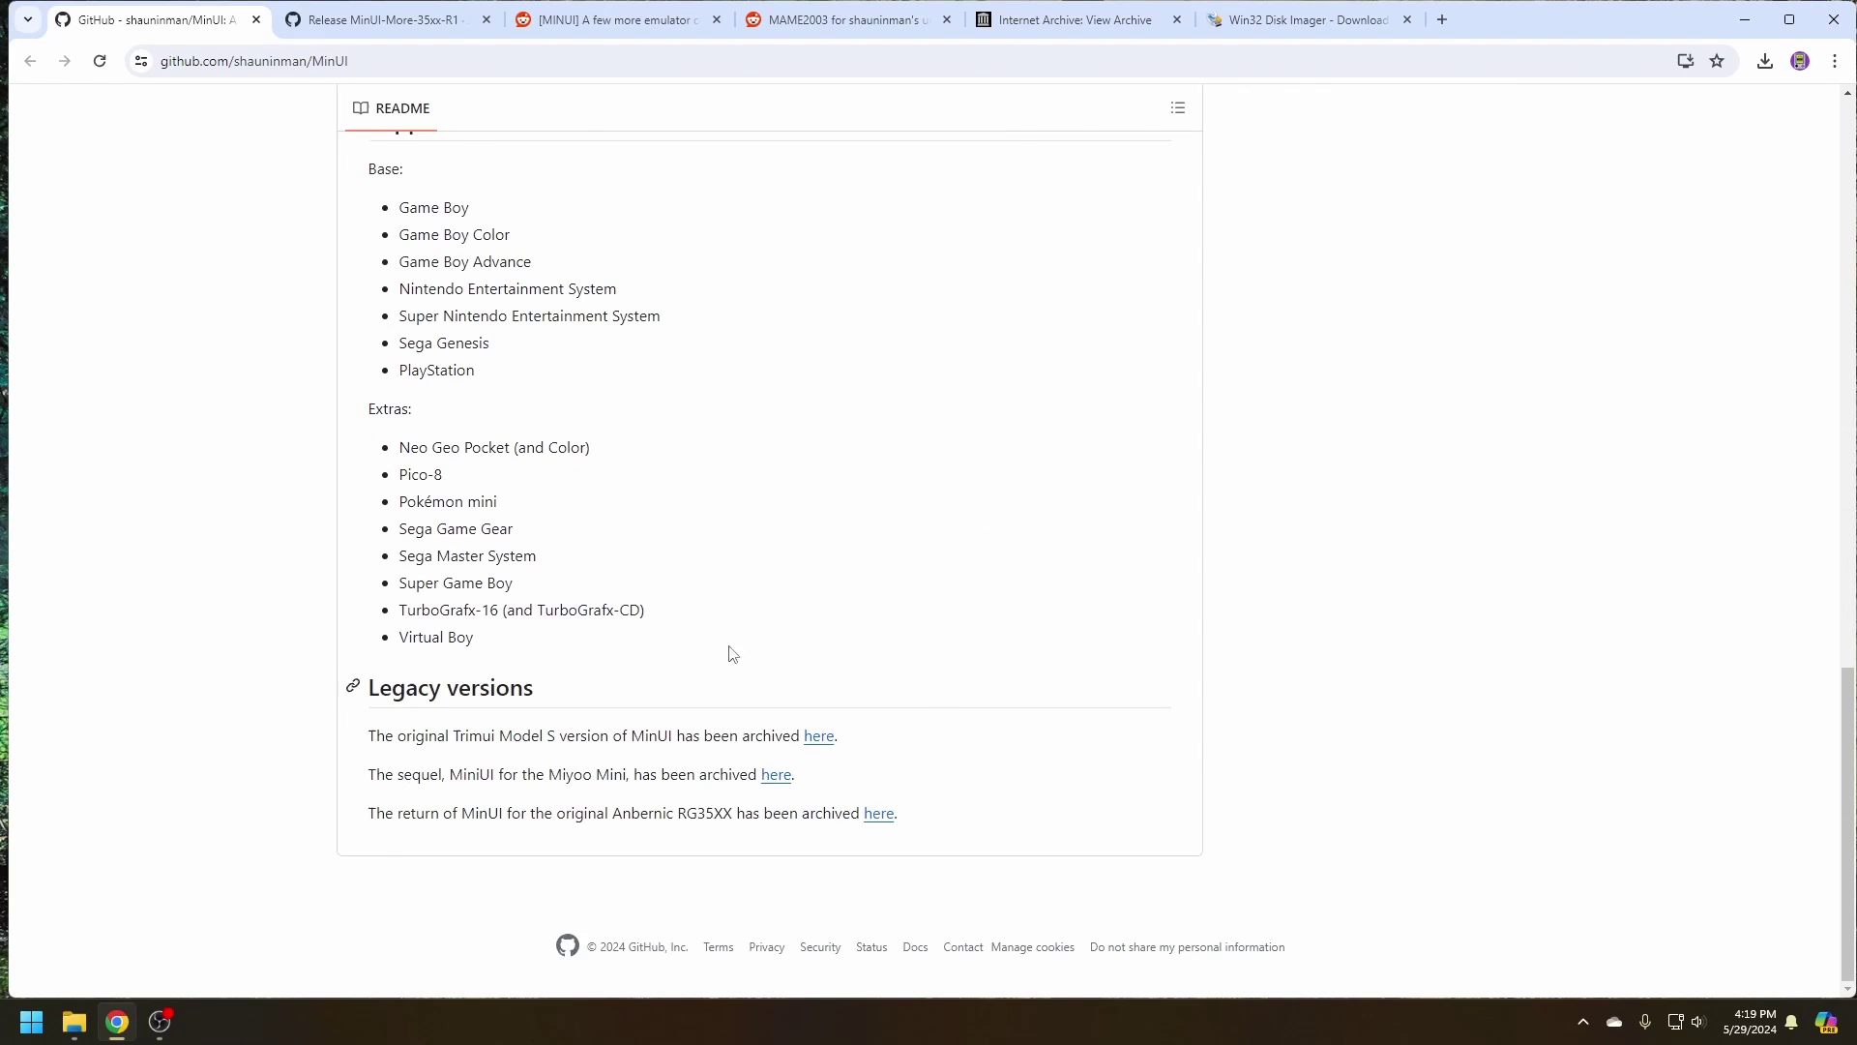
scroll(732, 653, "up", 20)
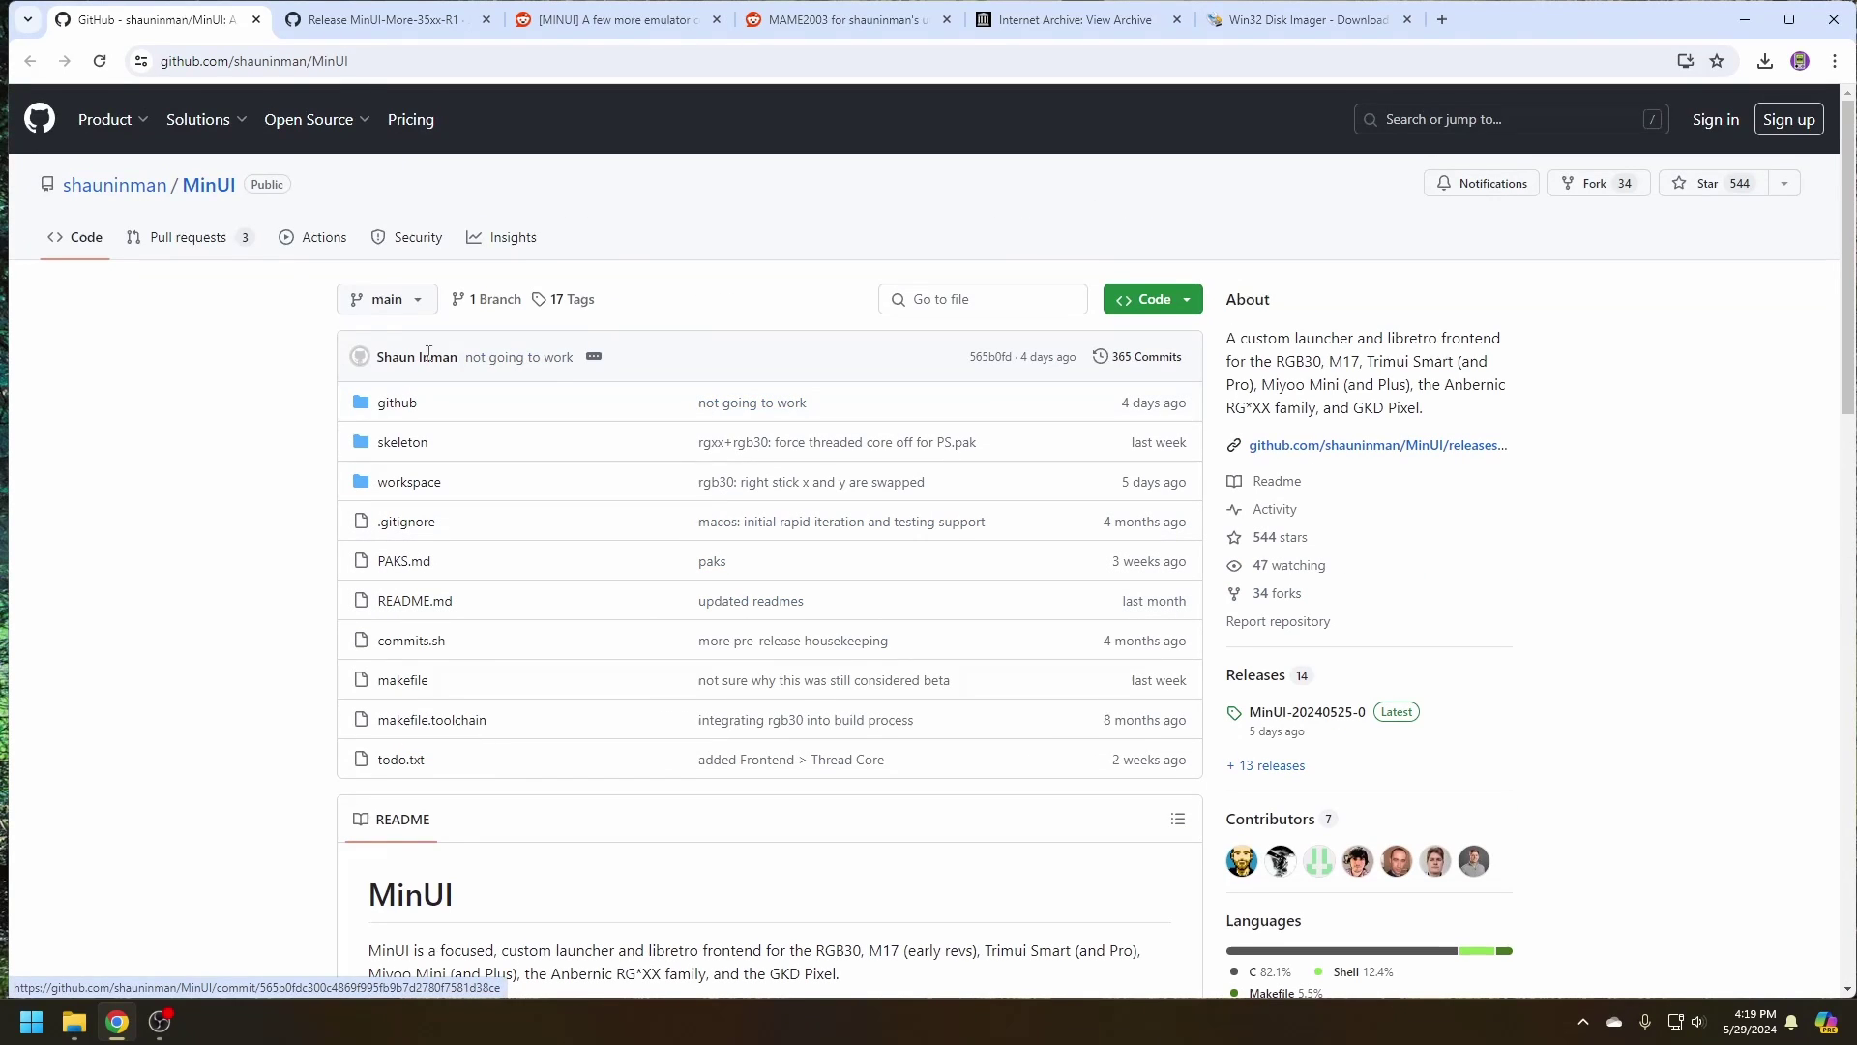
- Download MinUI-20240525-0-base.zip from the MinUI-20240525-0 release assets
left_click(1424, 455)
scroll(997, 433, "down", 4)
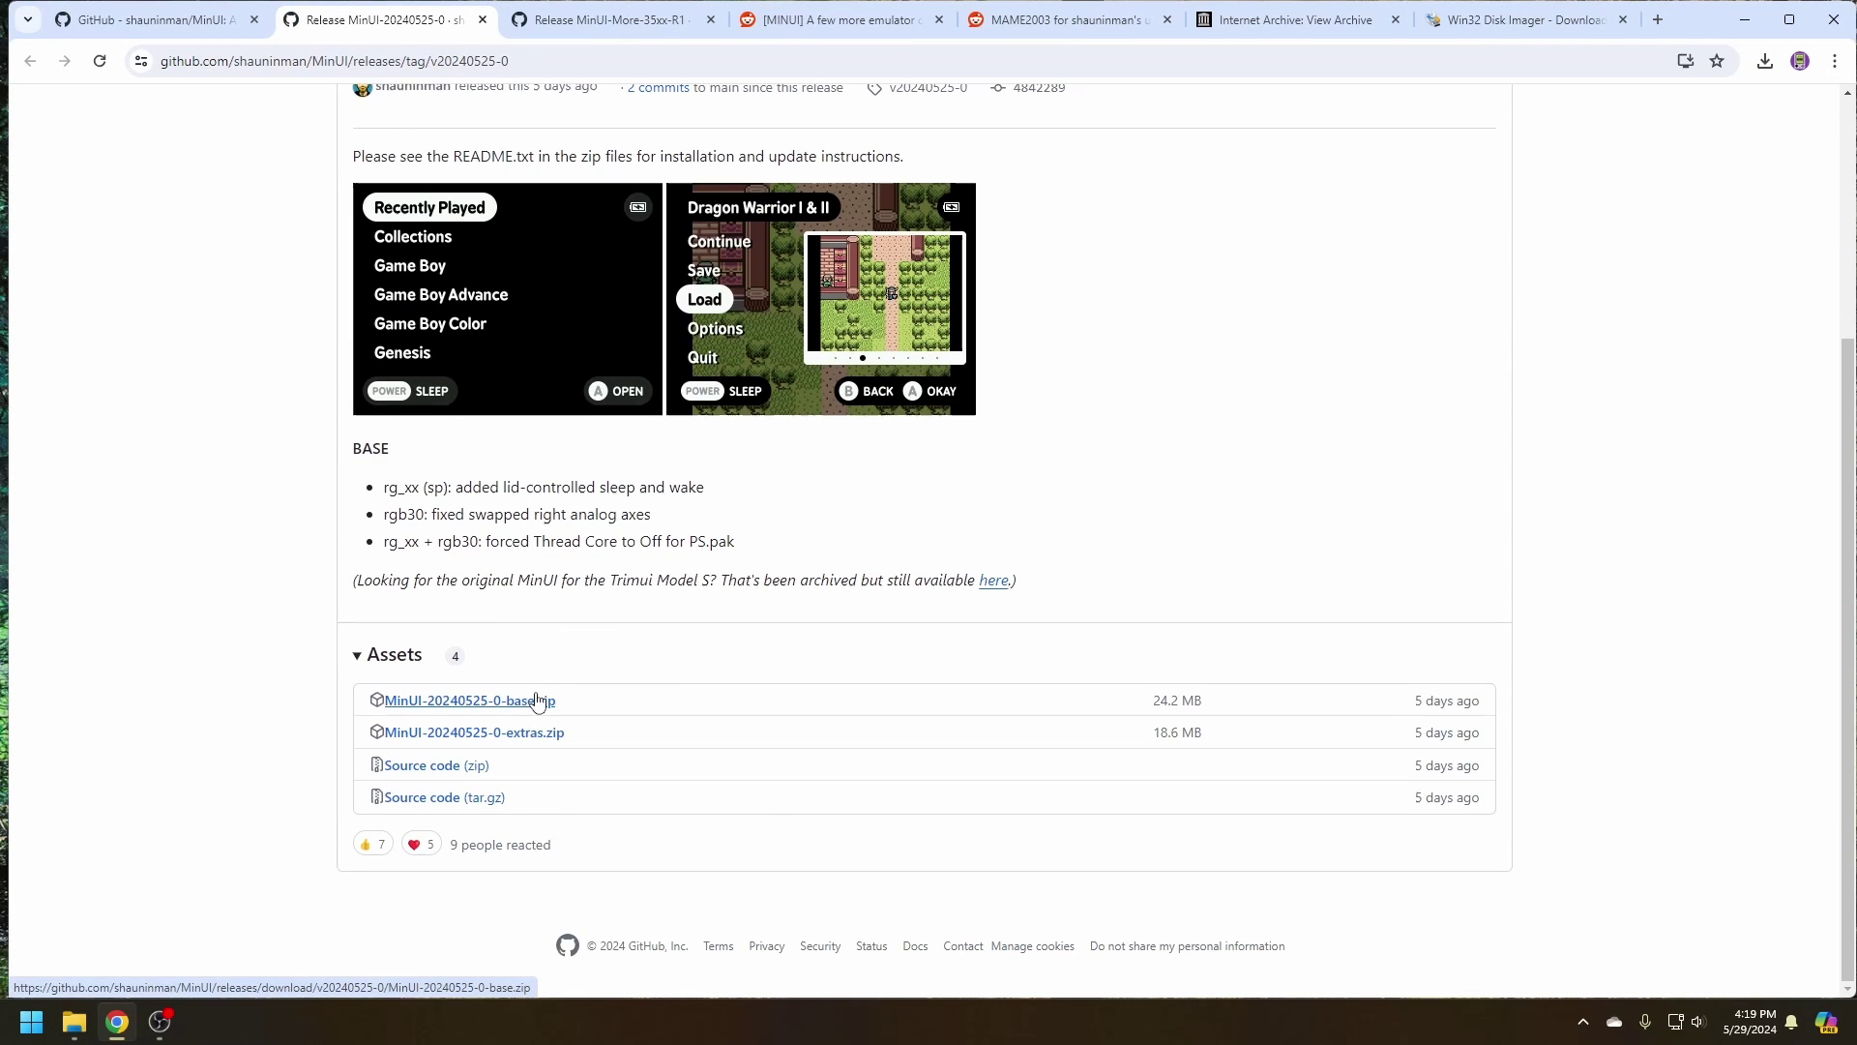
left_click(516, 705)
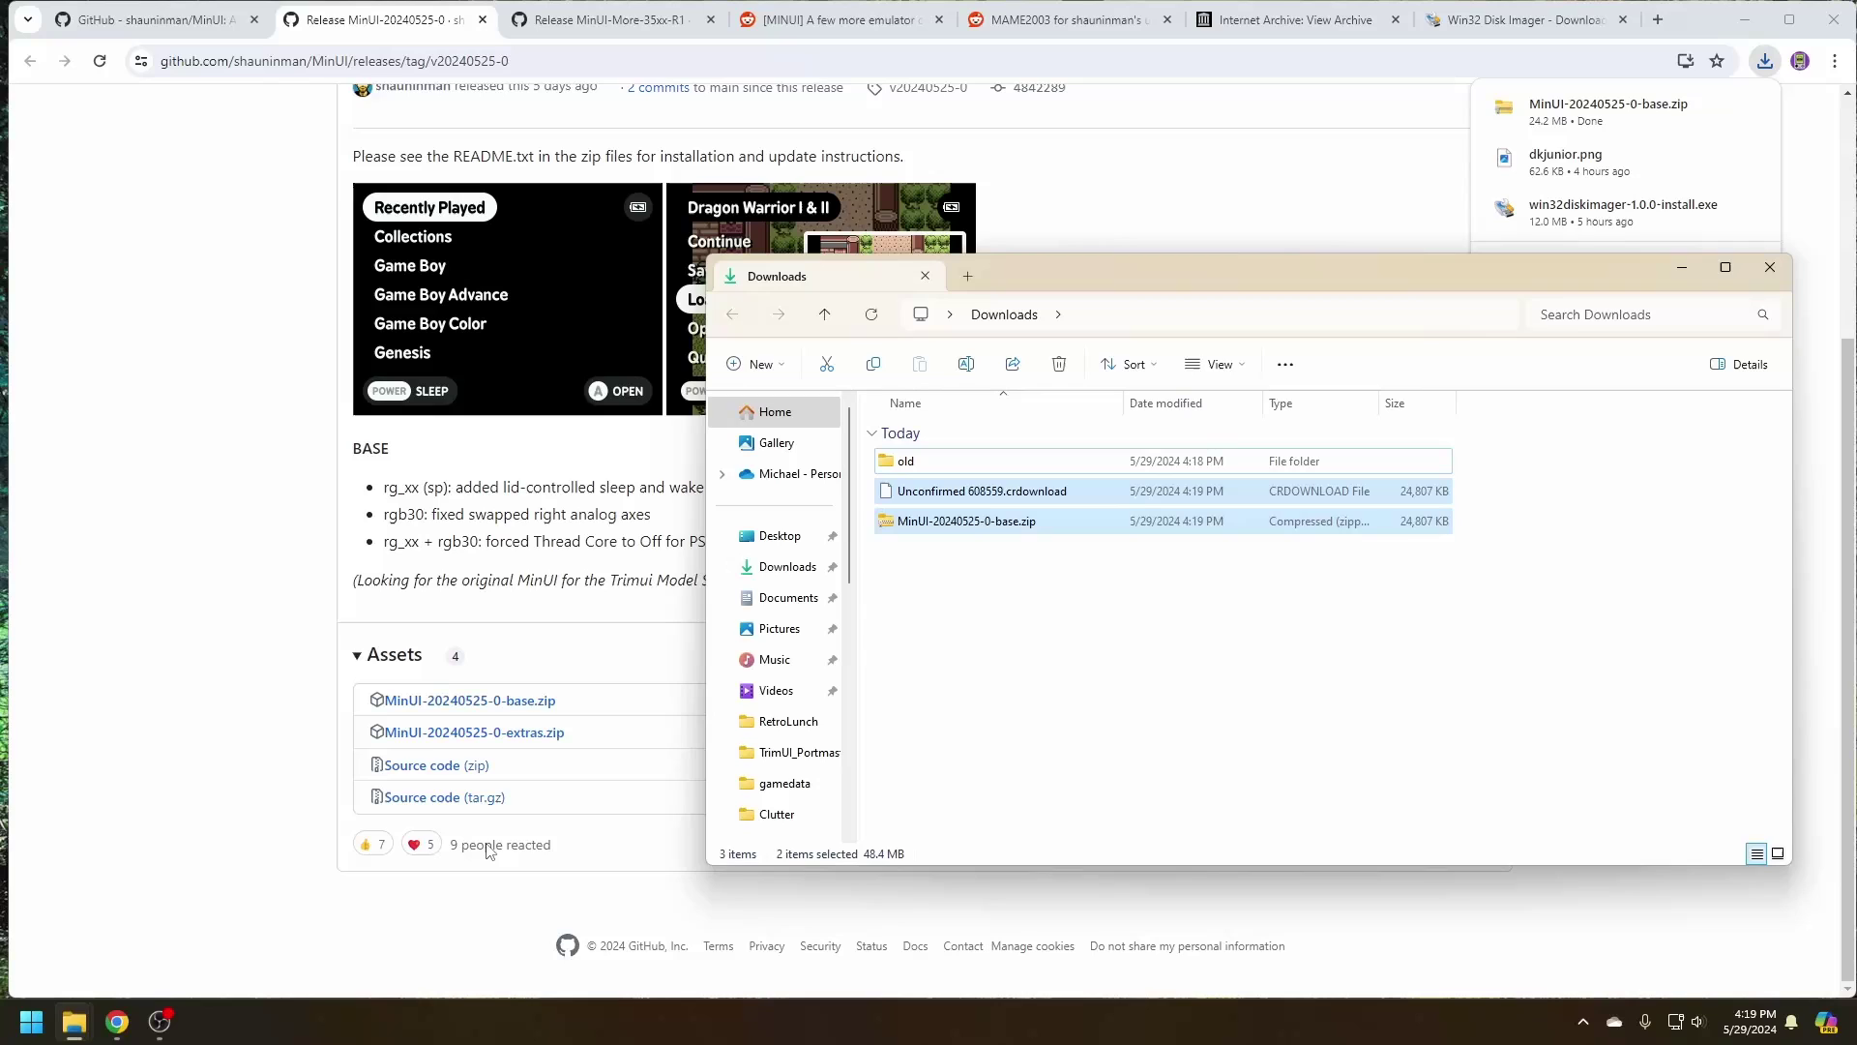
- Open MinUI-20240525-0-base.zip in Downloads and select its README.txt
left_click(1071, 644)
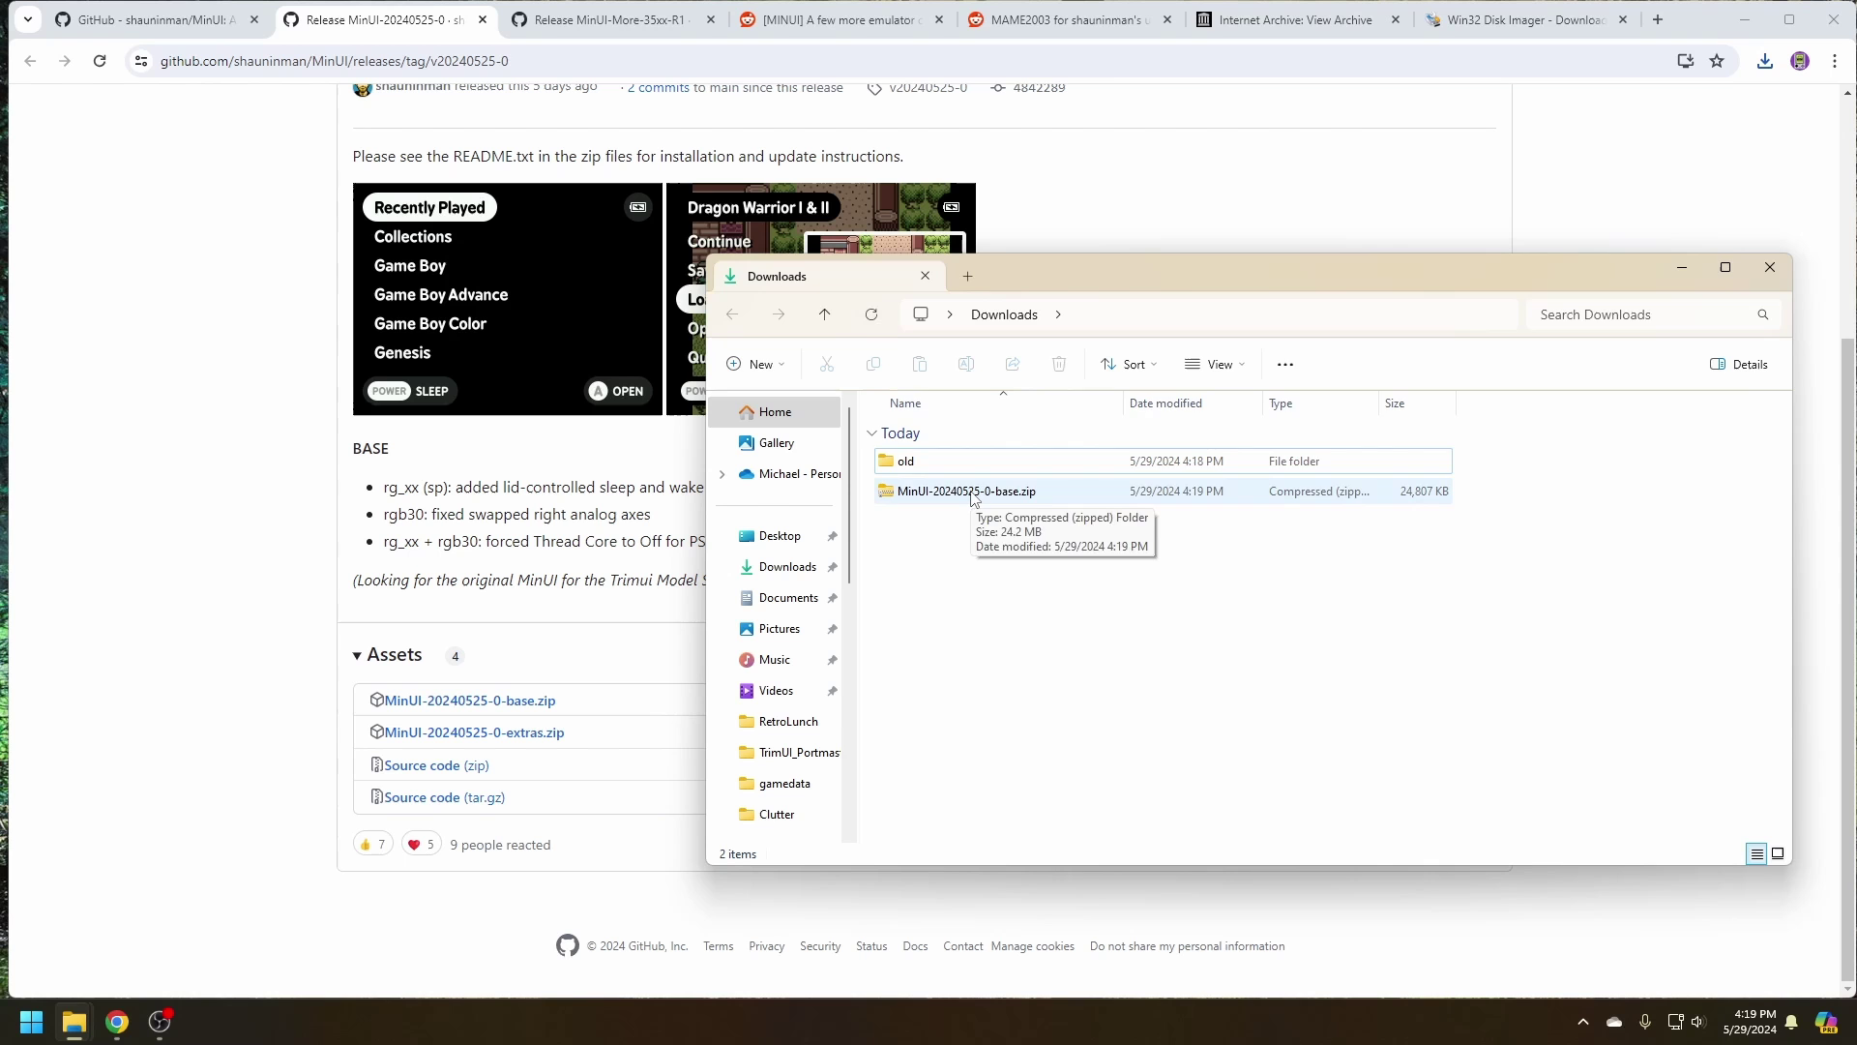
double_click(972, 493)
left_click(945, 764)
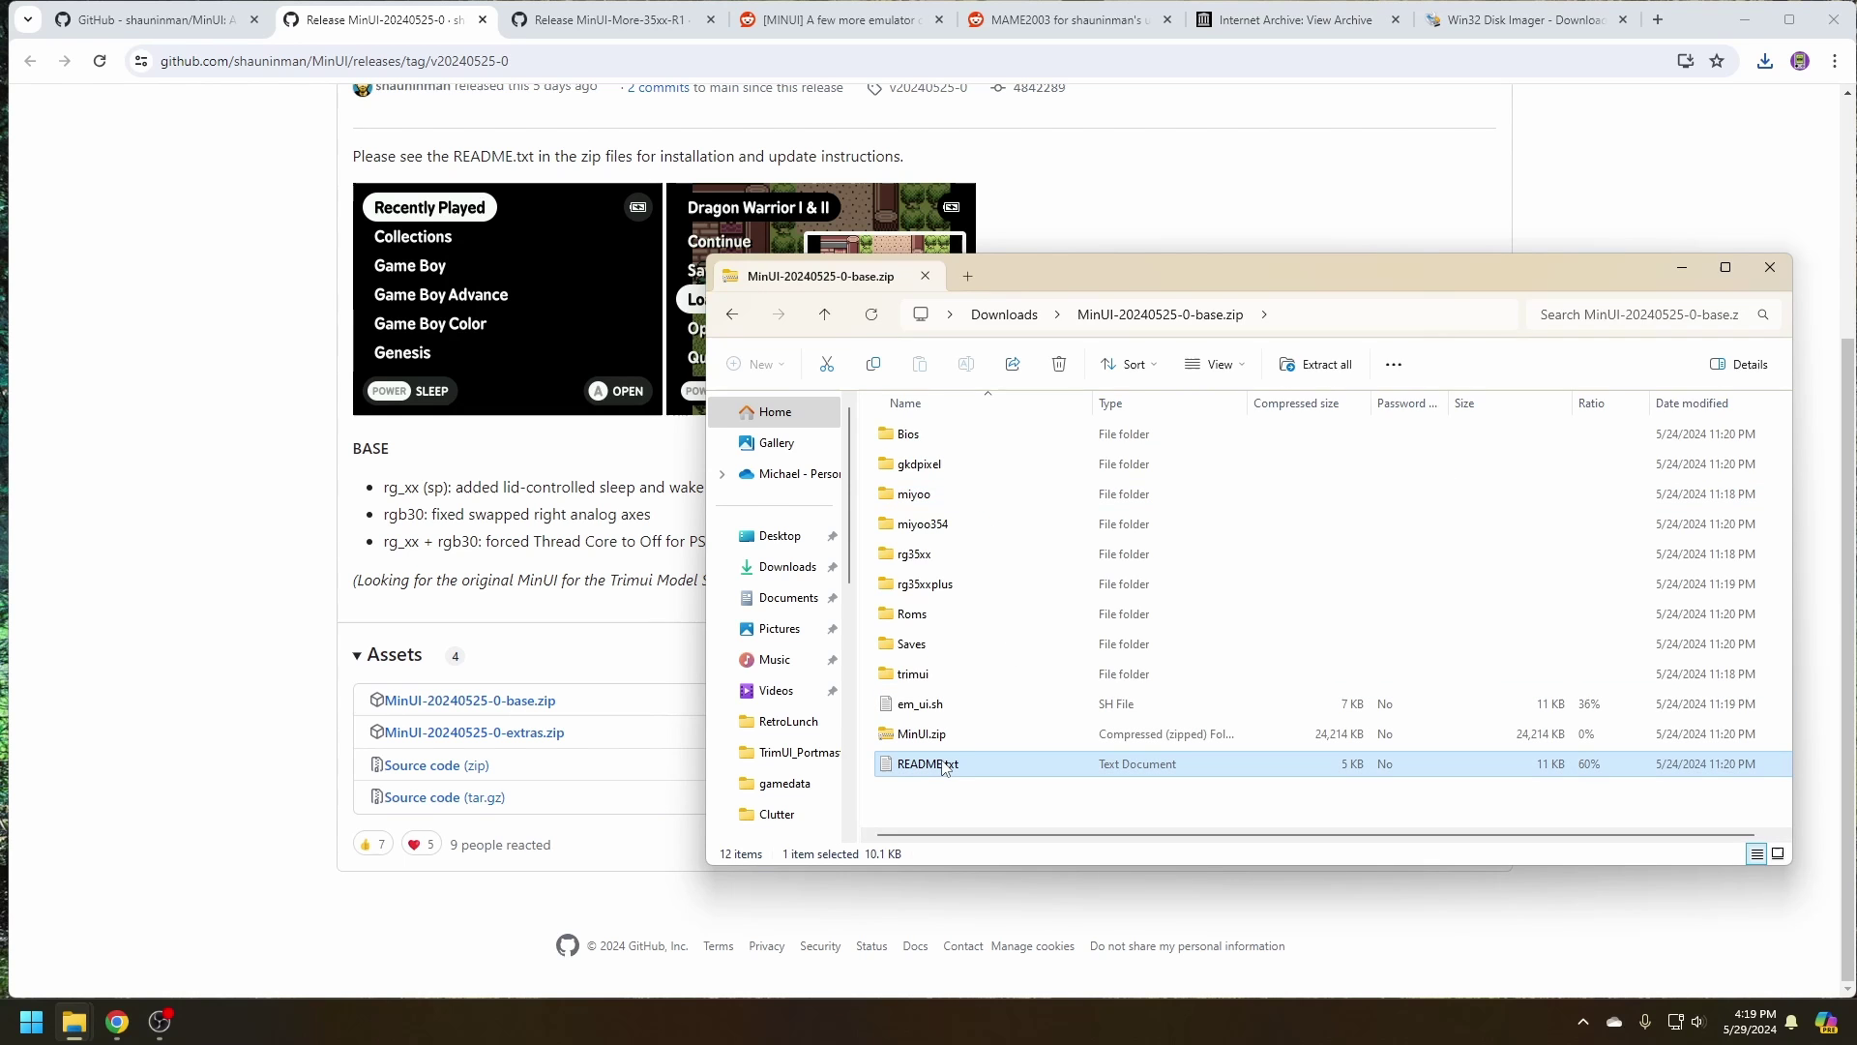
- Open README.txt in Notepad and highlight the note about preloading Bios and Roms
double_click(946, 764)
scroll(377, 404, "down", 5)
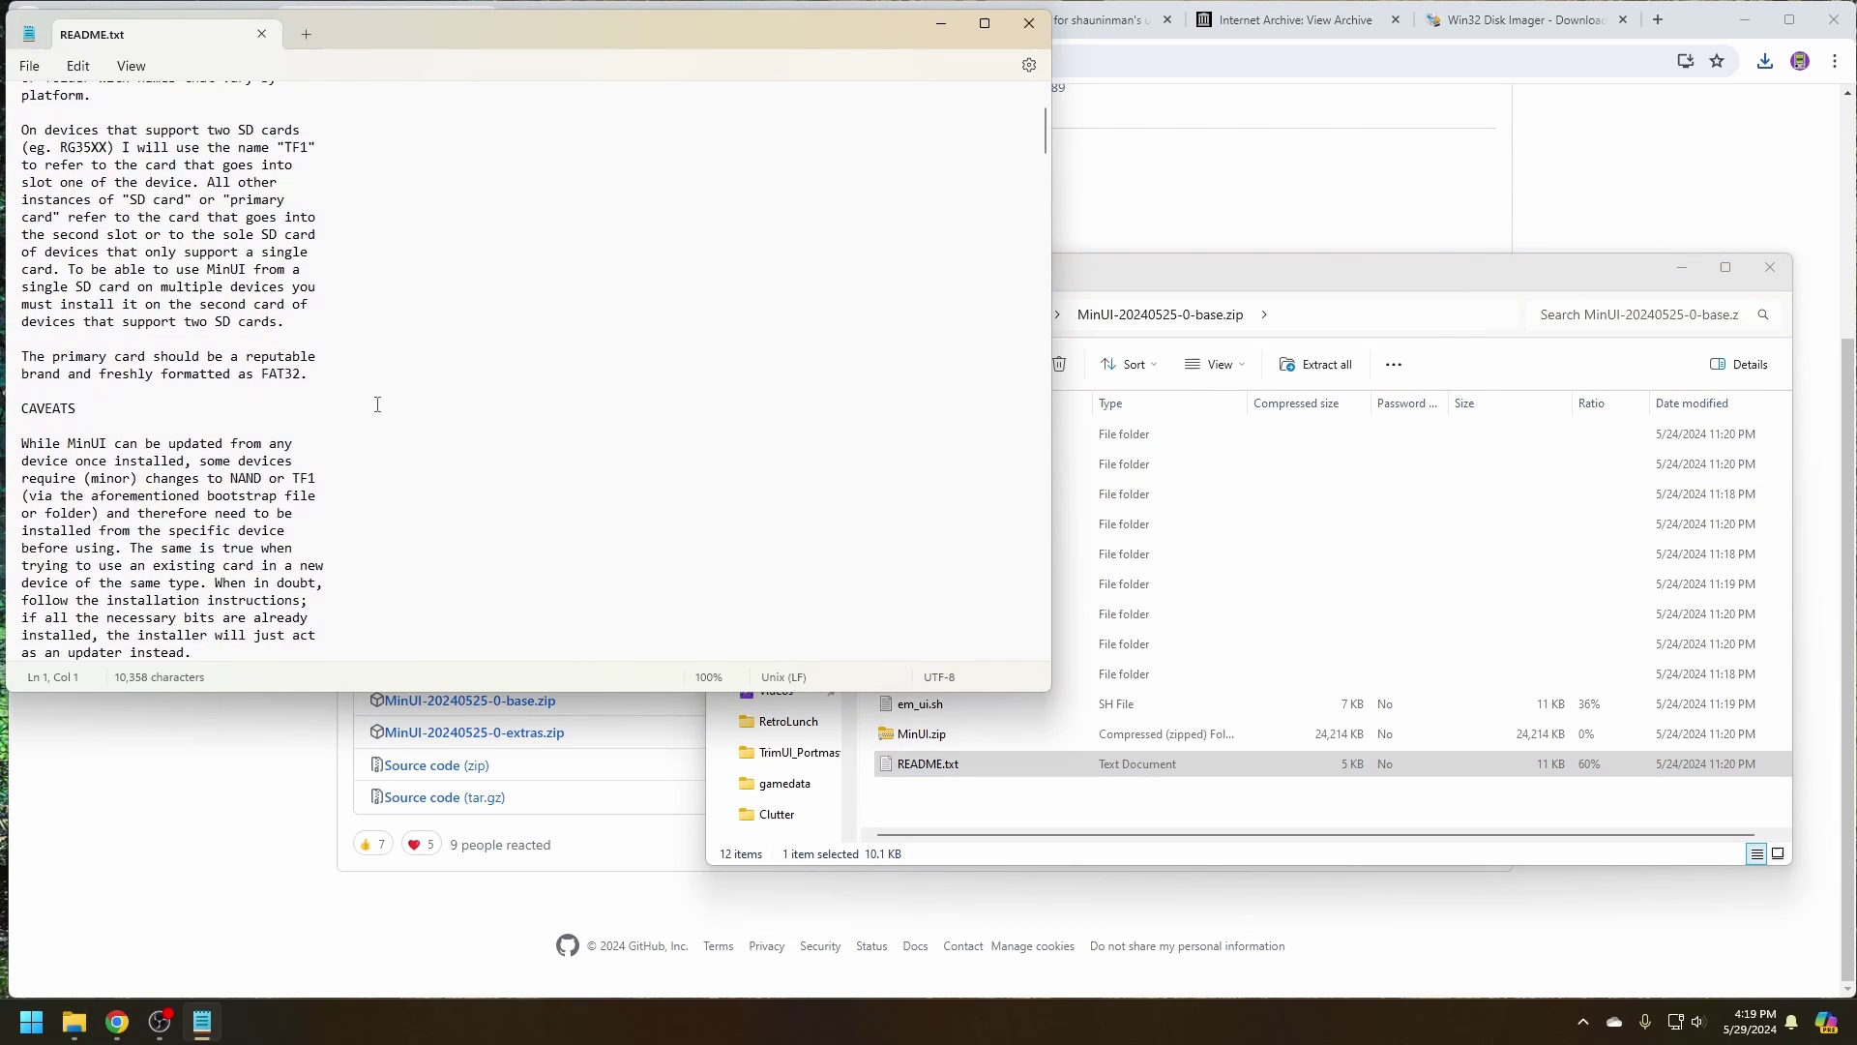
scroll(377, 404, "down", 2)
scroll(357, 406, "up", 2)
scroll(339, 411, "down", 10)
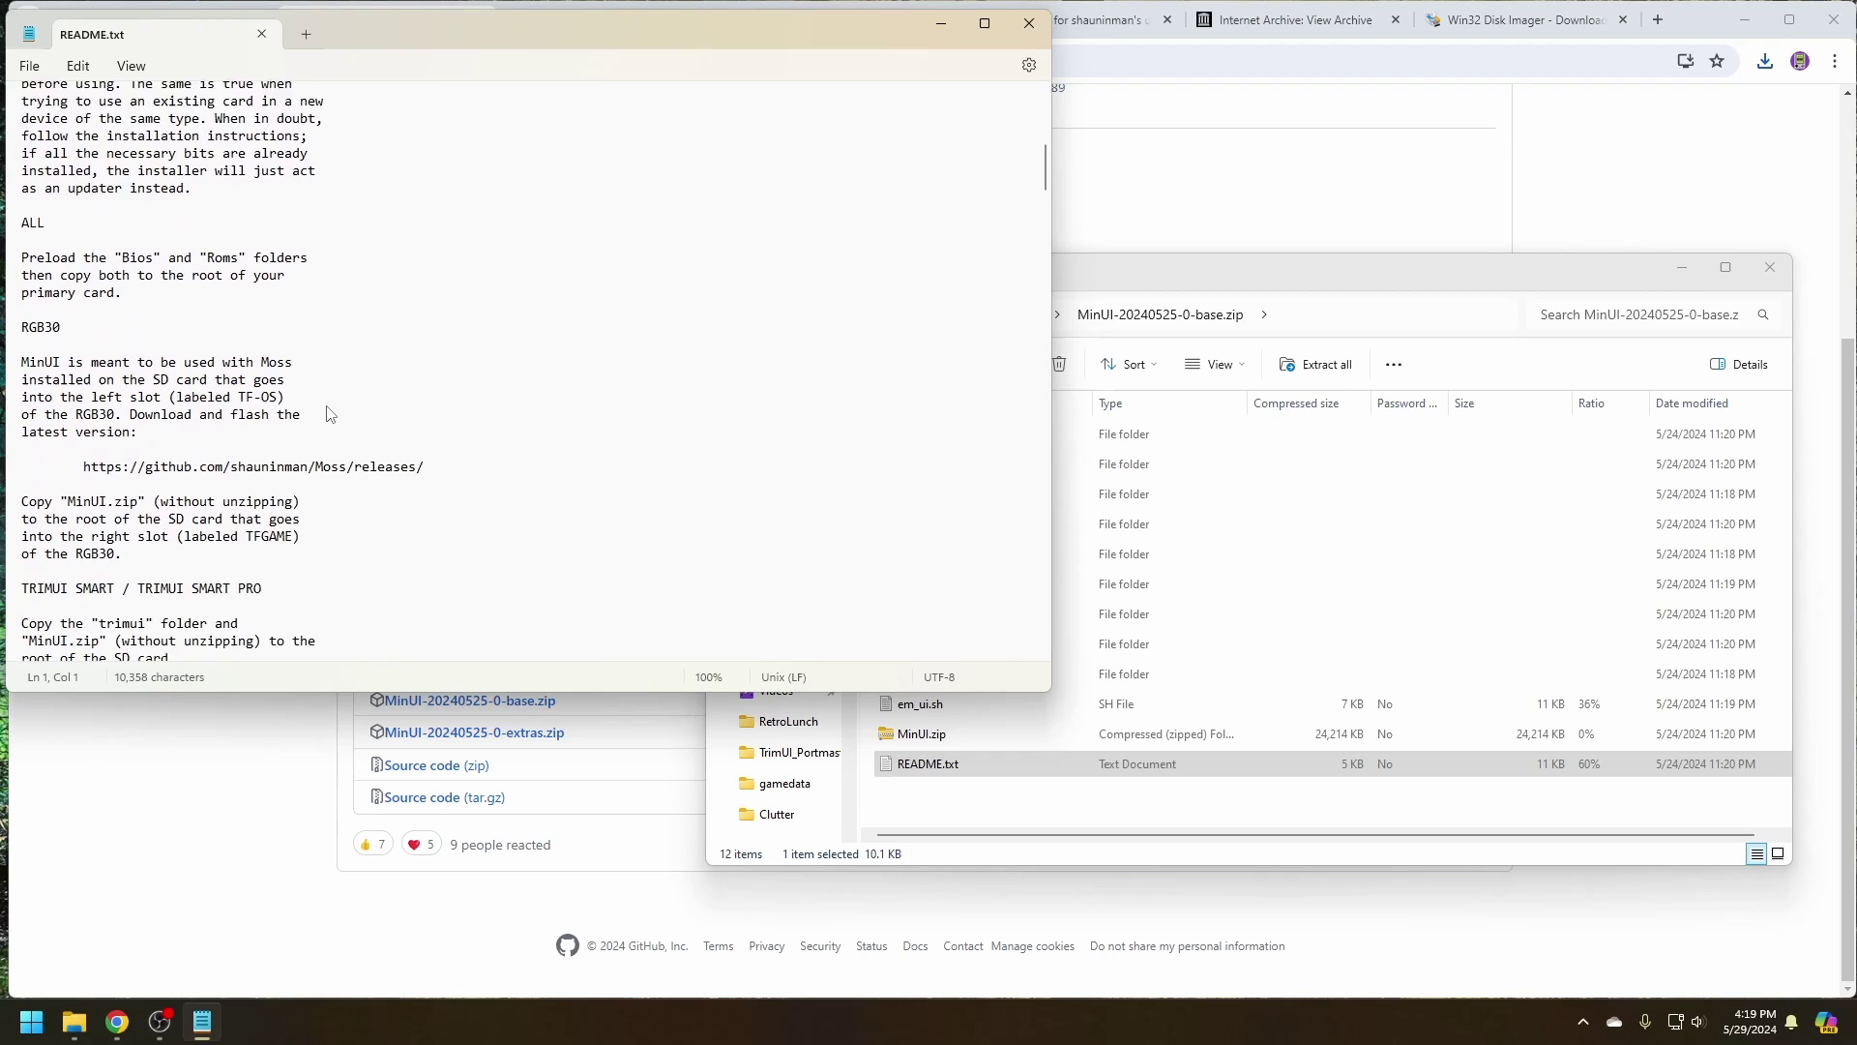
scroll(329, 414, "down", 2)
left_click_drag(153, 199, 3, 156)
left_click(126, 176)
double_click(225, 166)
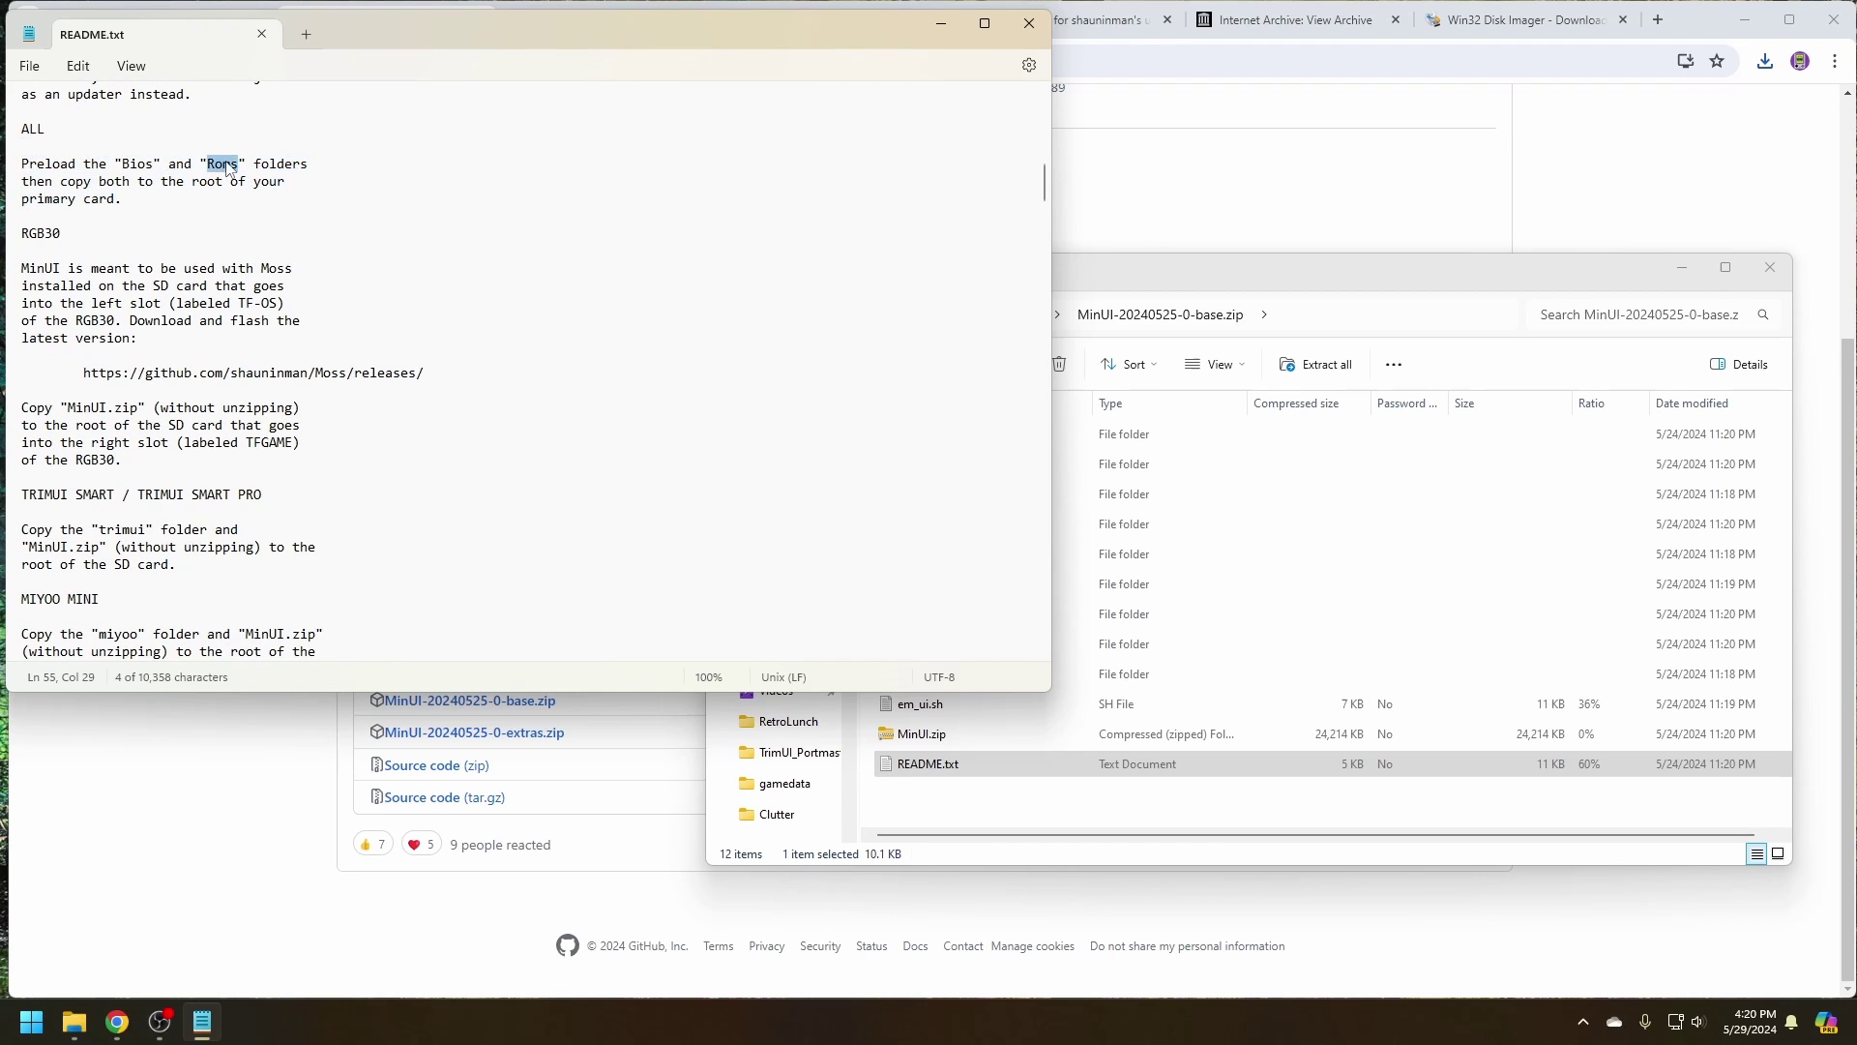
left_click(137, 361)
- Highlight the RG35XX PLUS steps mentioning MinUI.zip and the rg35xxplus/dmenu.bin path
scroll(137, 361, "down", 9)
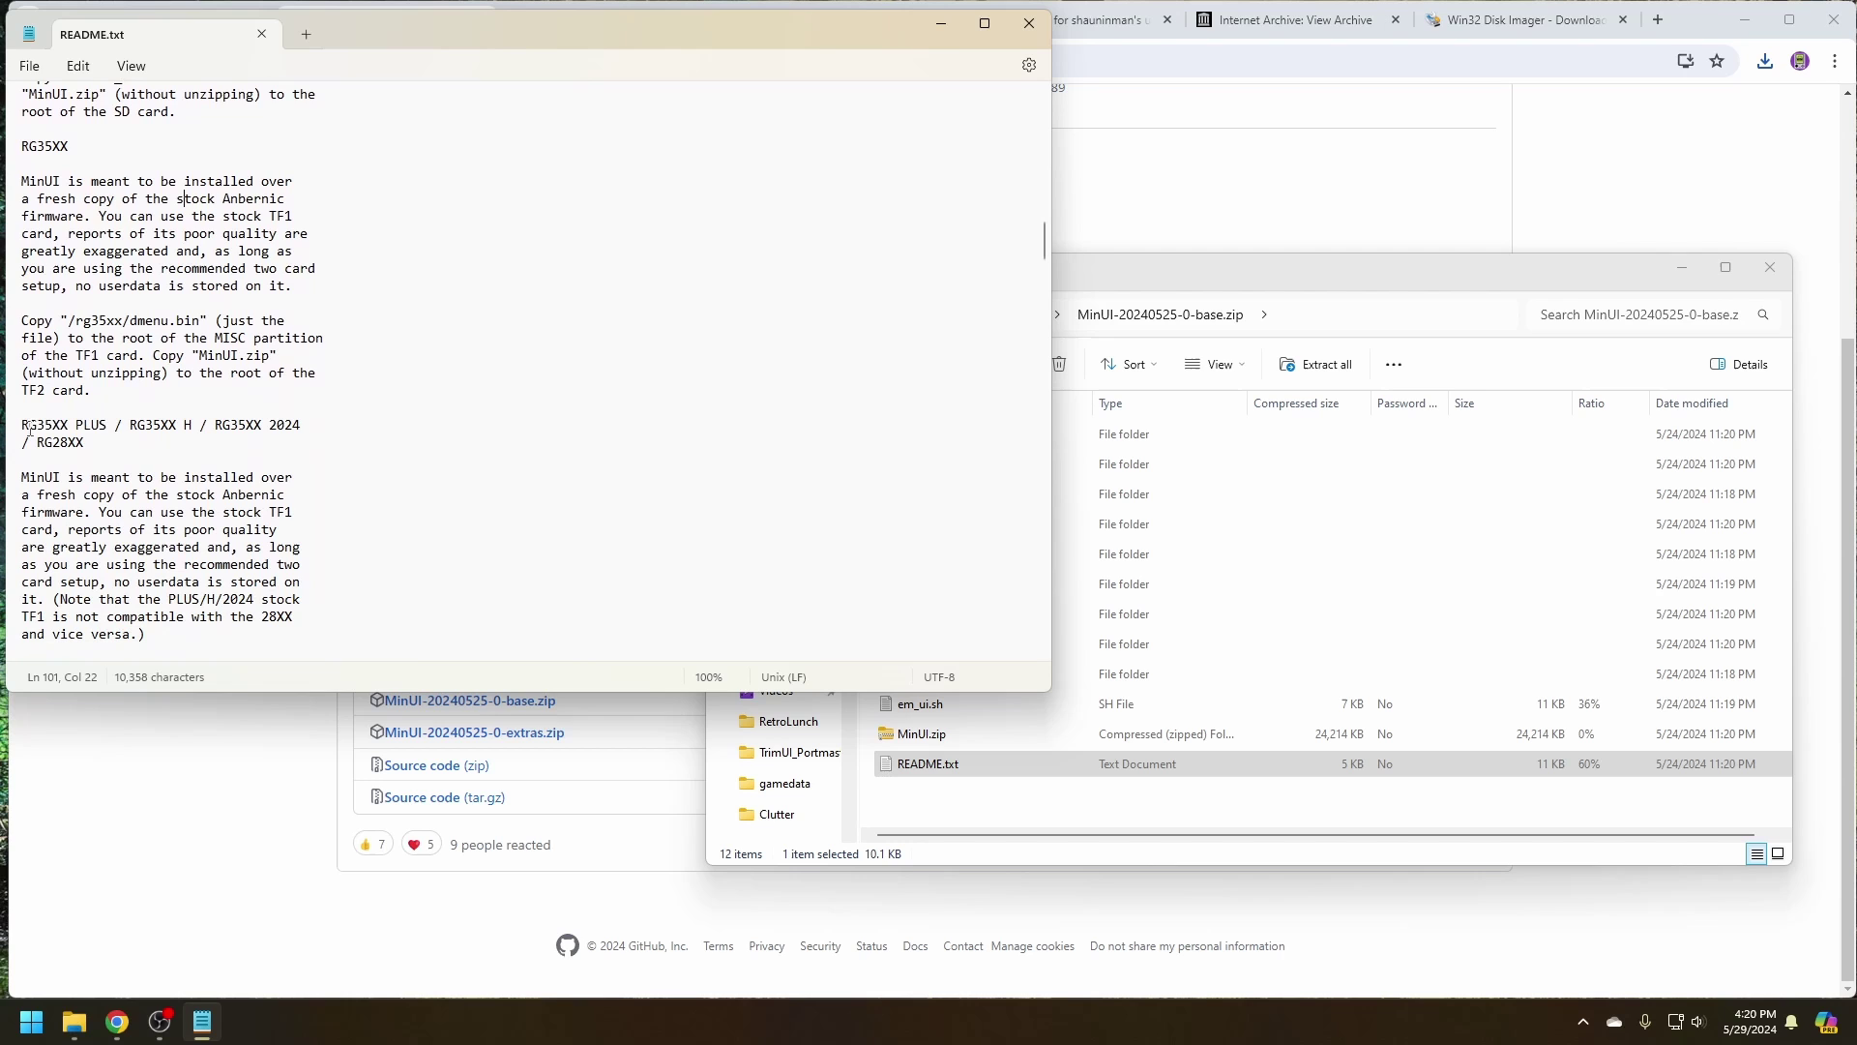
left_click_drag(34, 429, 106, 430)
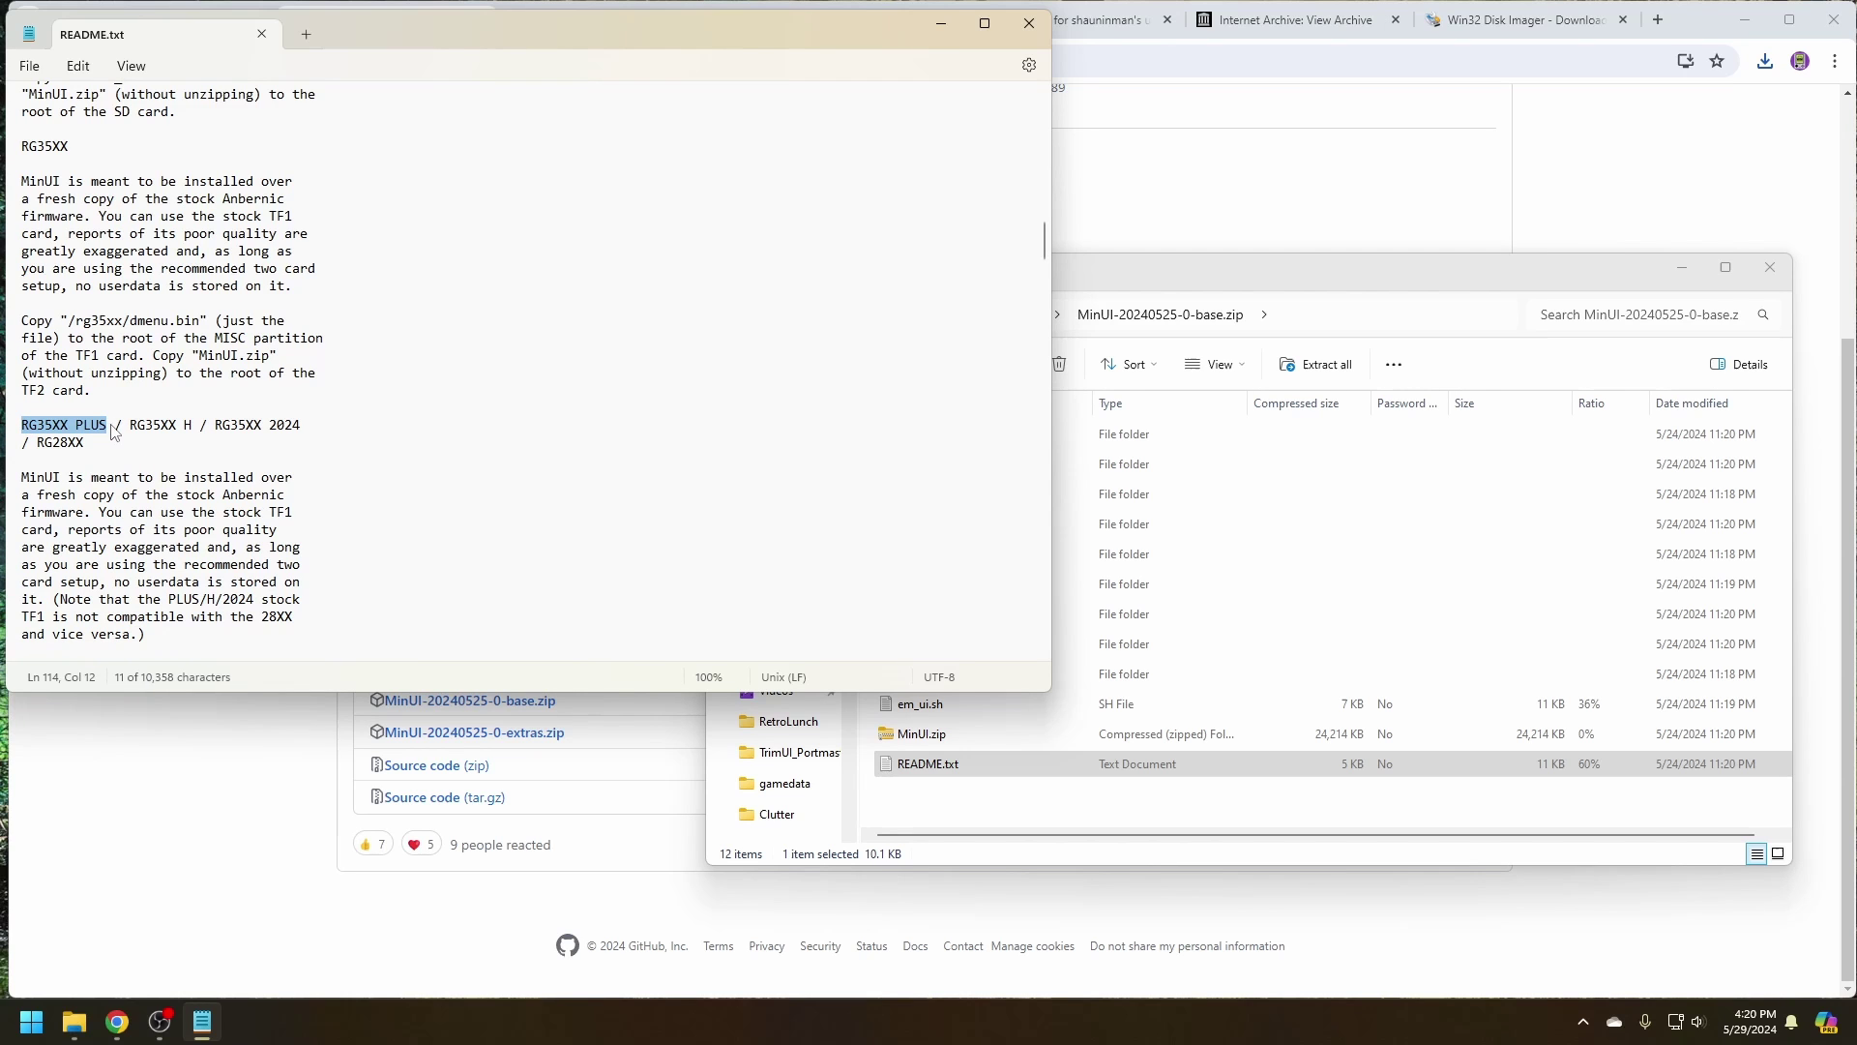
scroll(113, 431, "down", 6)
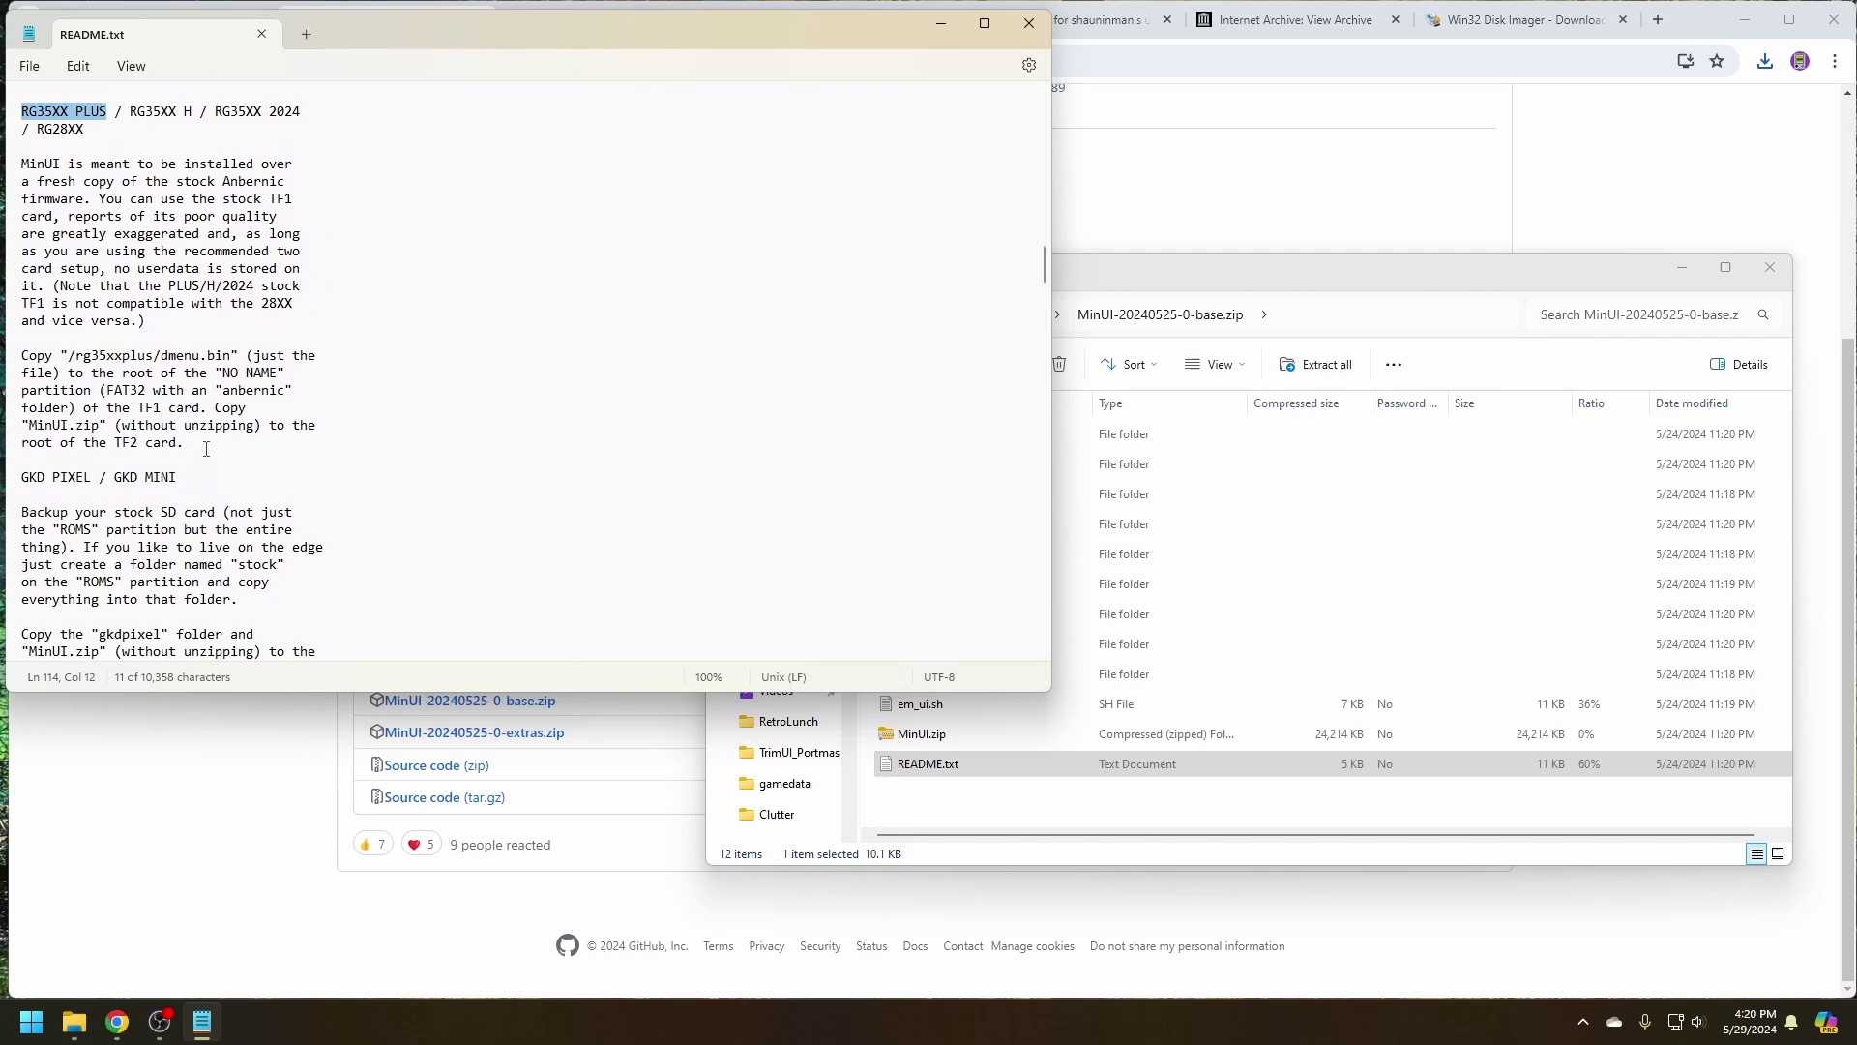
left_click_drag(206, 448, 3, 334)
left_click_drag(99, 427, 54, 433)
left_click(85, 345)
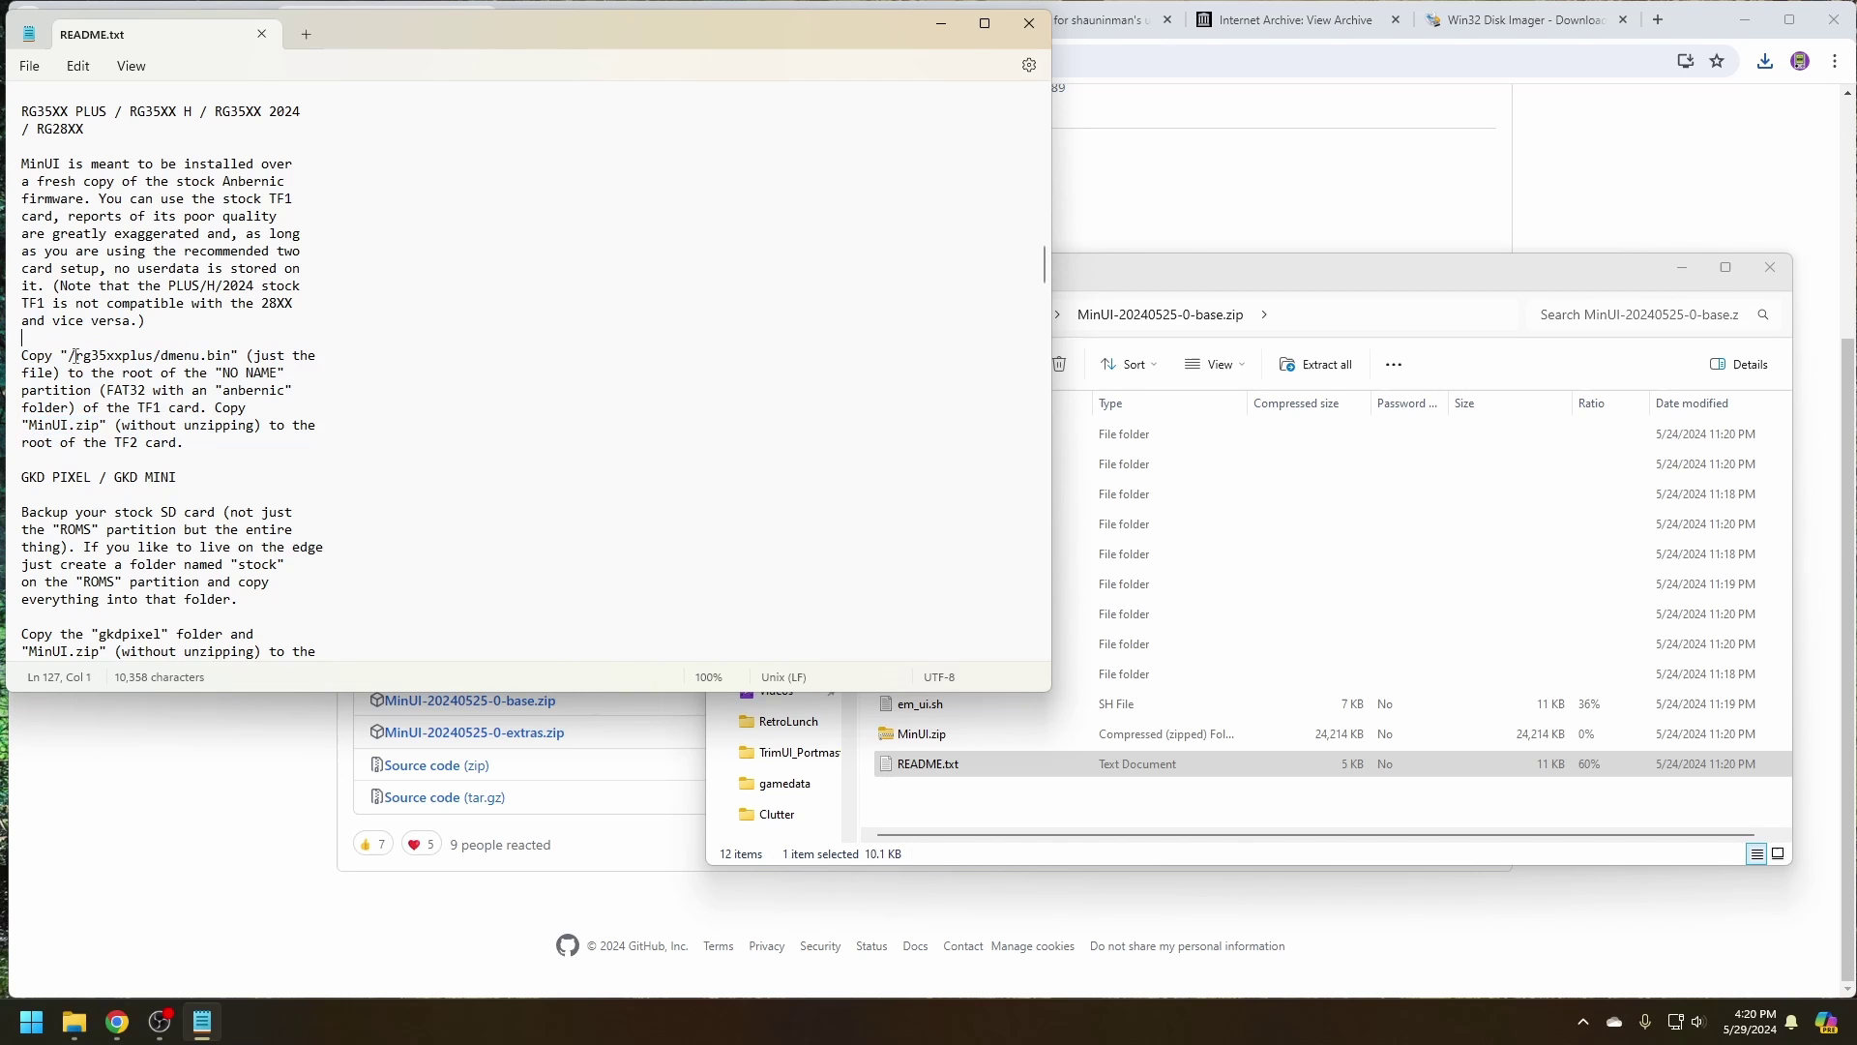
left_click_drag(73, 356, 235, 365)
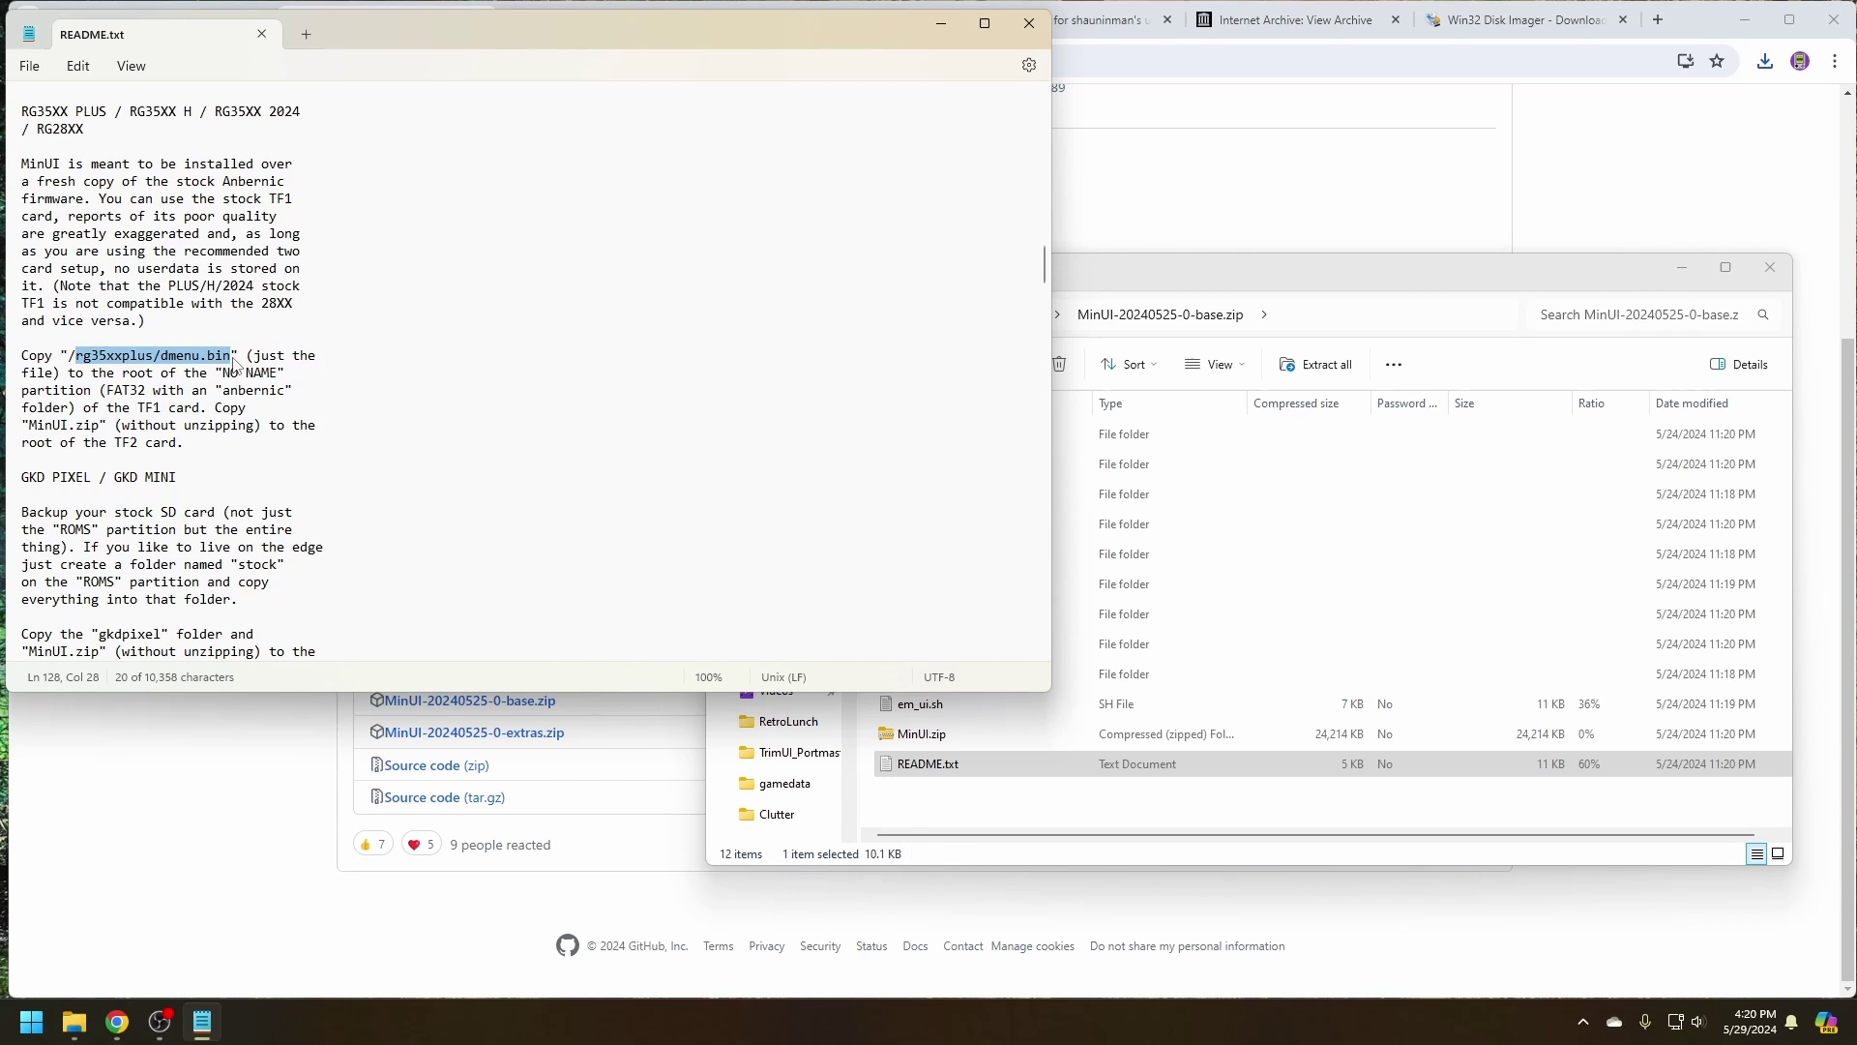
left_click(1160, 643)
- Copy dmenu.bin from the zip's rg35xxplus folder and MinUI.zip onto the USB Drive (E:) root
double_click(929, 584)
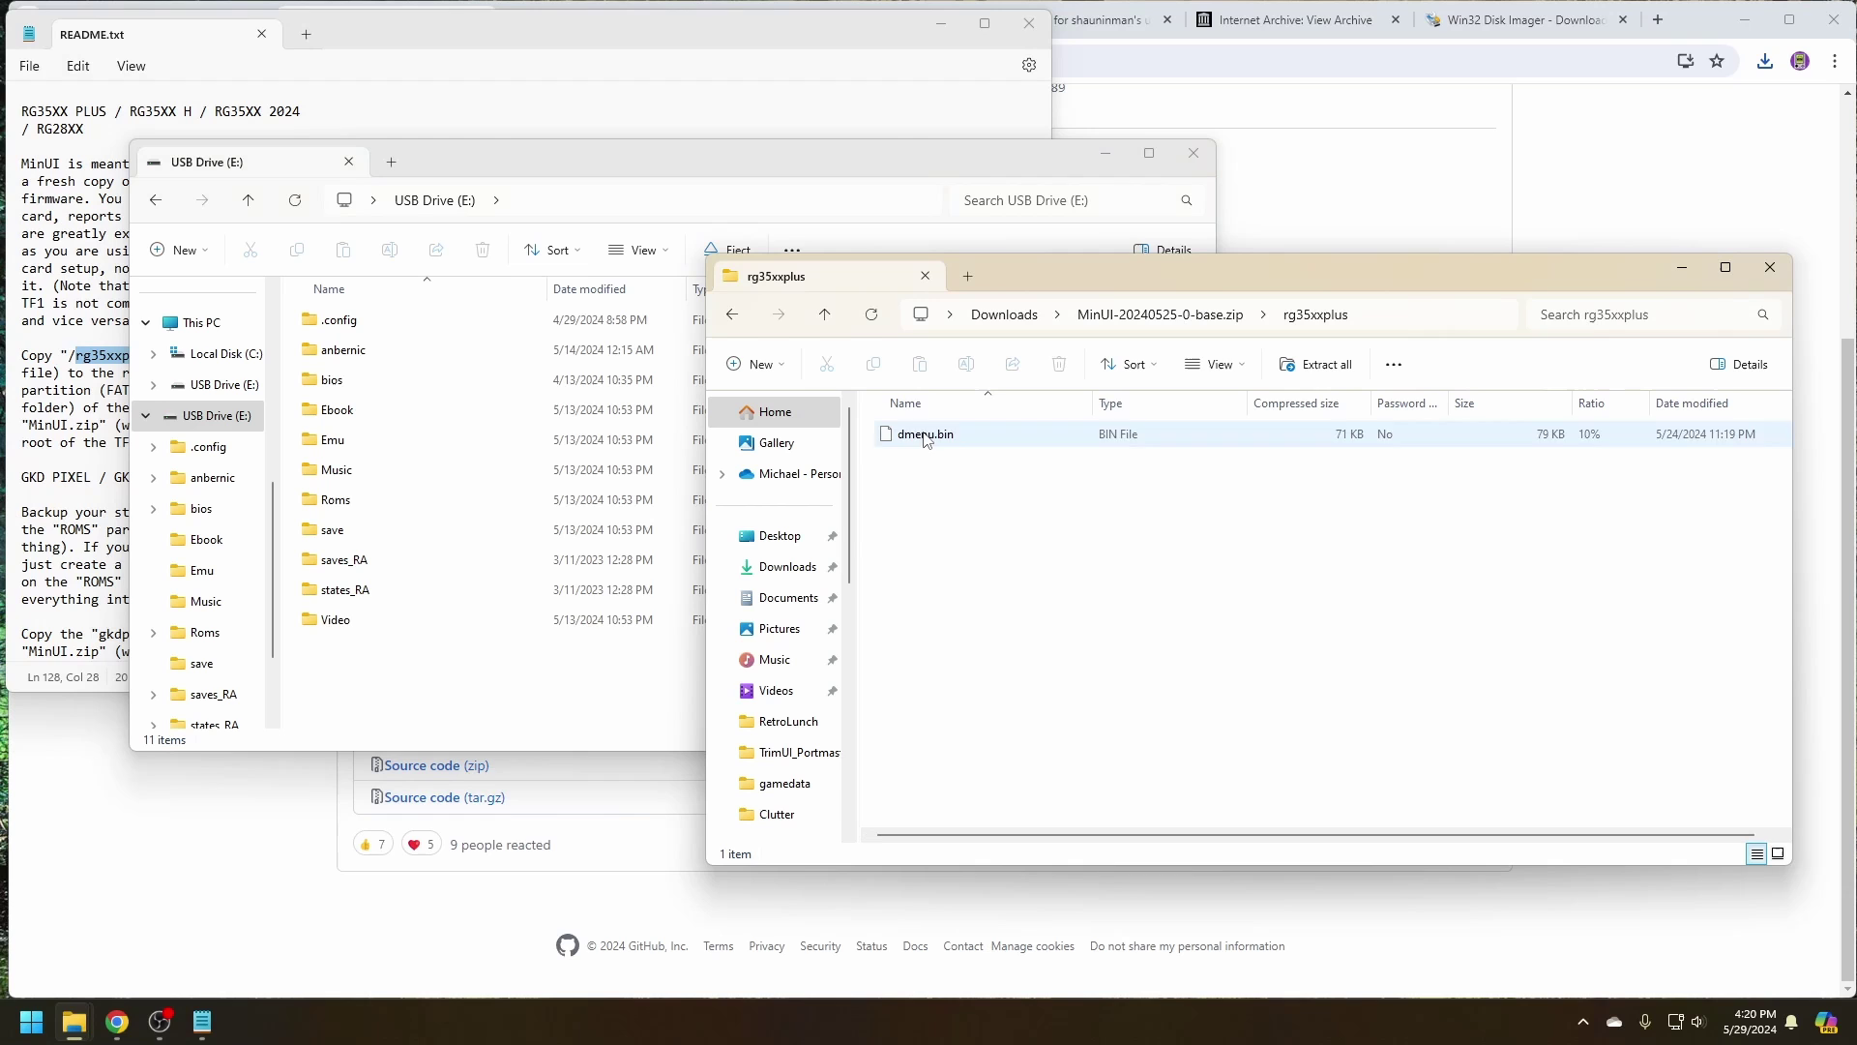
left_click_drag(926, 440, 477, 693)
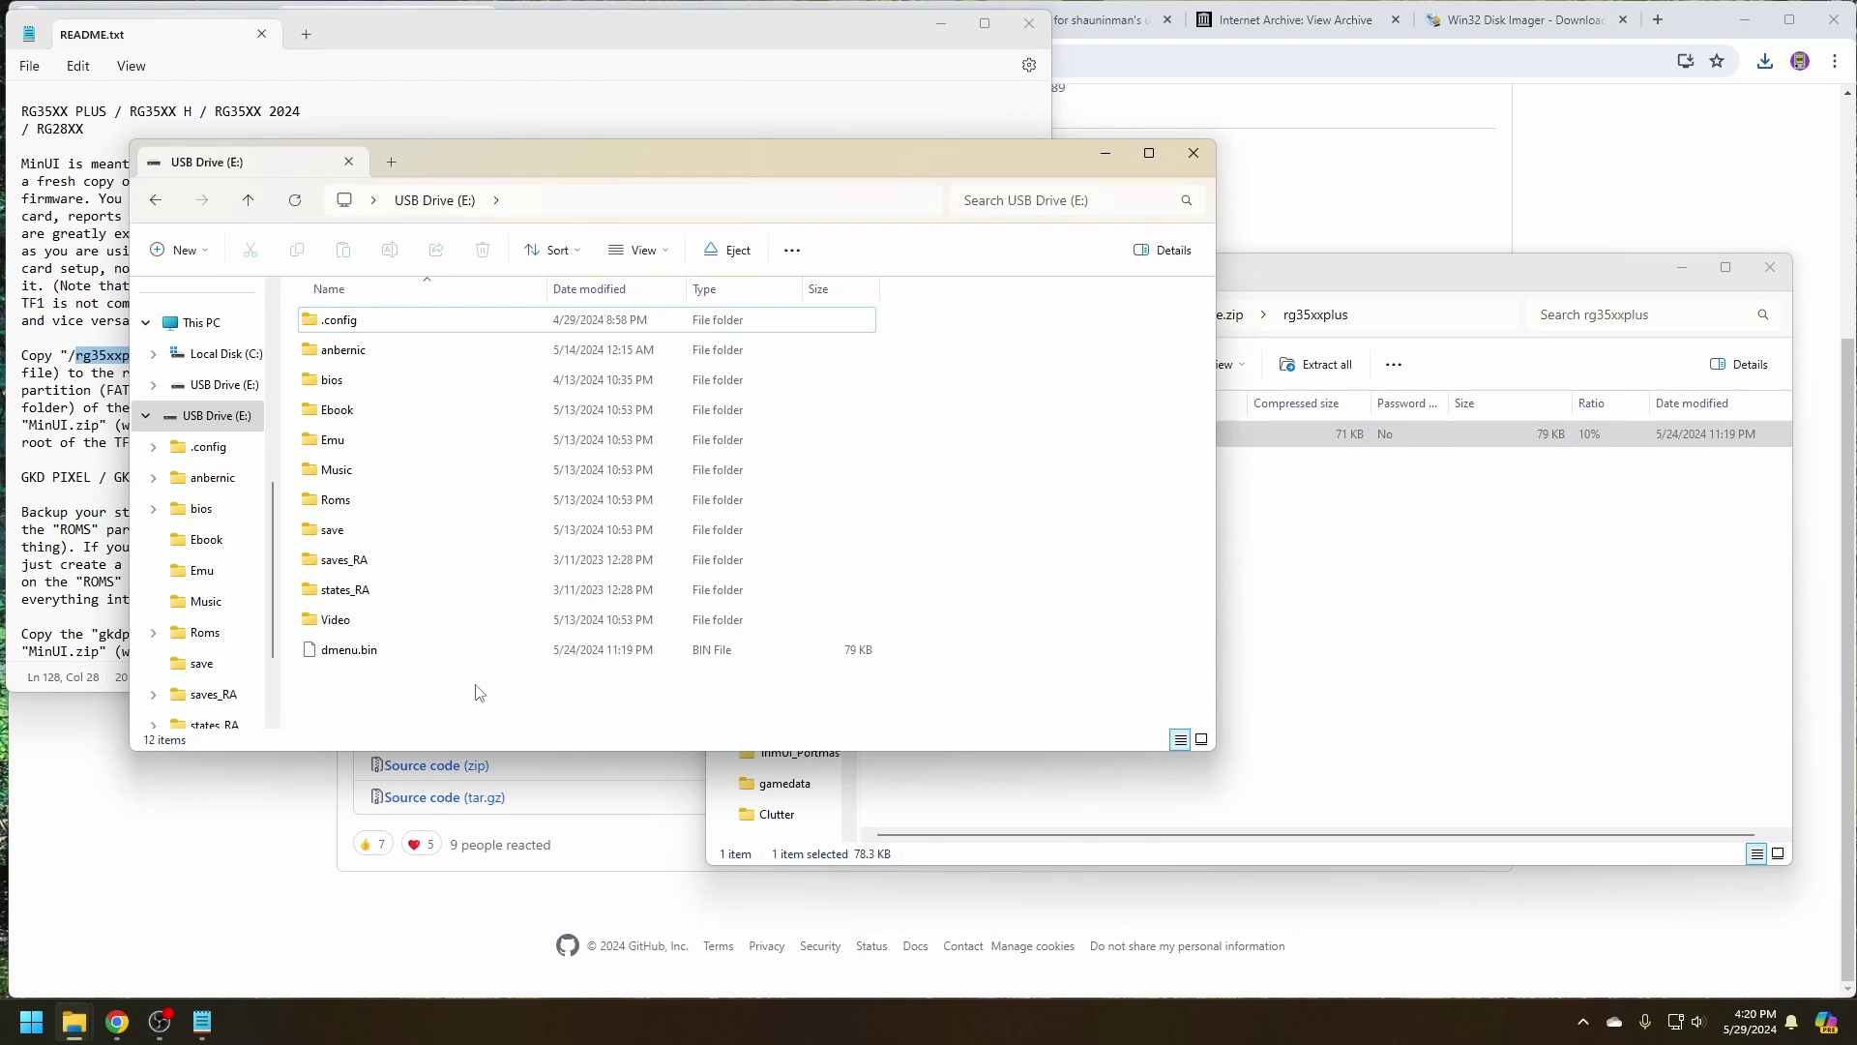
left_click(1412, 610)
left_click(1207, 327)
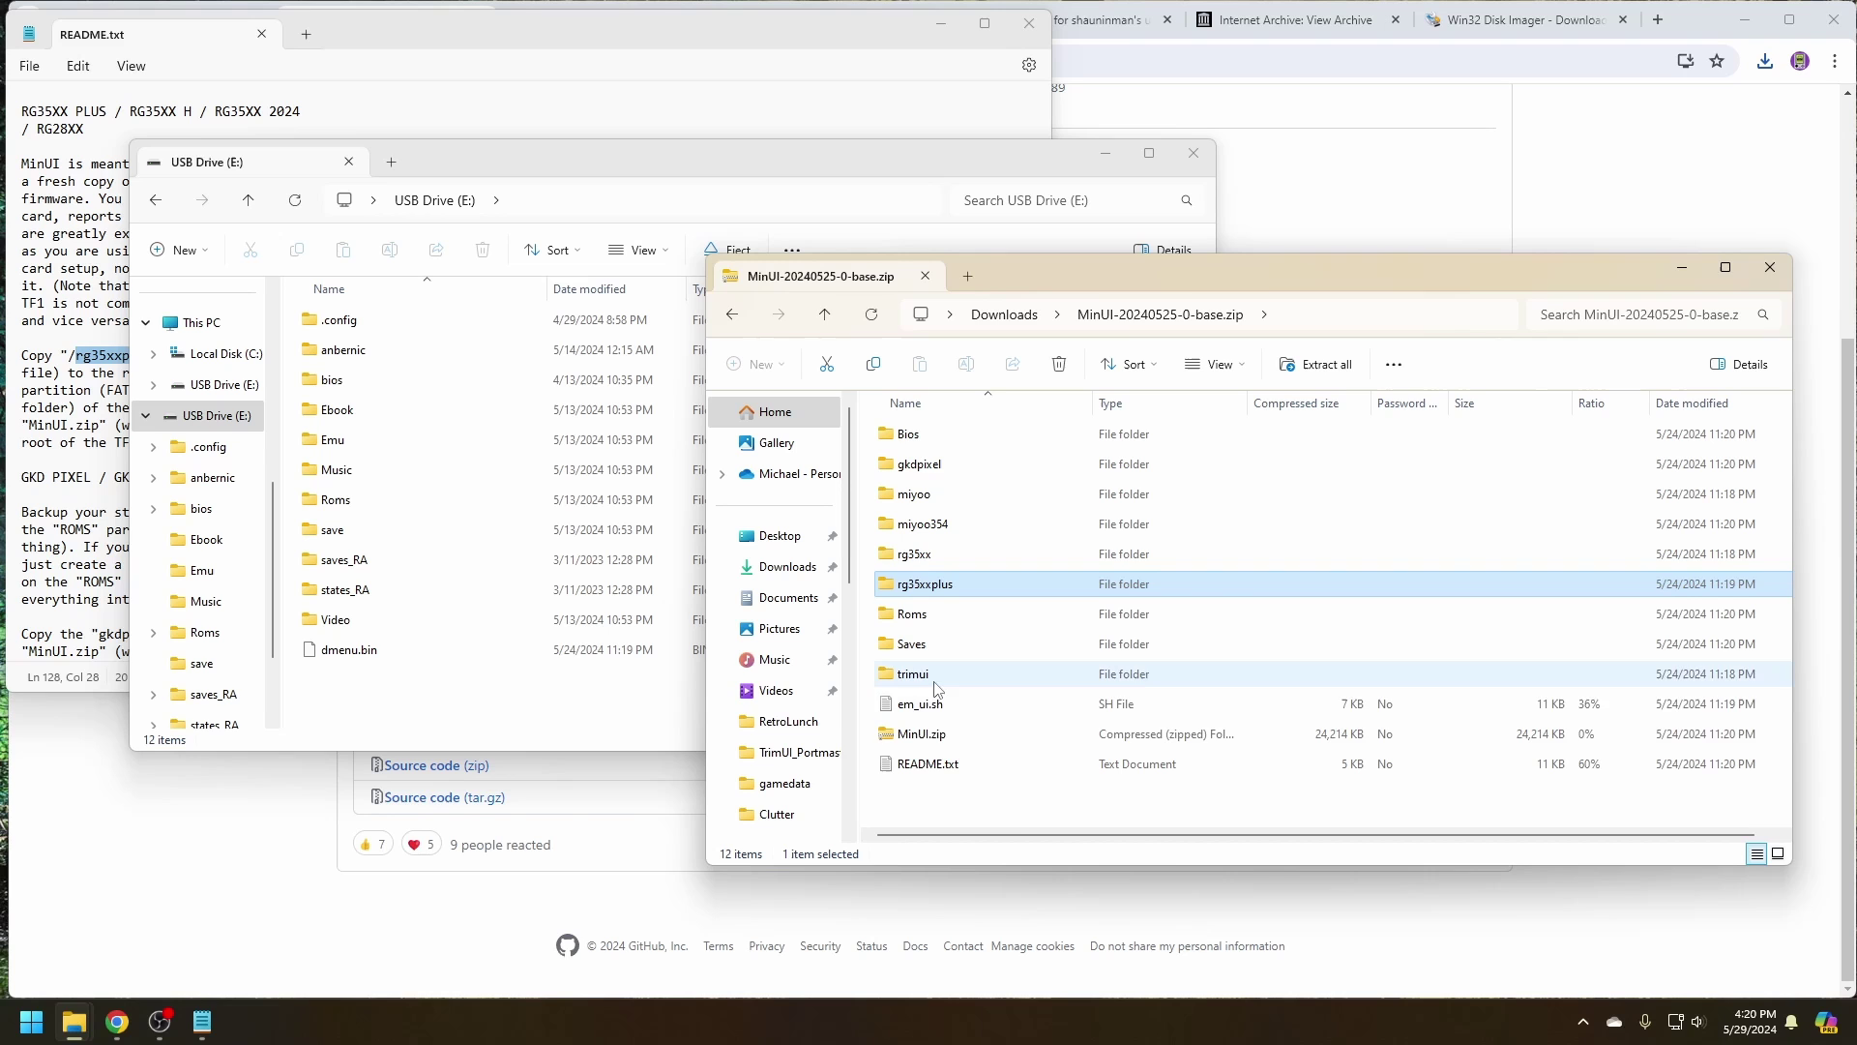
left_click_drag(952, 738, 448, 713)
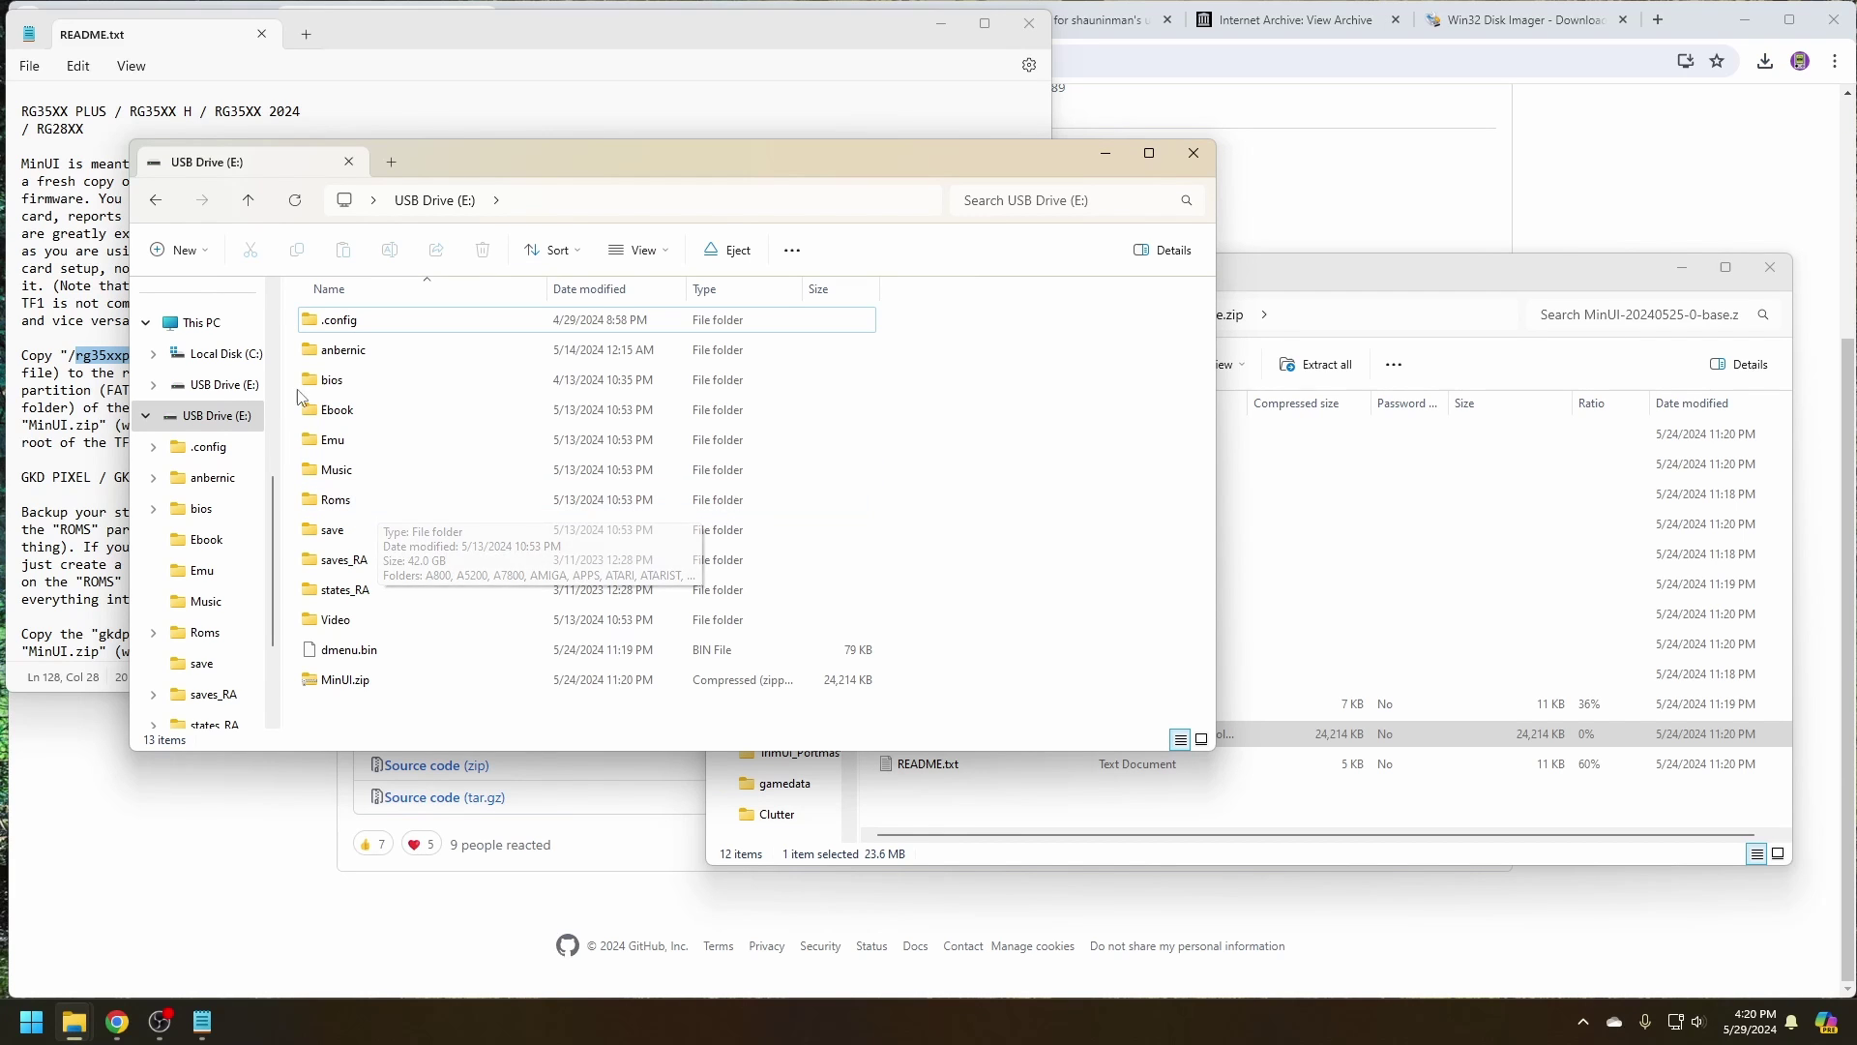
- Rename the drive's bios folder to bios2 and its Roms folder to Roms2
right_click(336, 385)
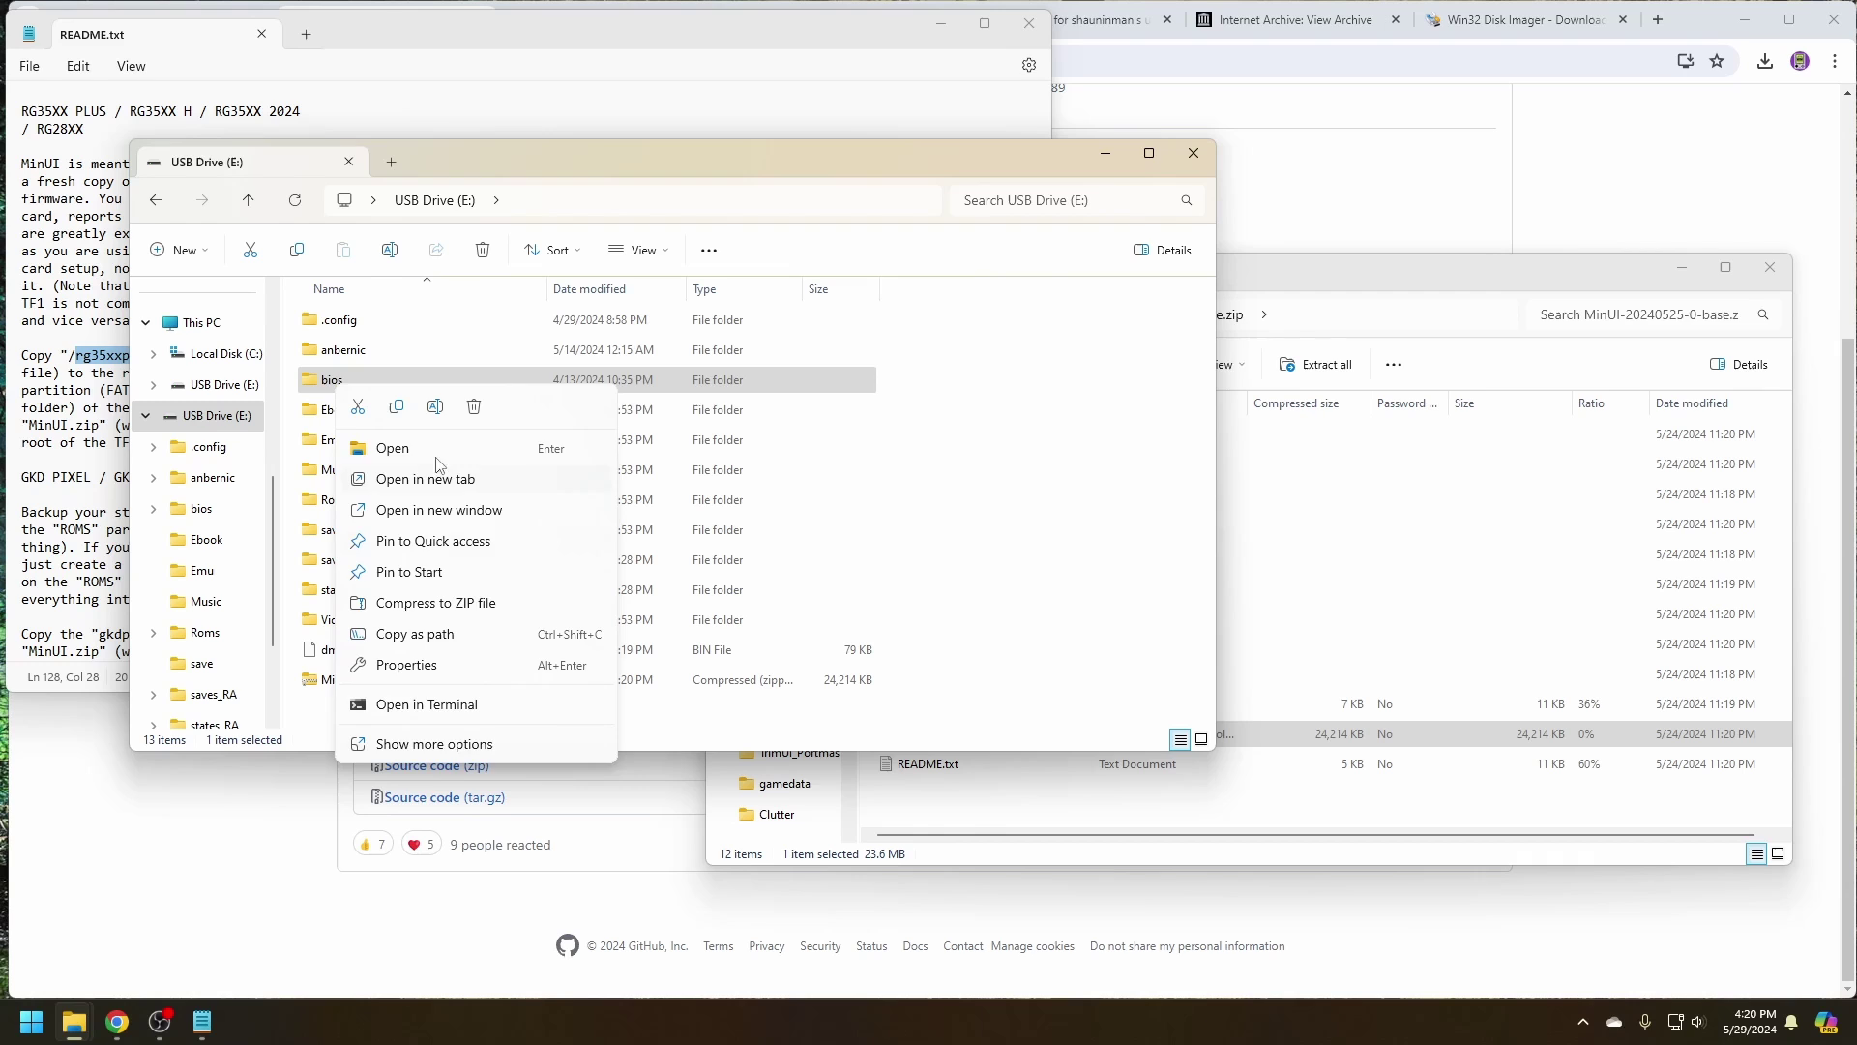
left_click(435, 407)
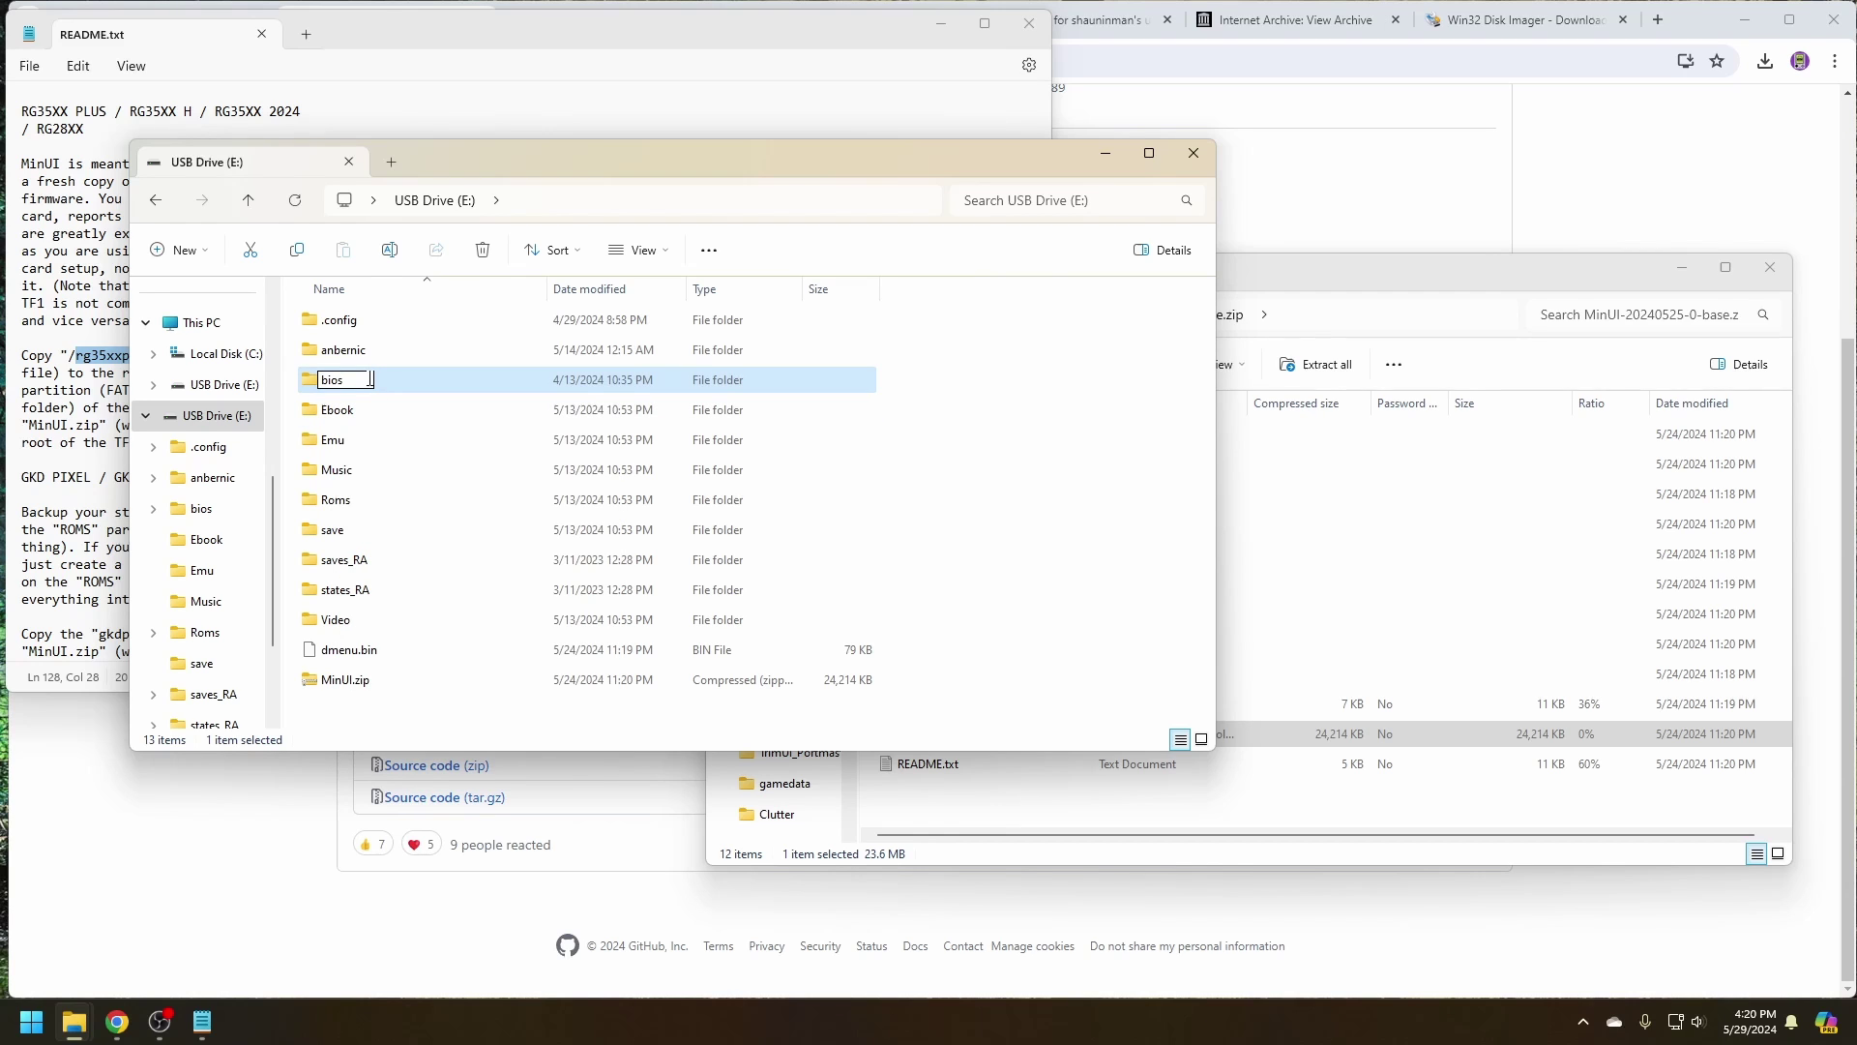
key("Return")
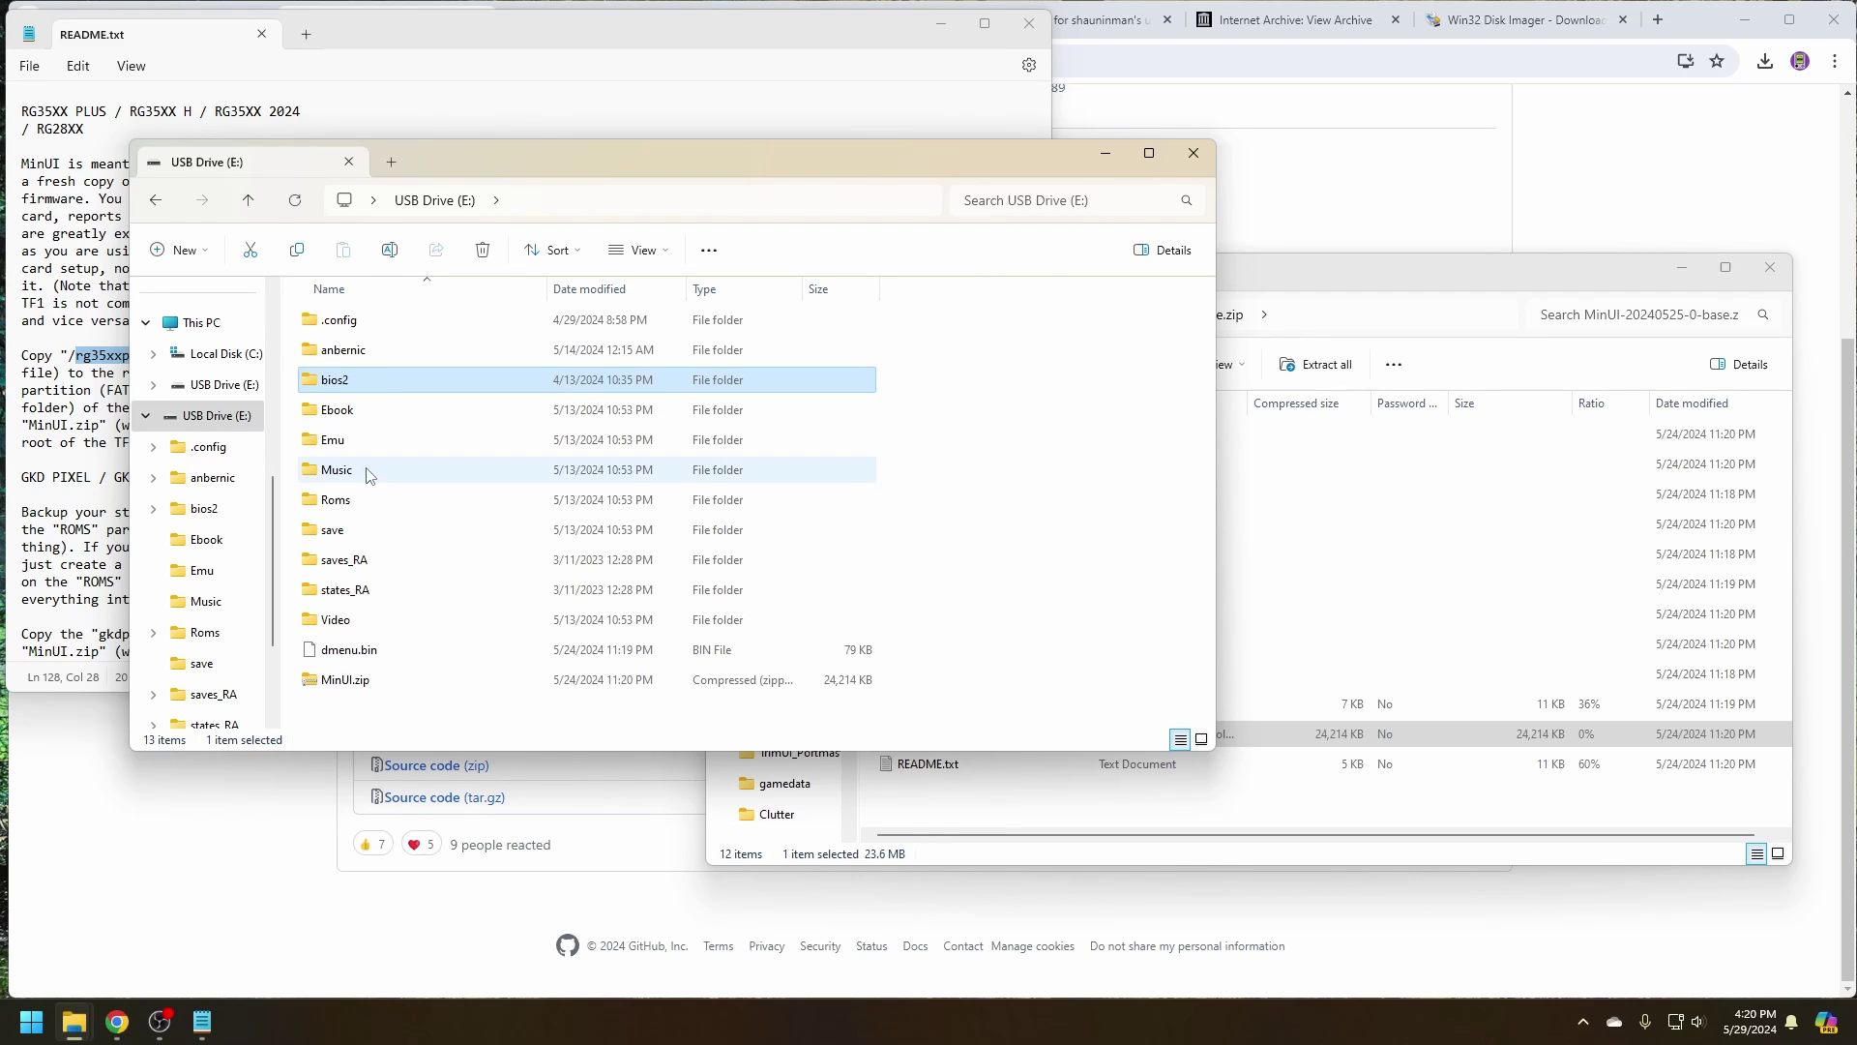
right_click(354, 500)
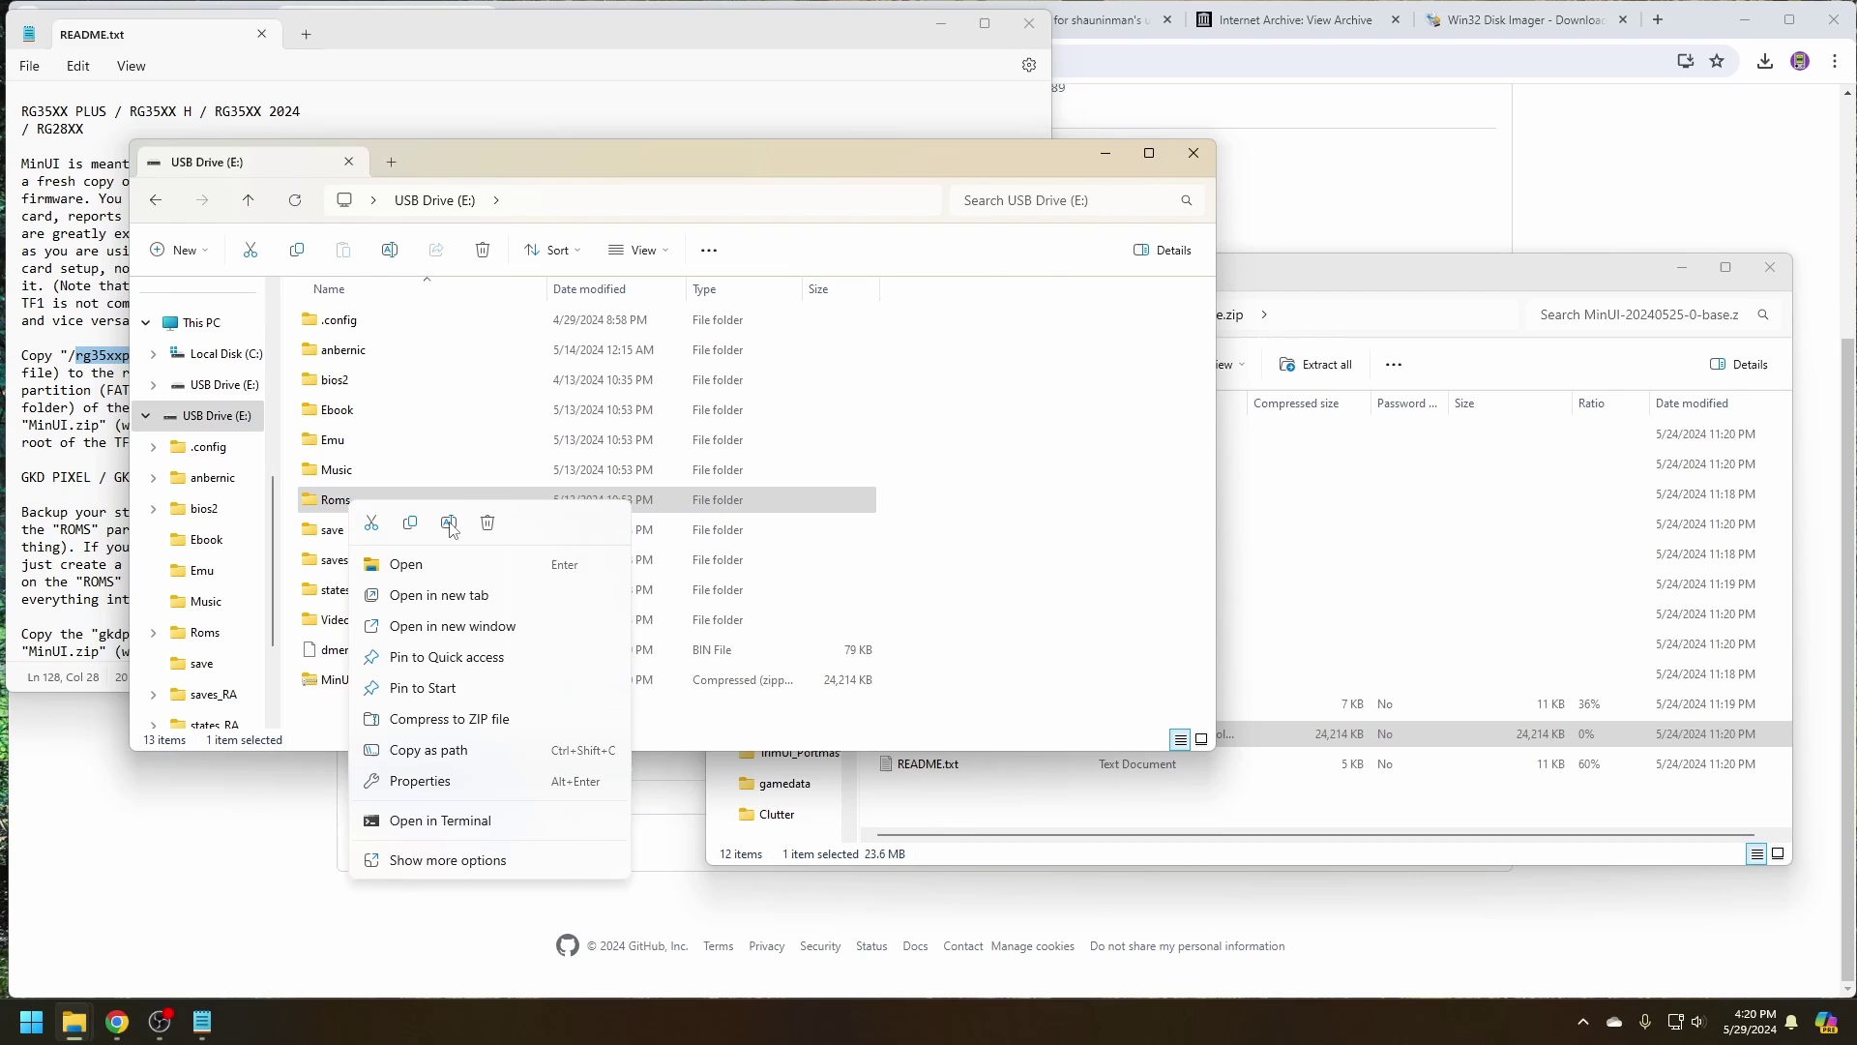
left_click(449, 524)
key("Return")
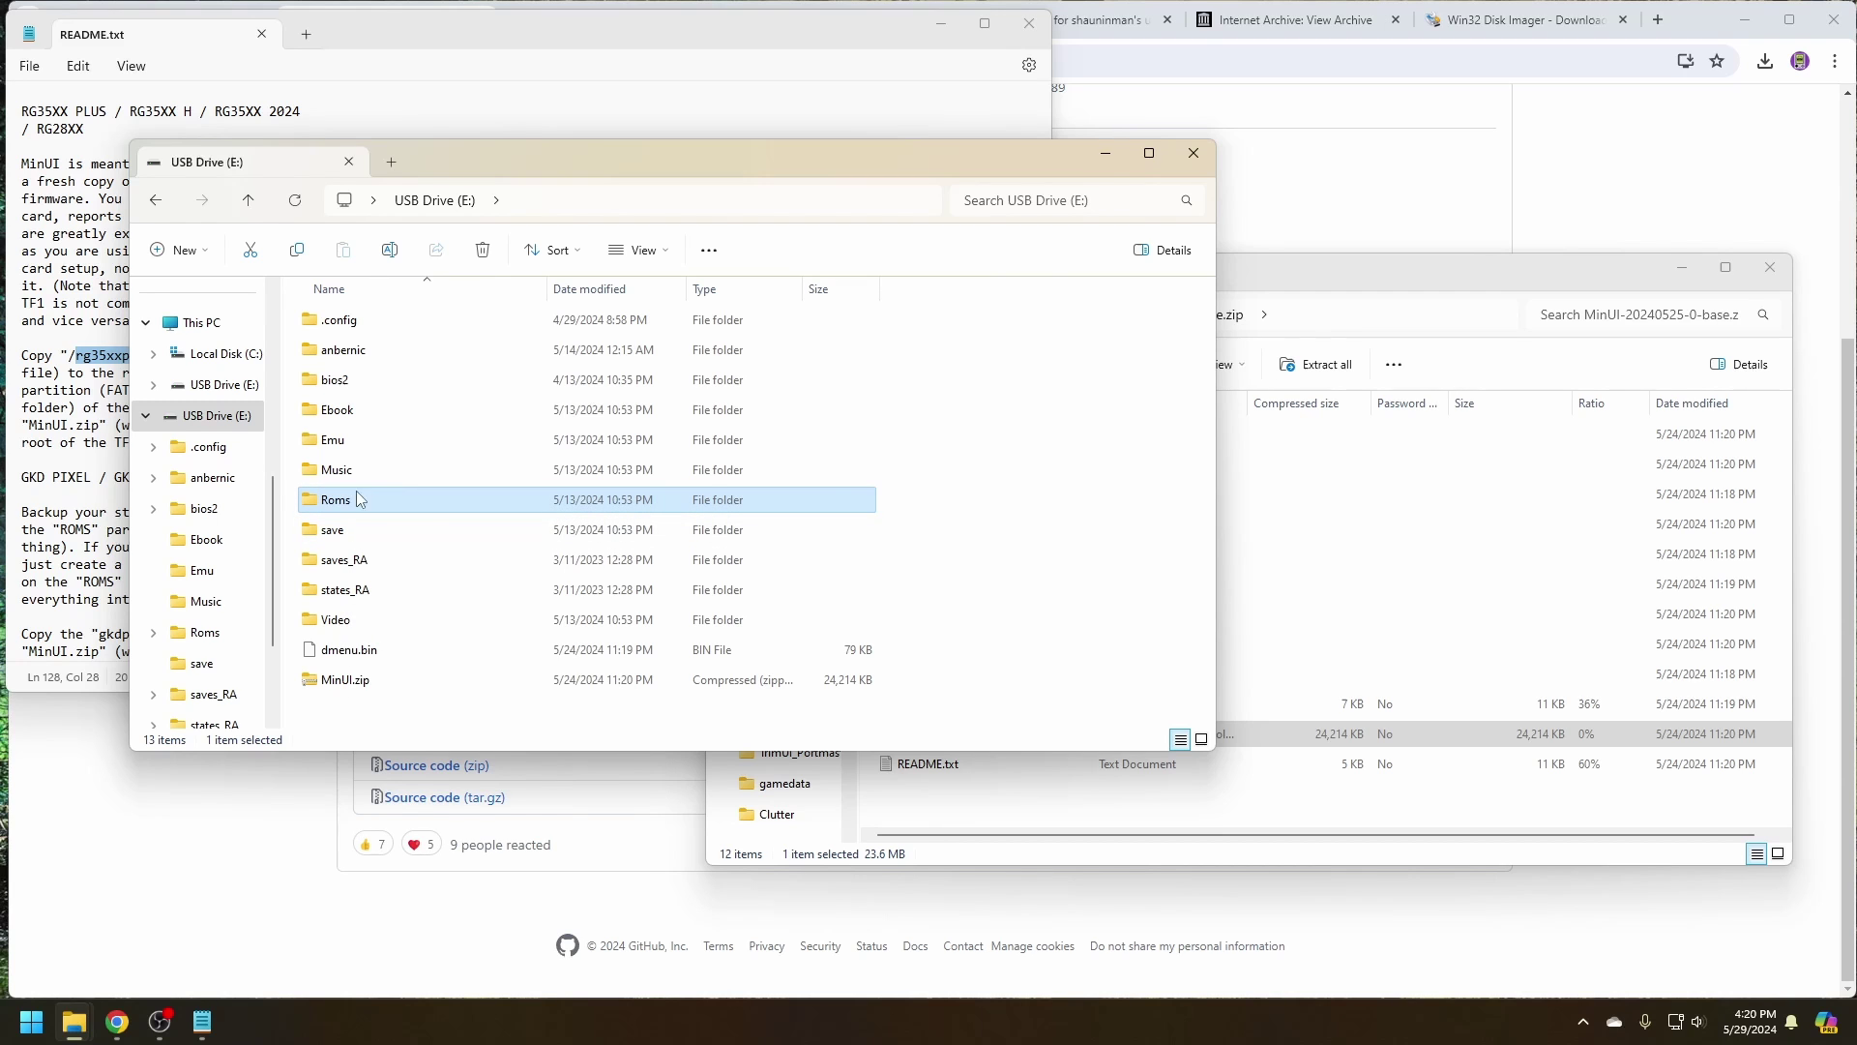
right_click(331, 512)
left_click(427, 529)
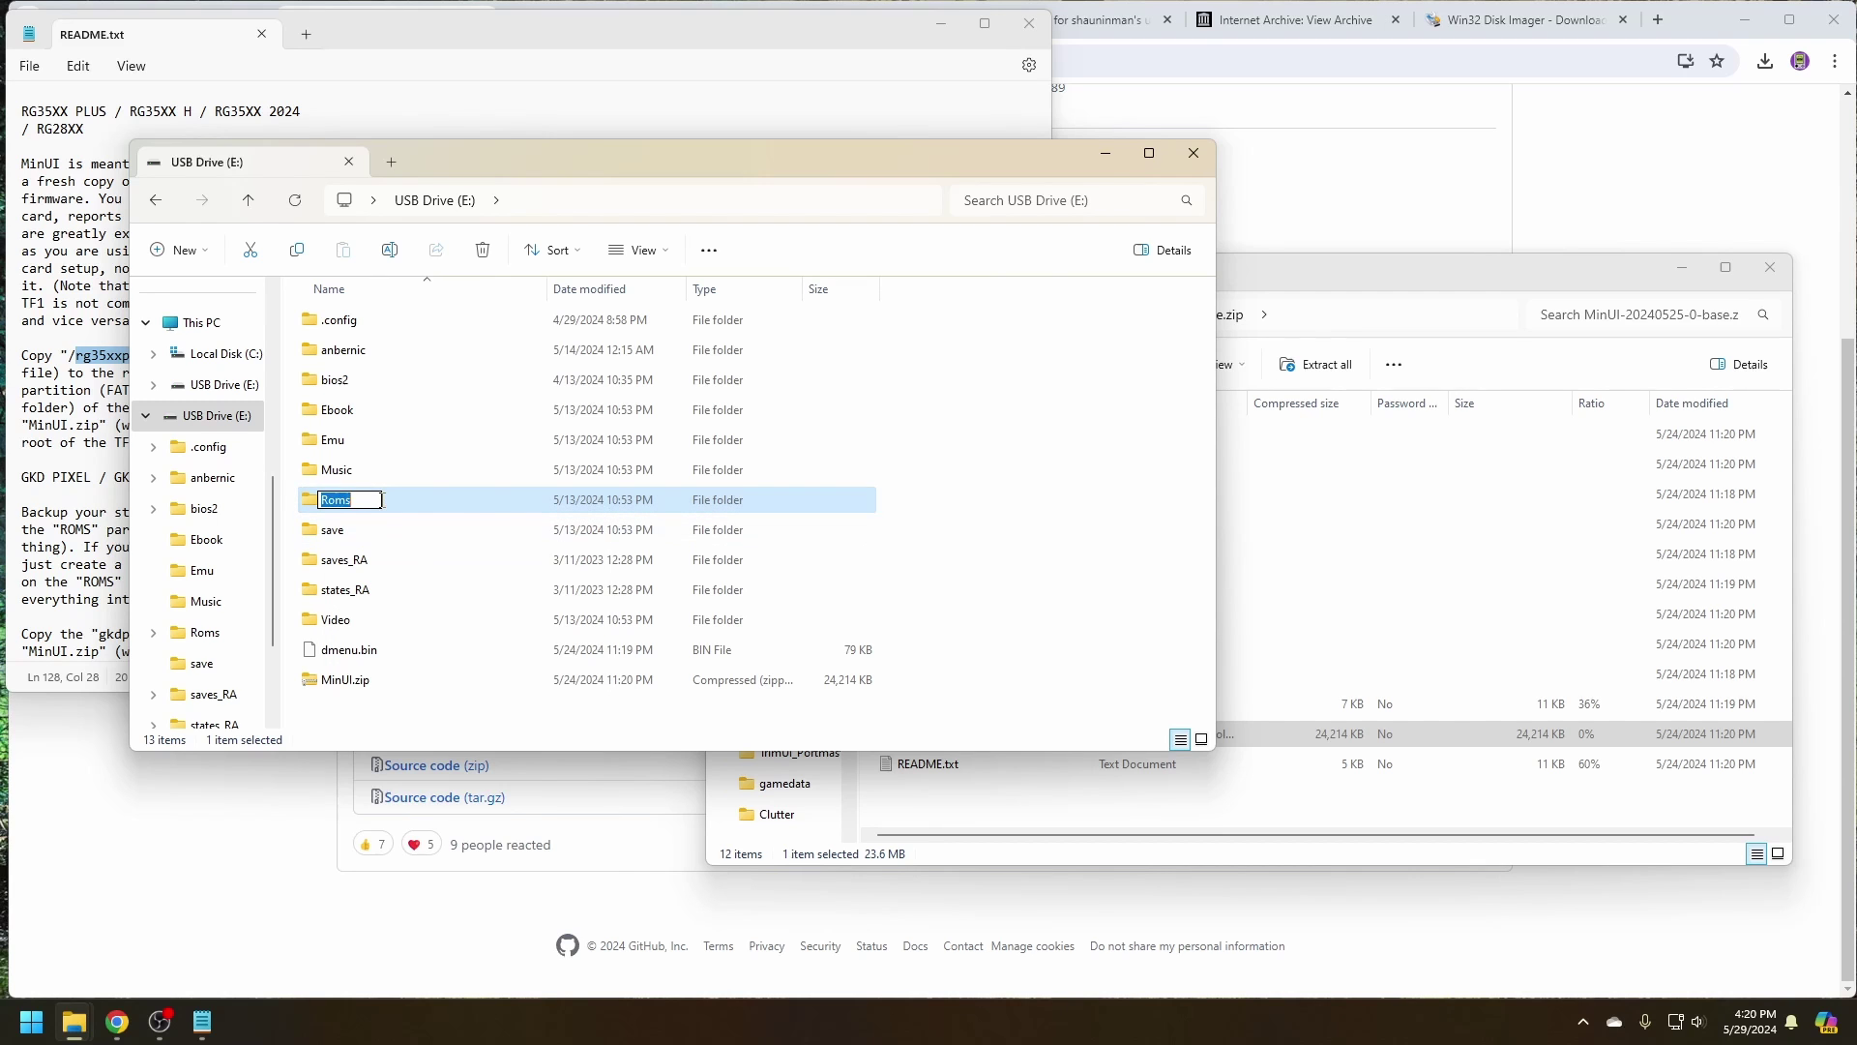
key("Return")
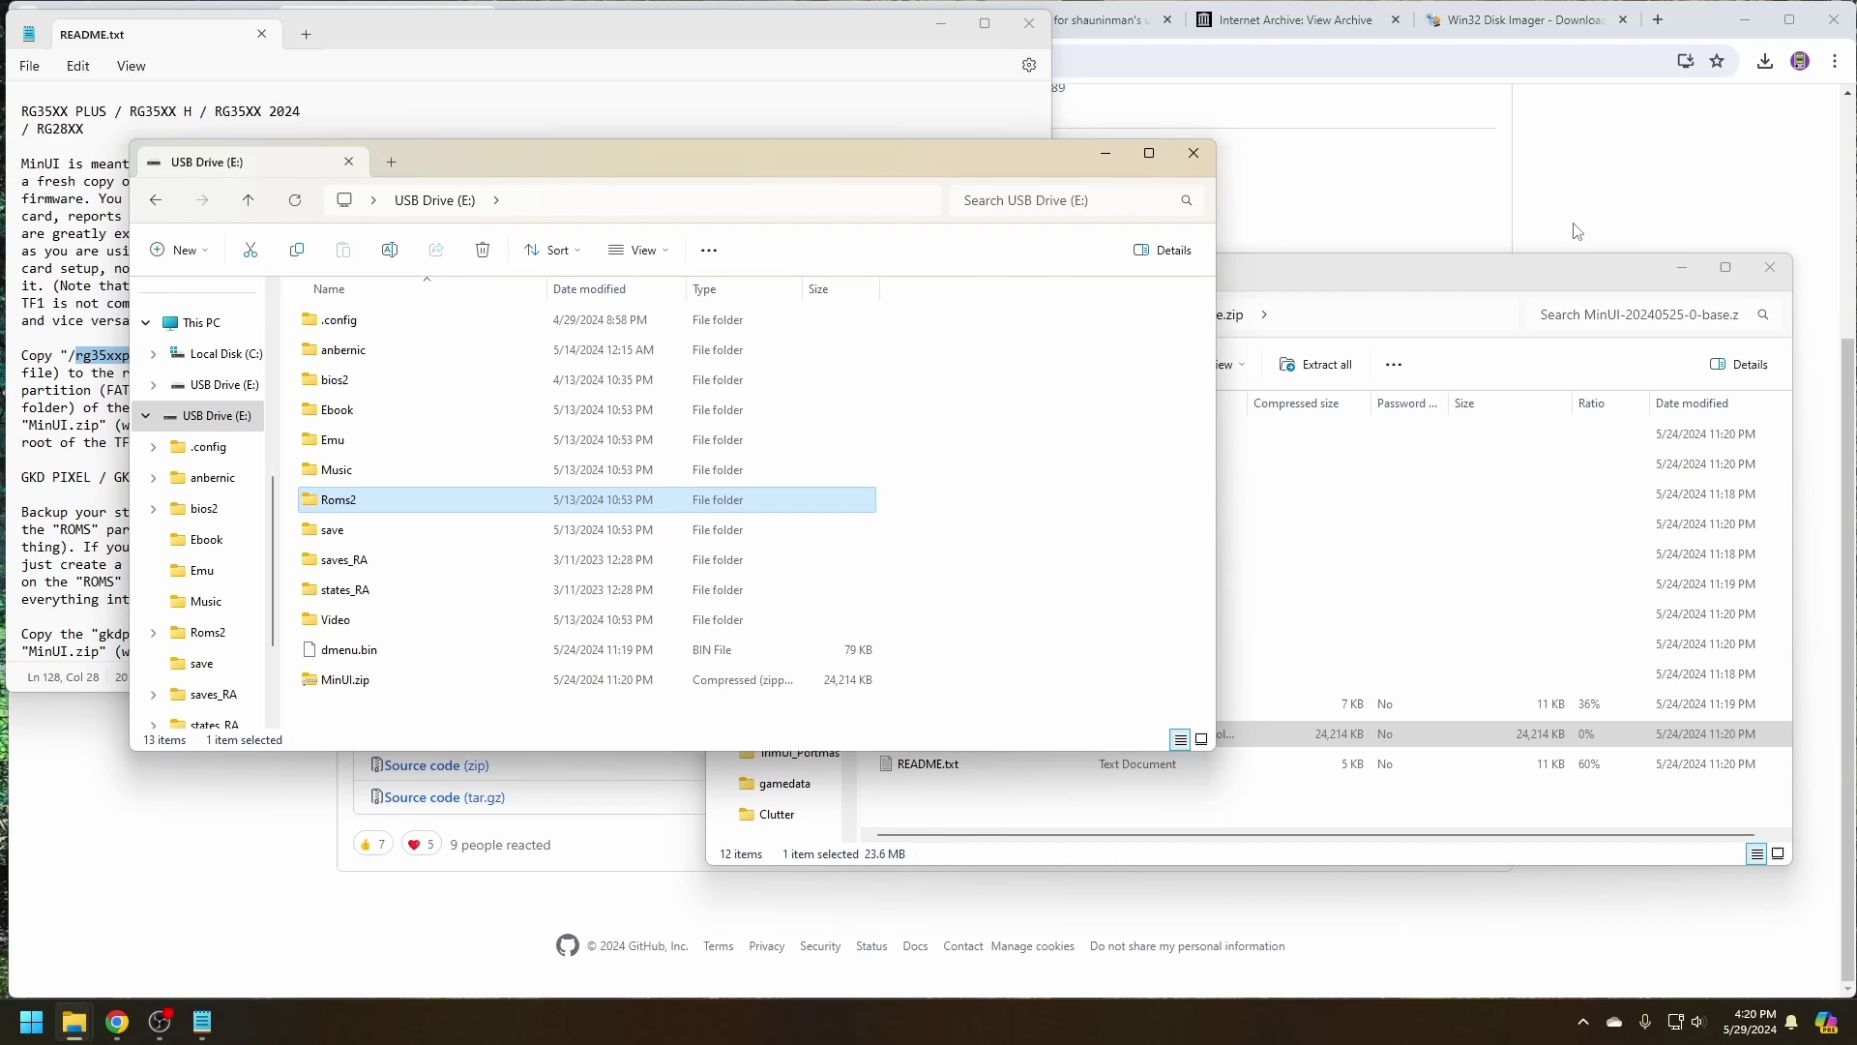
- Copy the zip's Bios and Roms folders onto USB Drive (E:)
left_click(1506, 301)
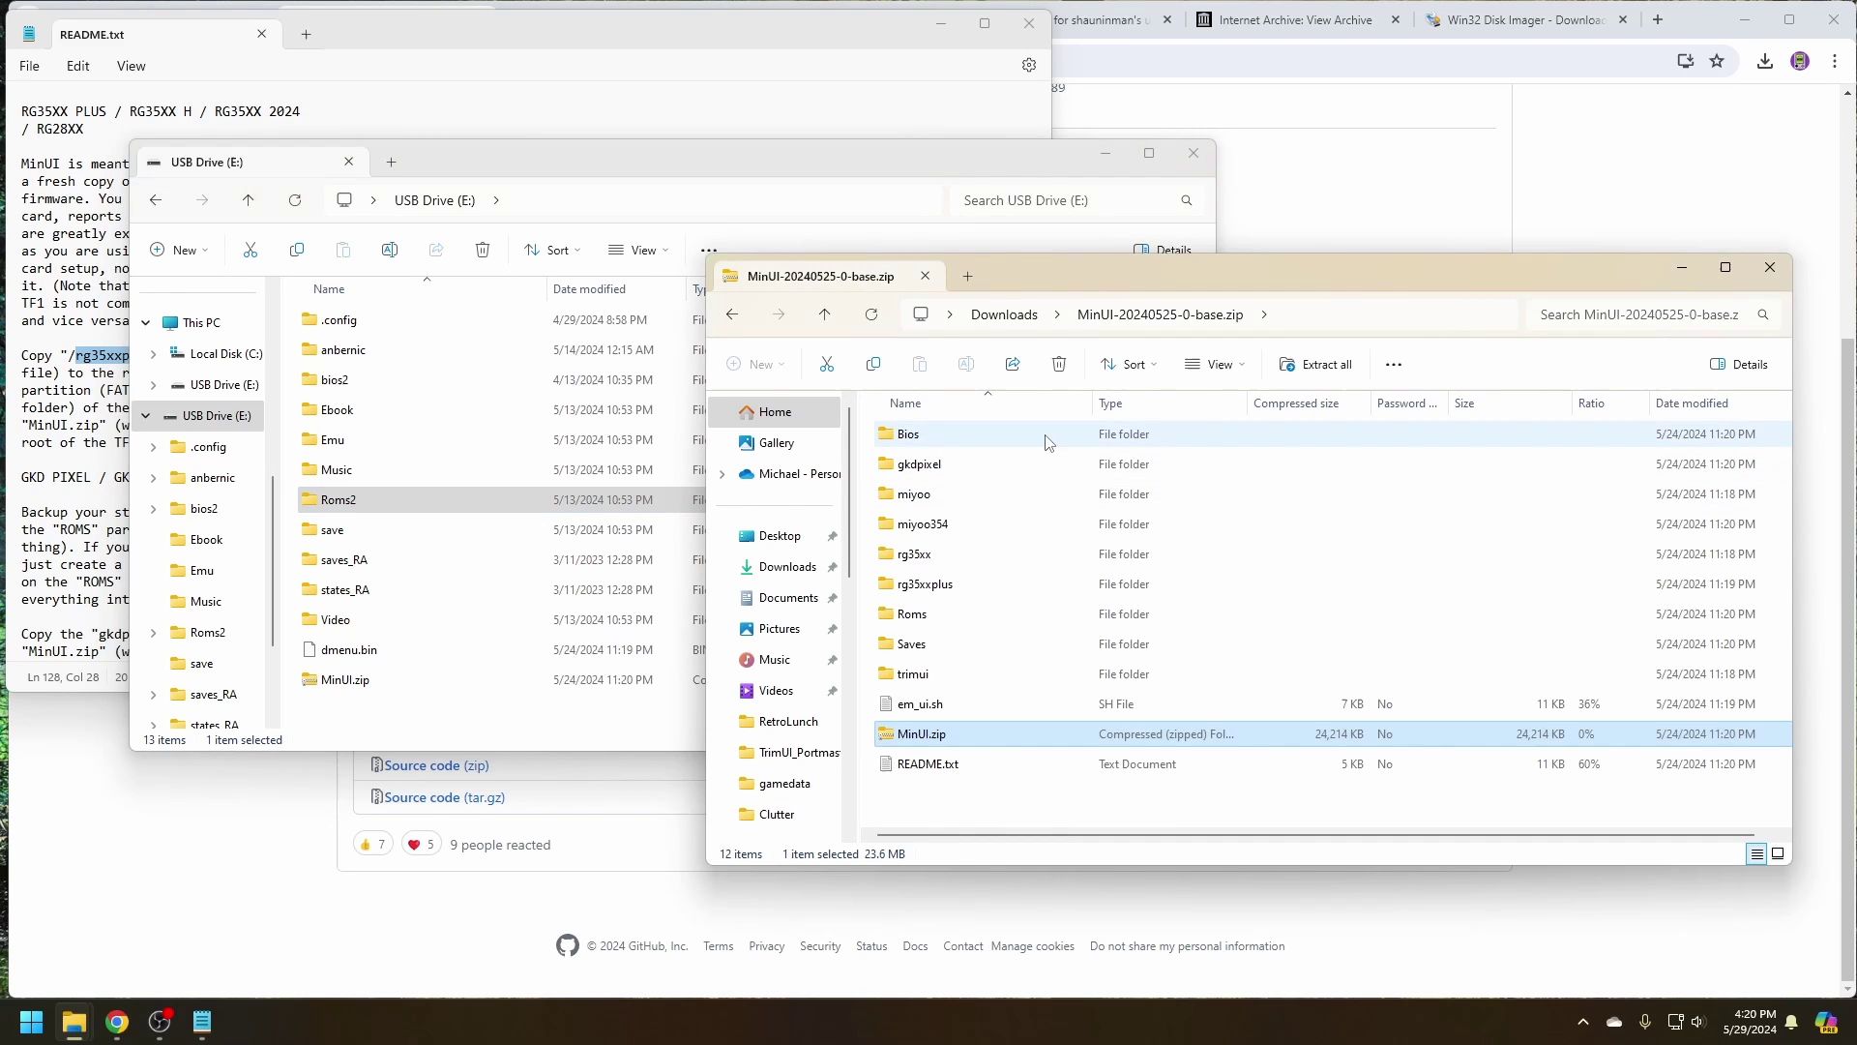
left_click(1200, 435)
left_click(1151, 613, "ctrl")
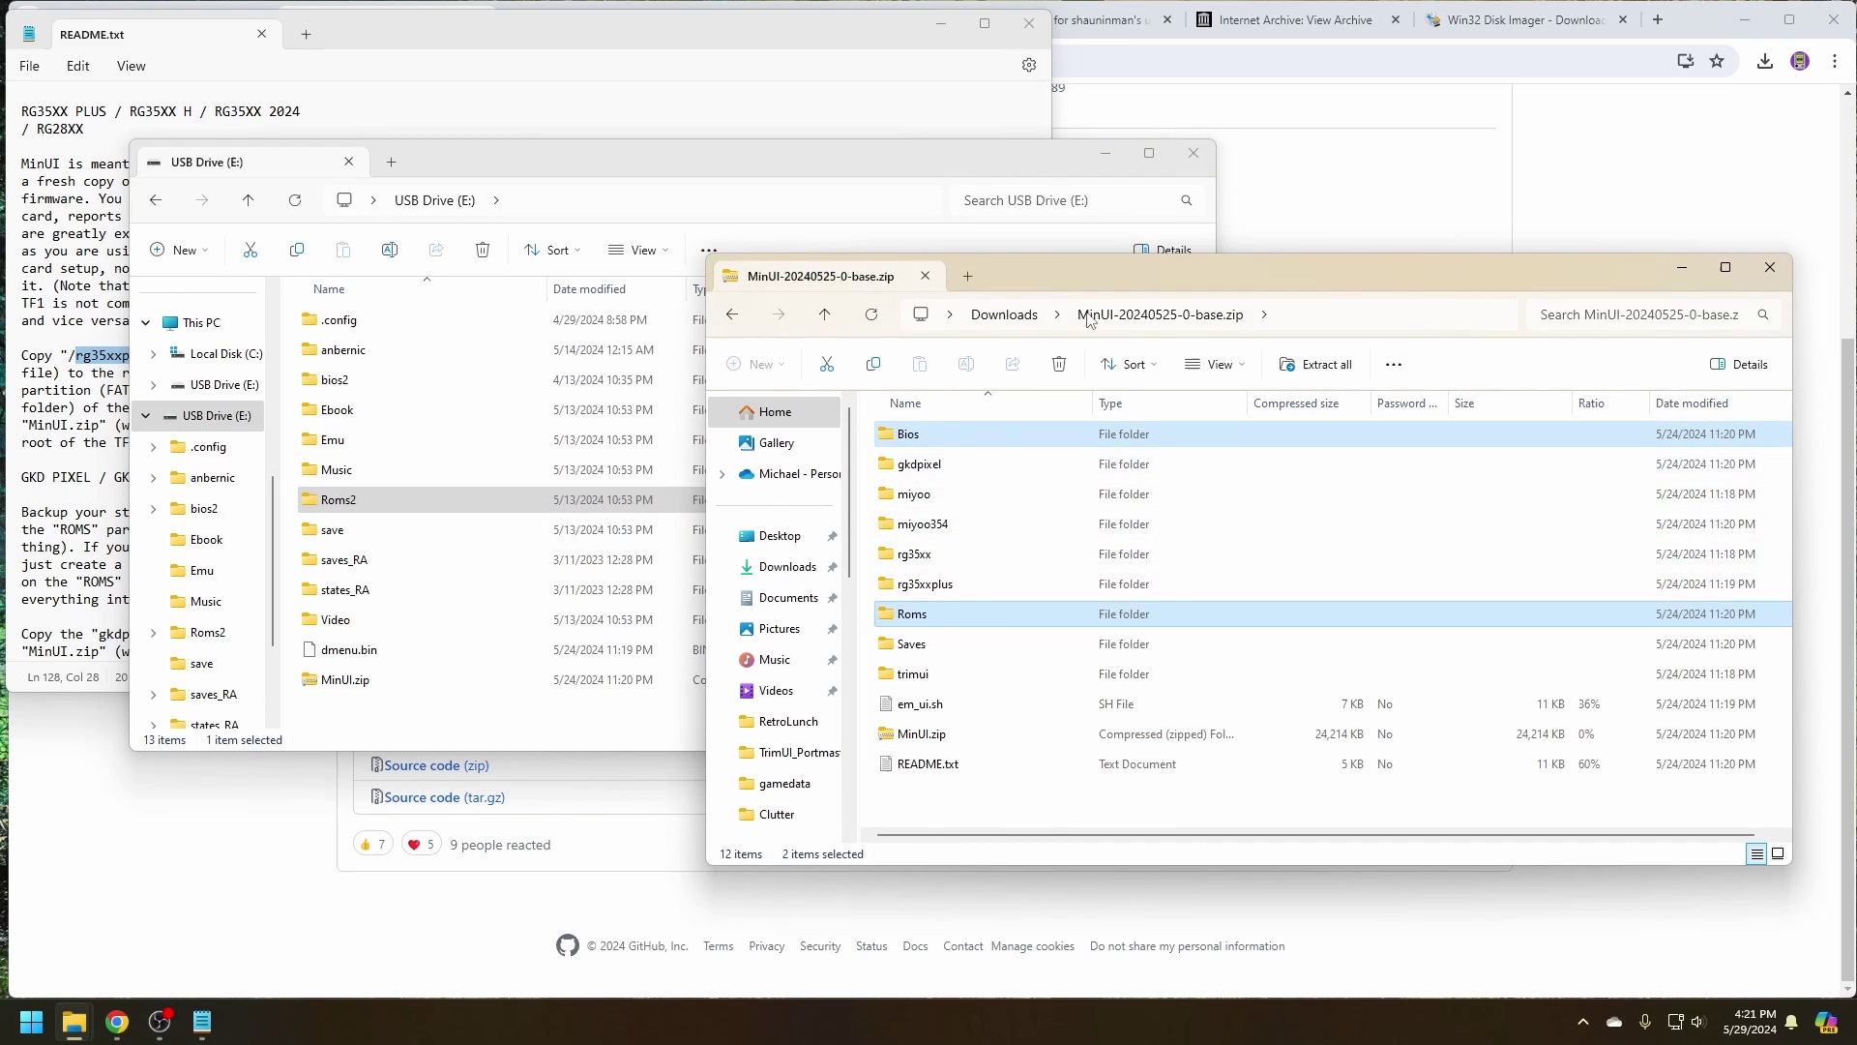
left_click_drag(1108, 286, 1414, 244)
left_click_drag(1256, 397, 480, 737)
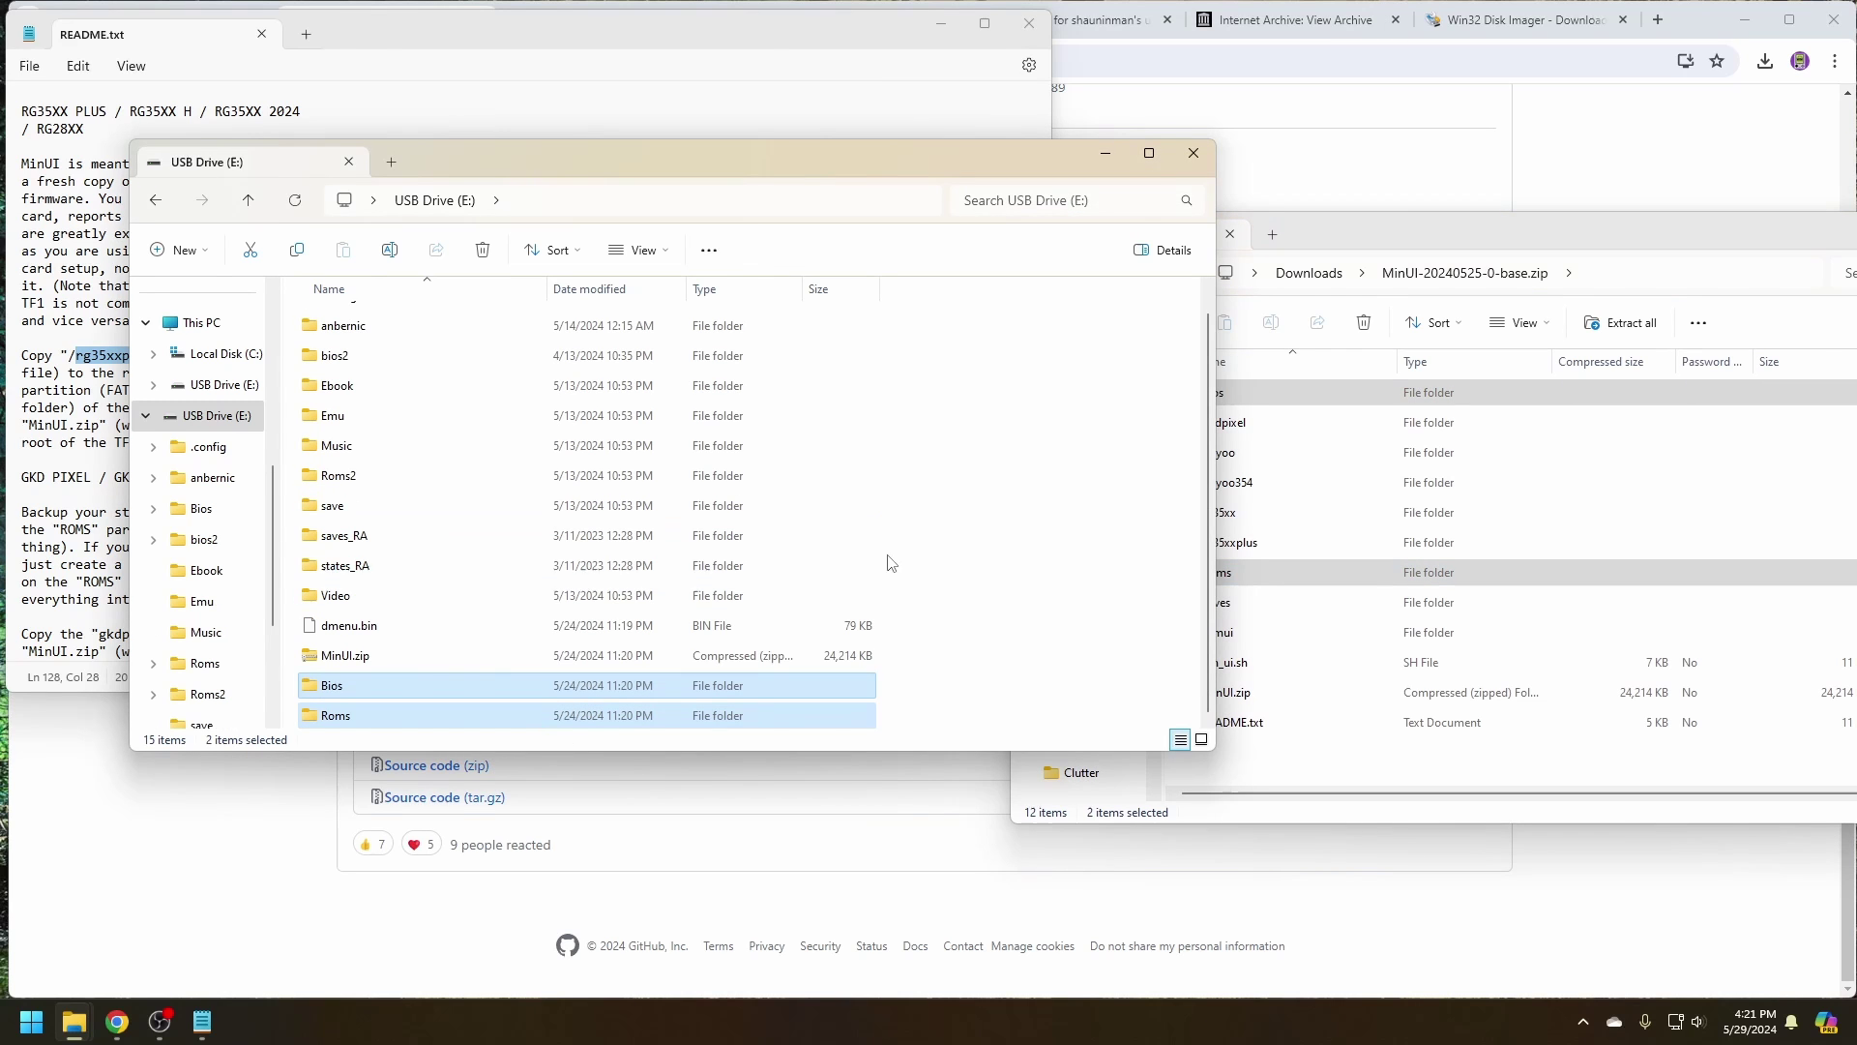
- Open the copied Roms folder and check its seven console folders, from GB to MD
double_click(380, 717)
left_click_drag(576, 624, 290, 282)
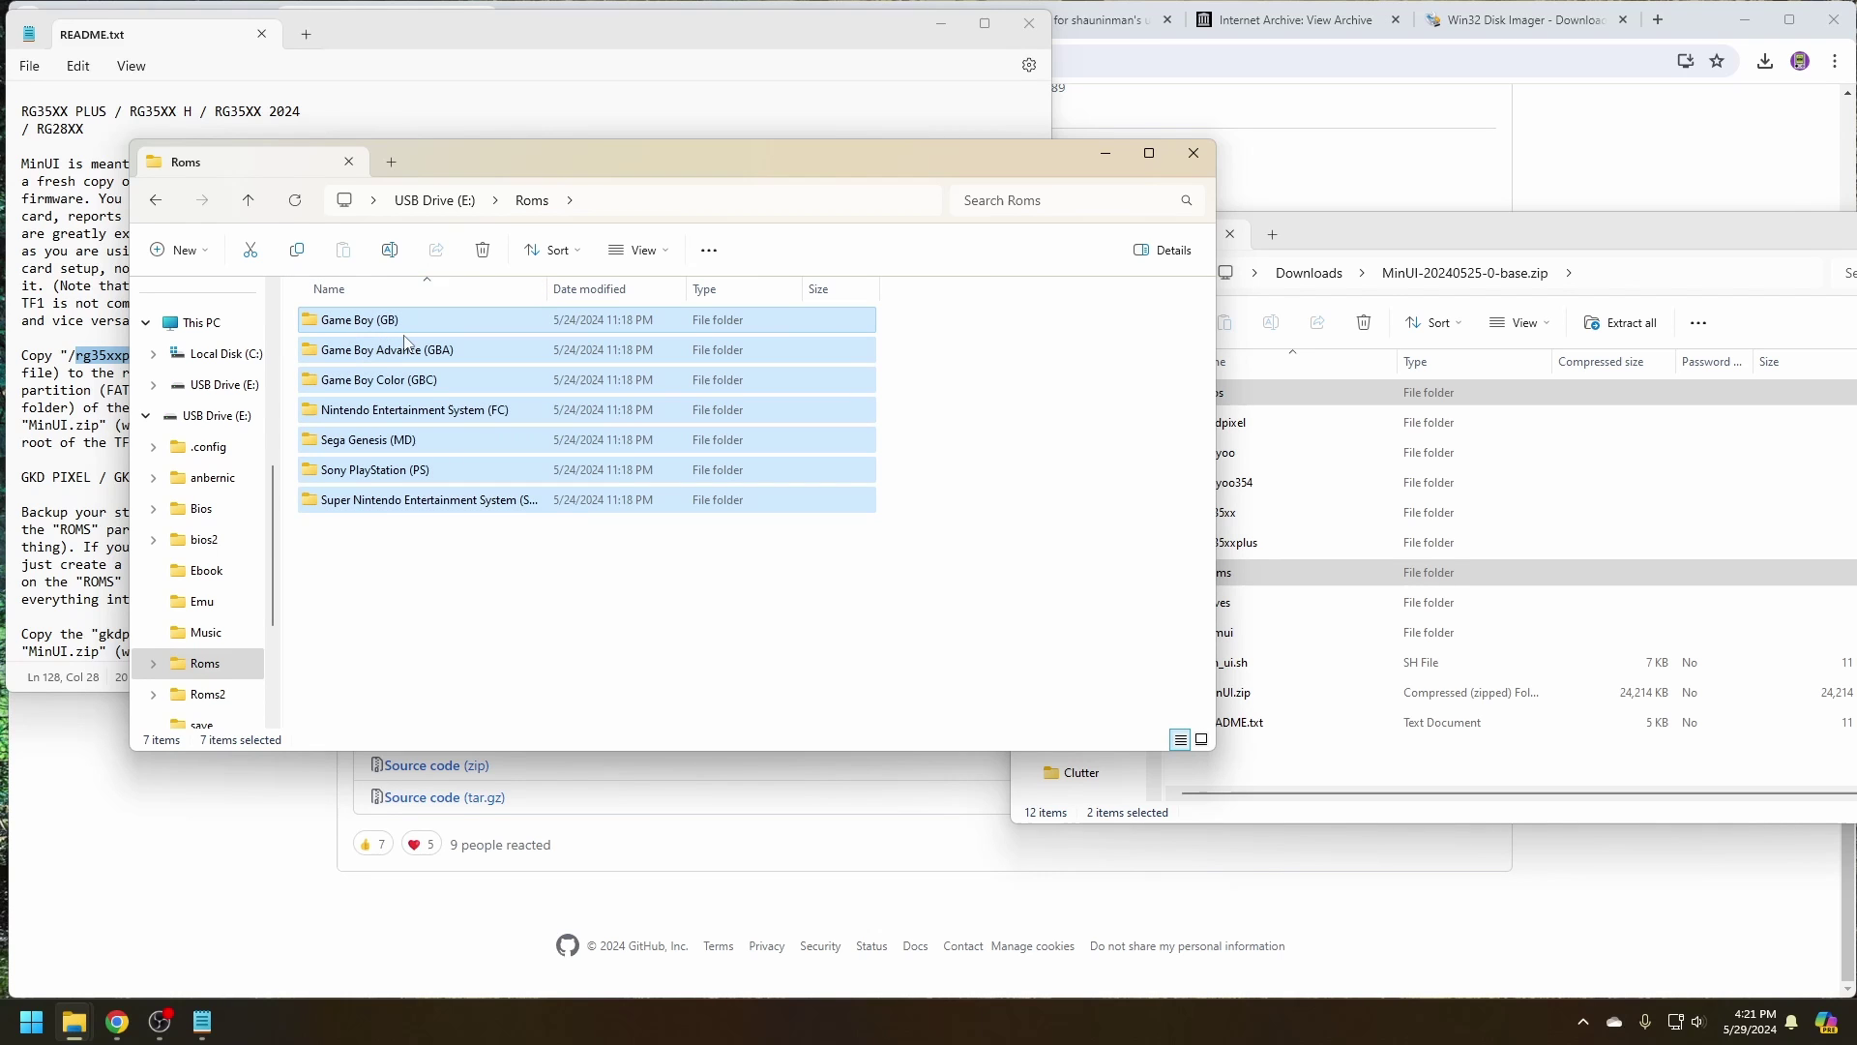
left_click(477, 574)
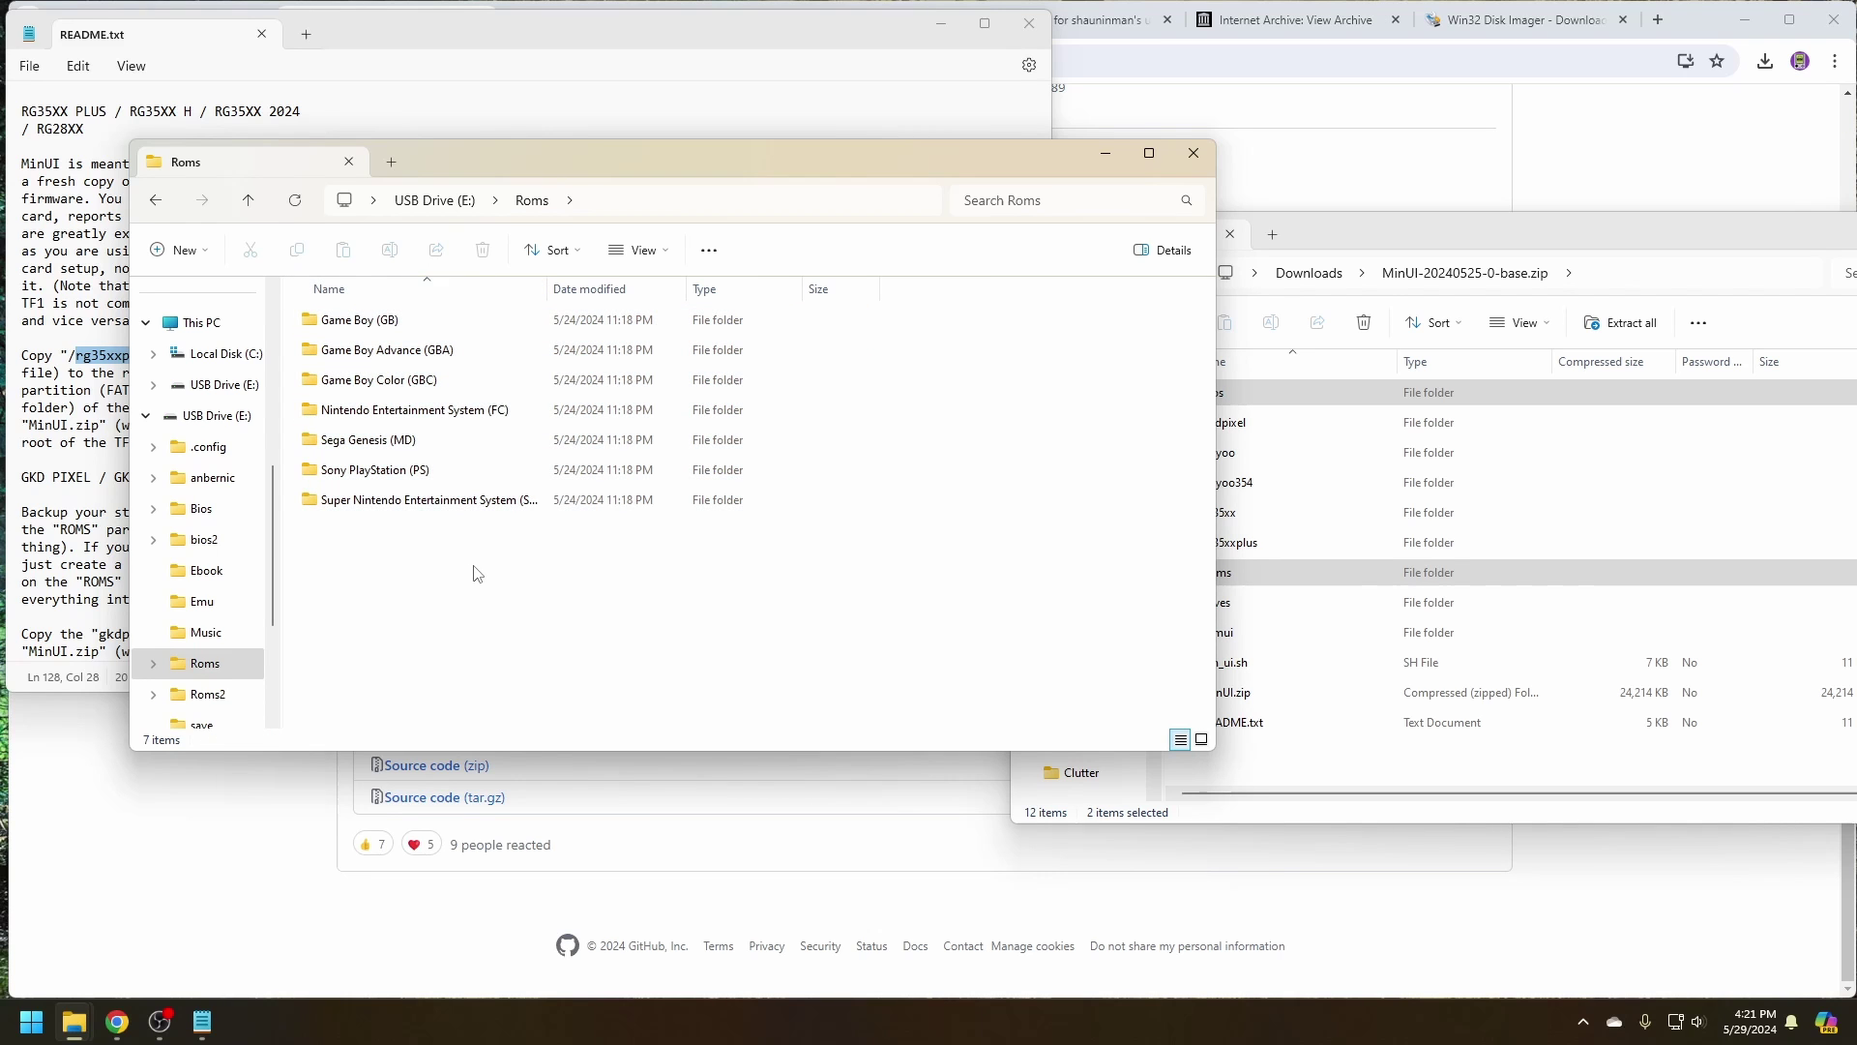
- Move the 403 Game Boy ROMs from Roms2\GB, minus Imgs, into Roms' Game Boy (GB) folder
left_click(434, 200)
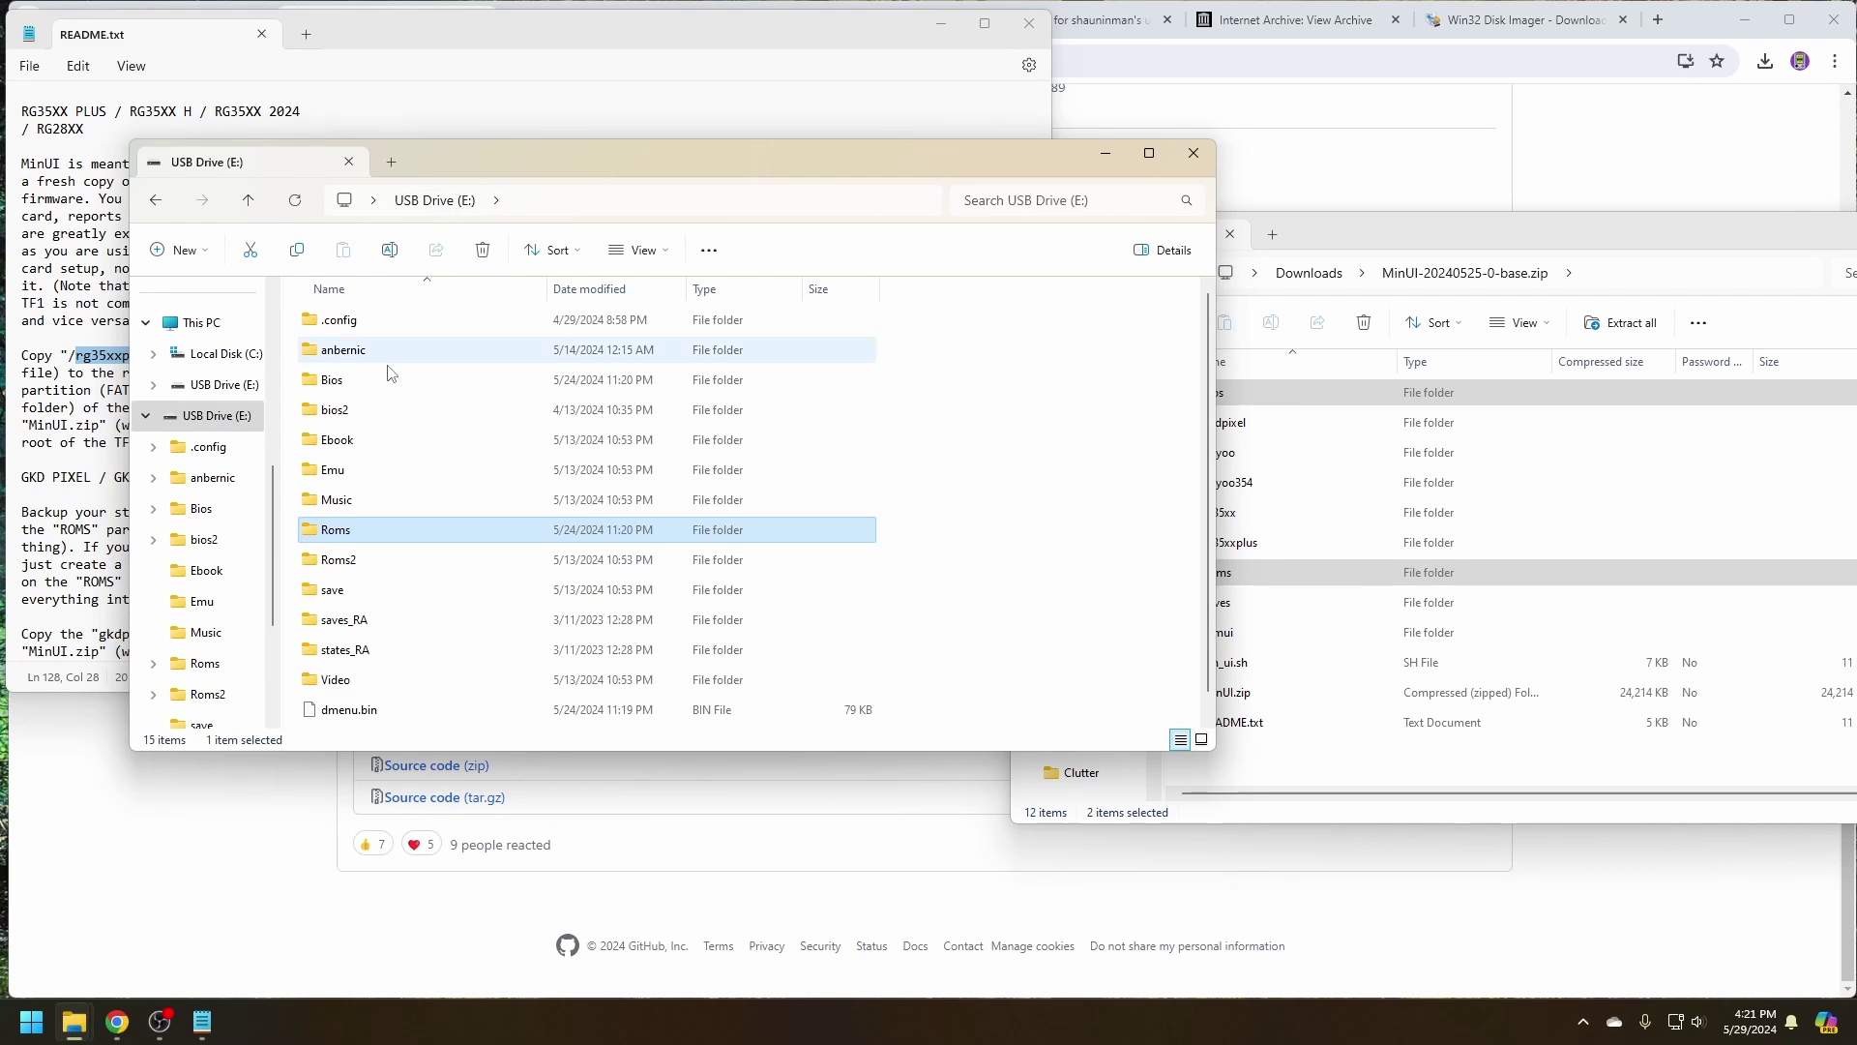
double_click(354, 559)
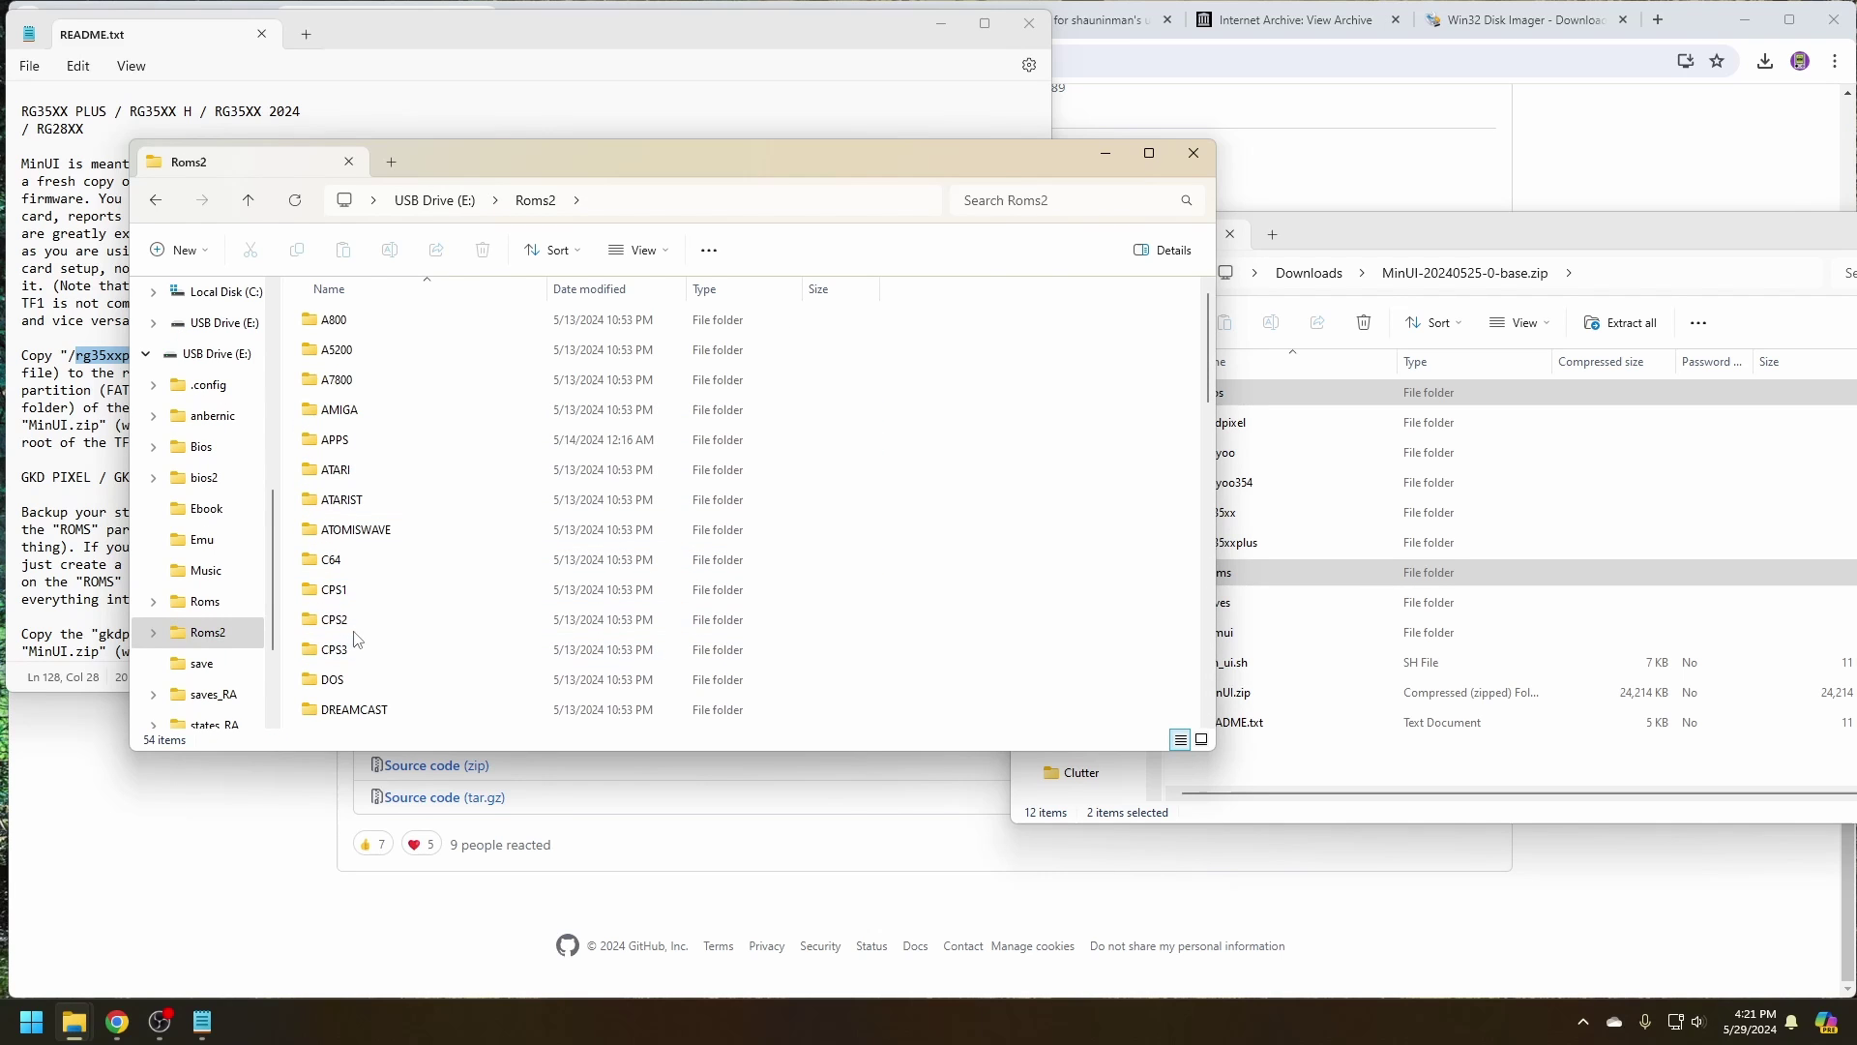
scroll(344, 470, "down", 5)
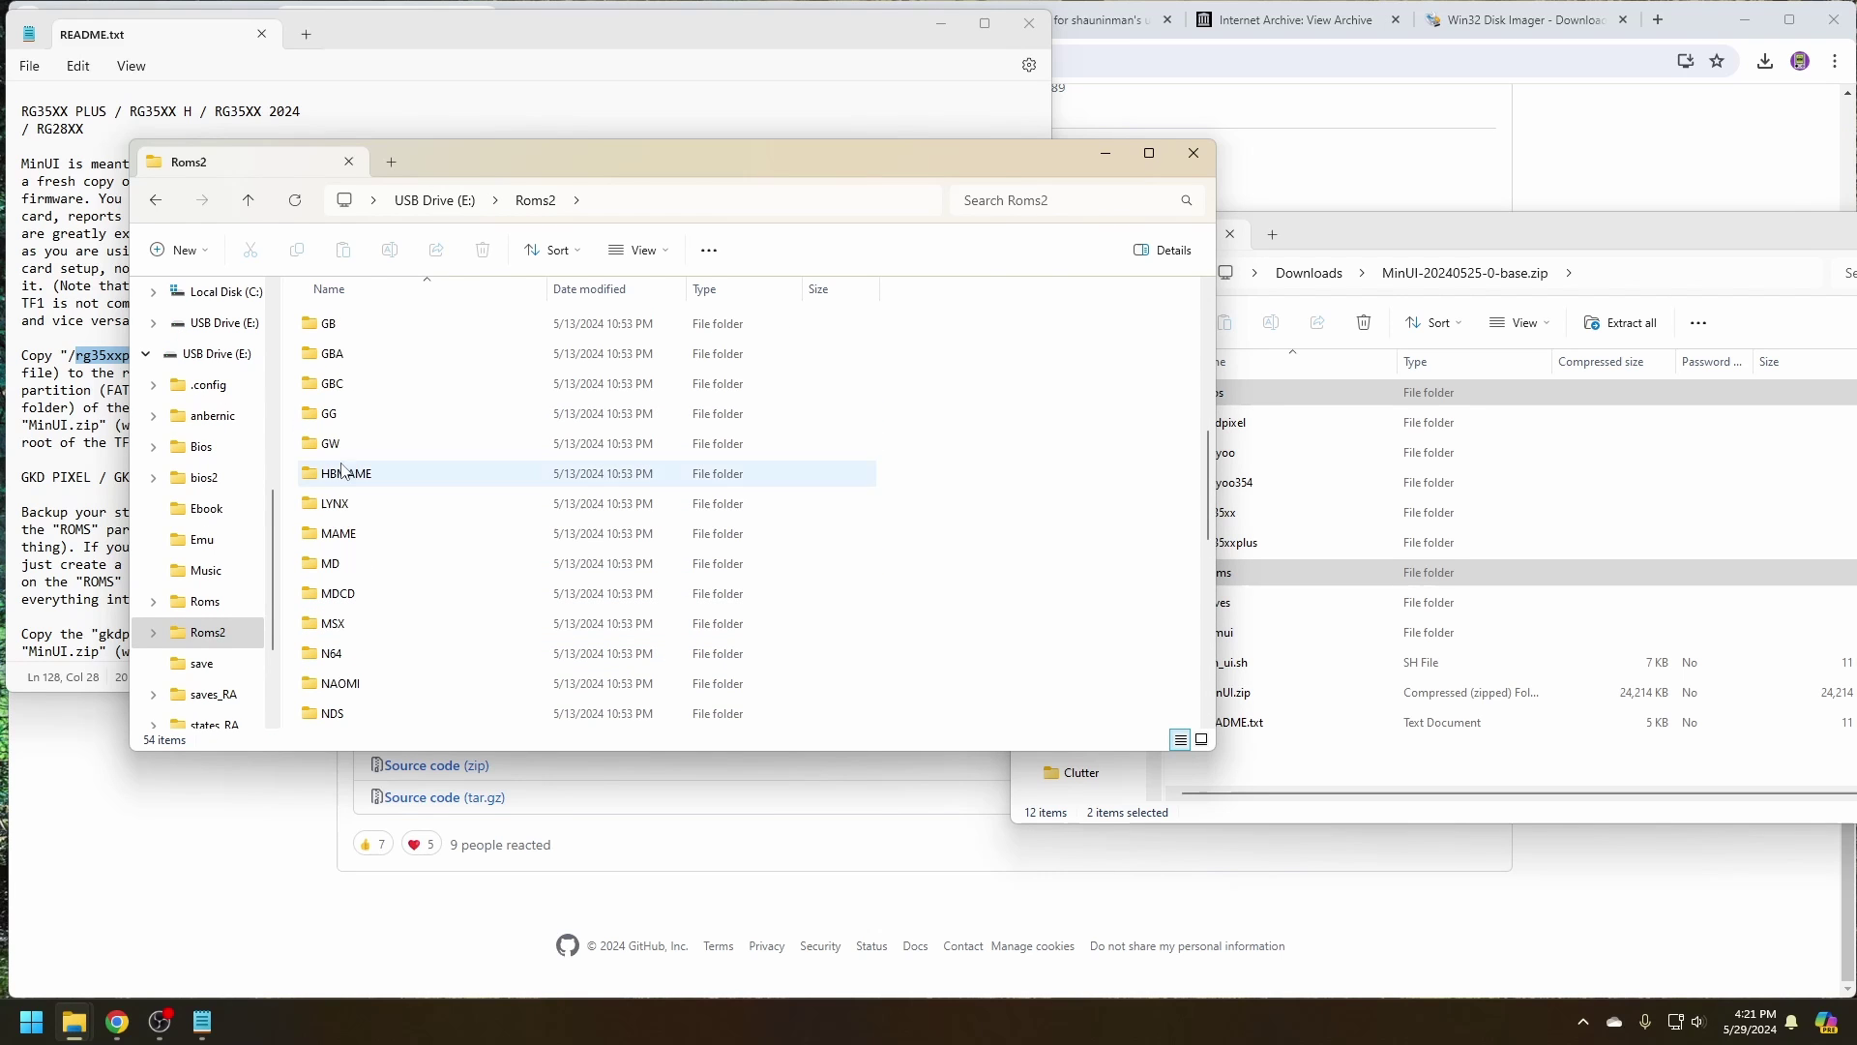
double_click(345, 325)
key("ctrl+a")
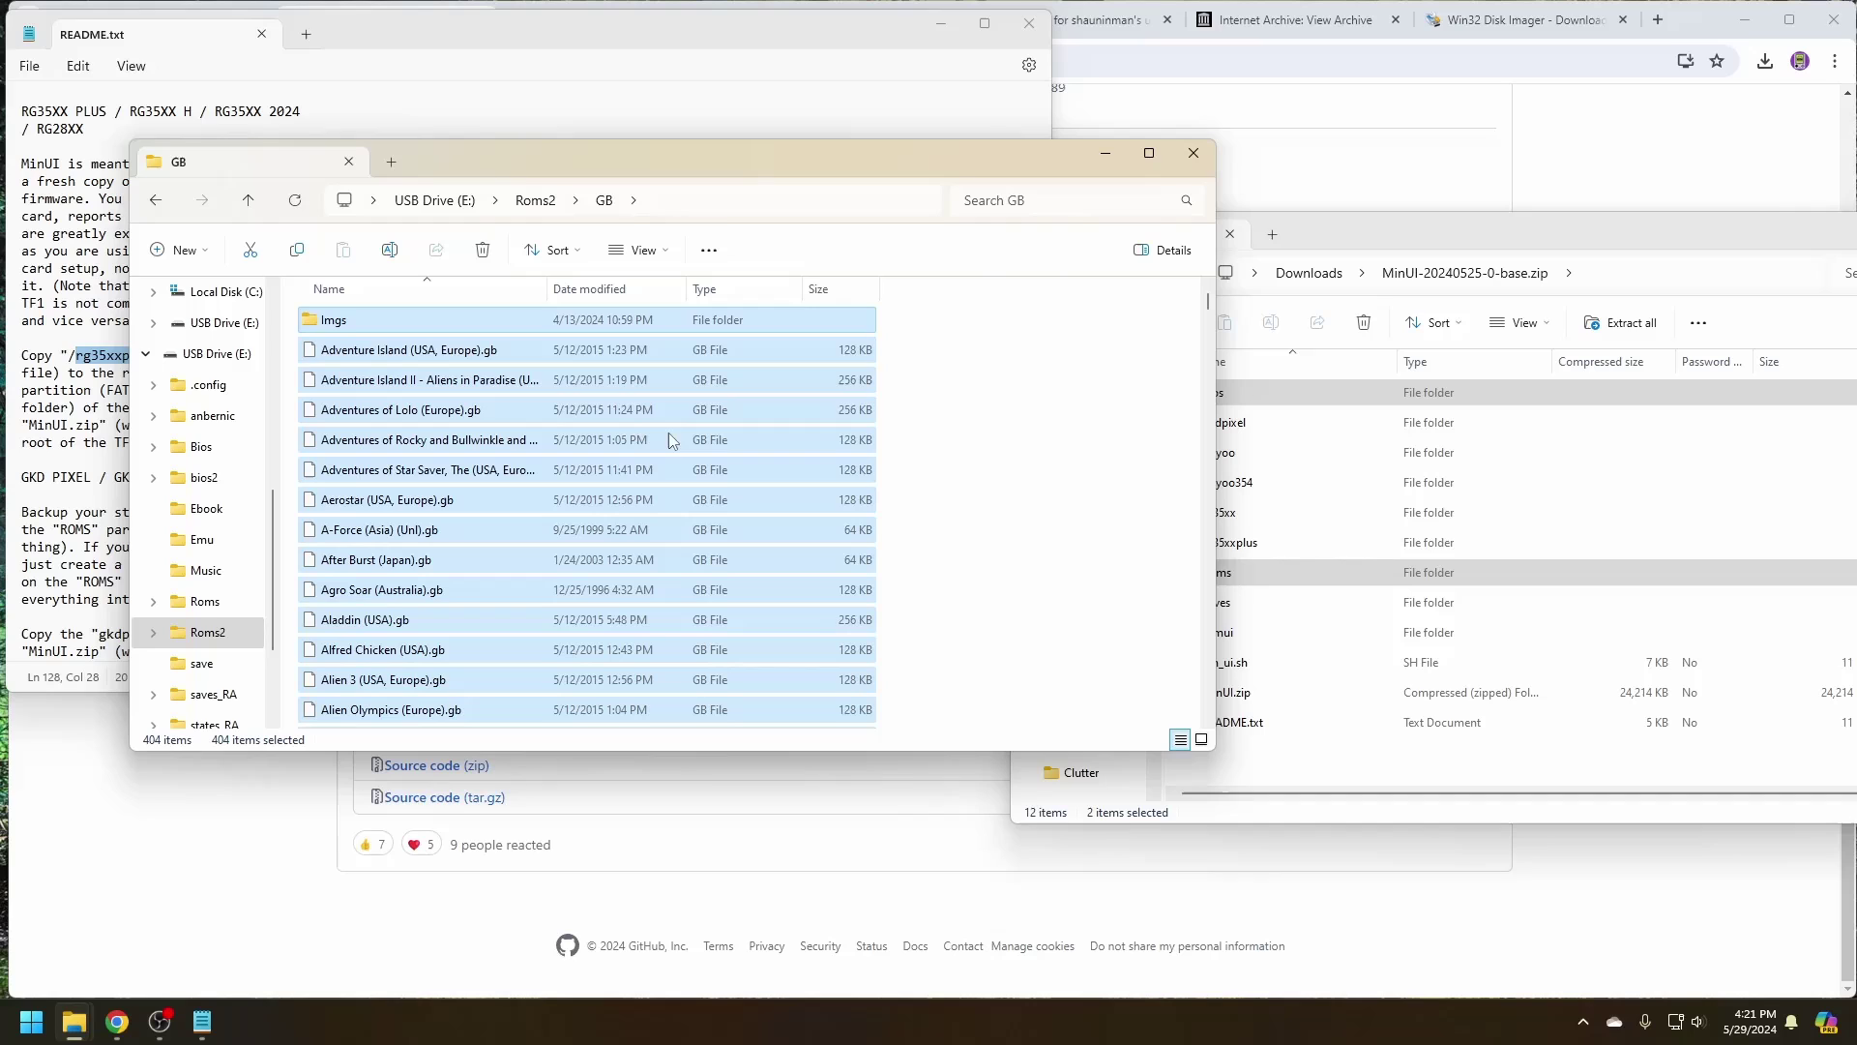
left_click(387, 320, "ctrl")
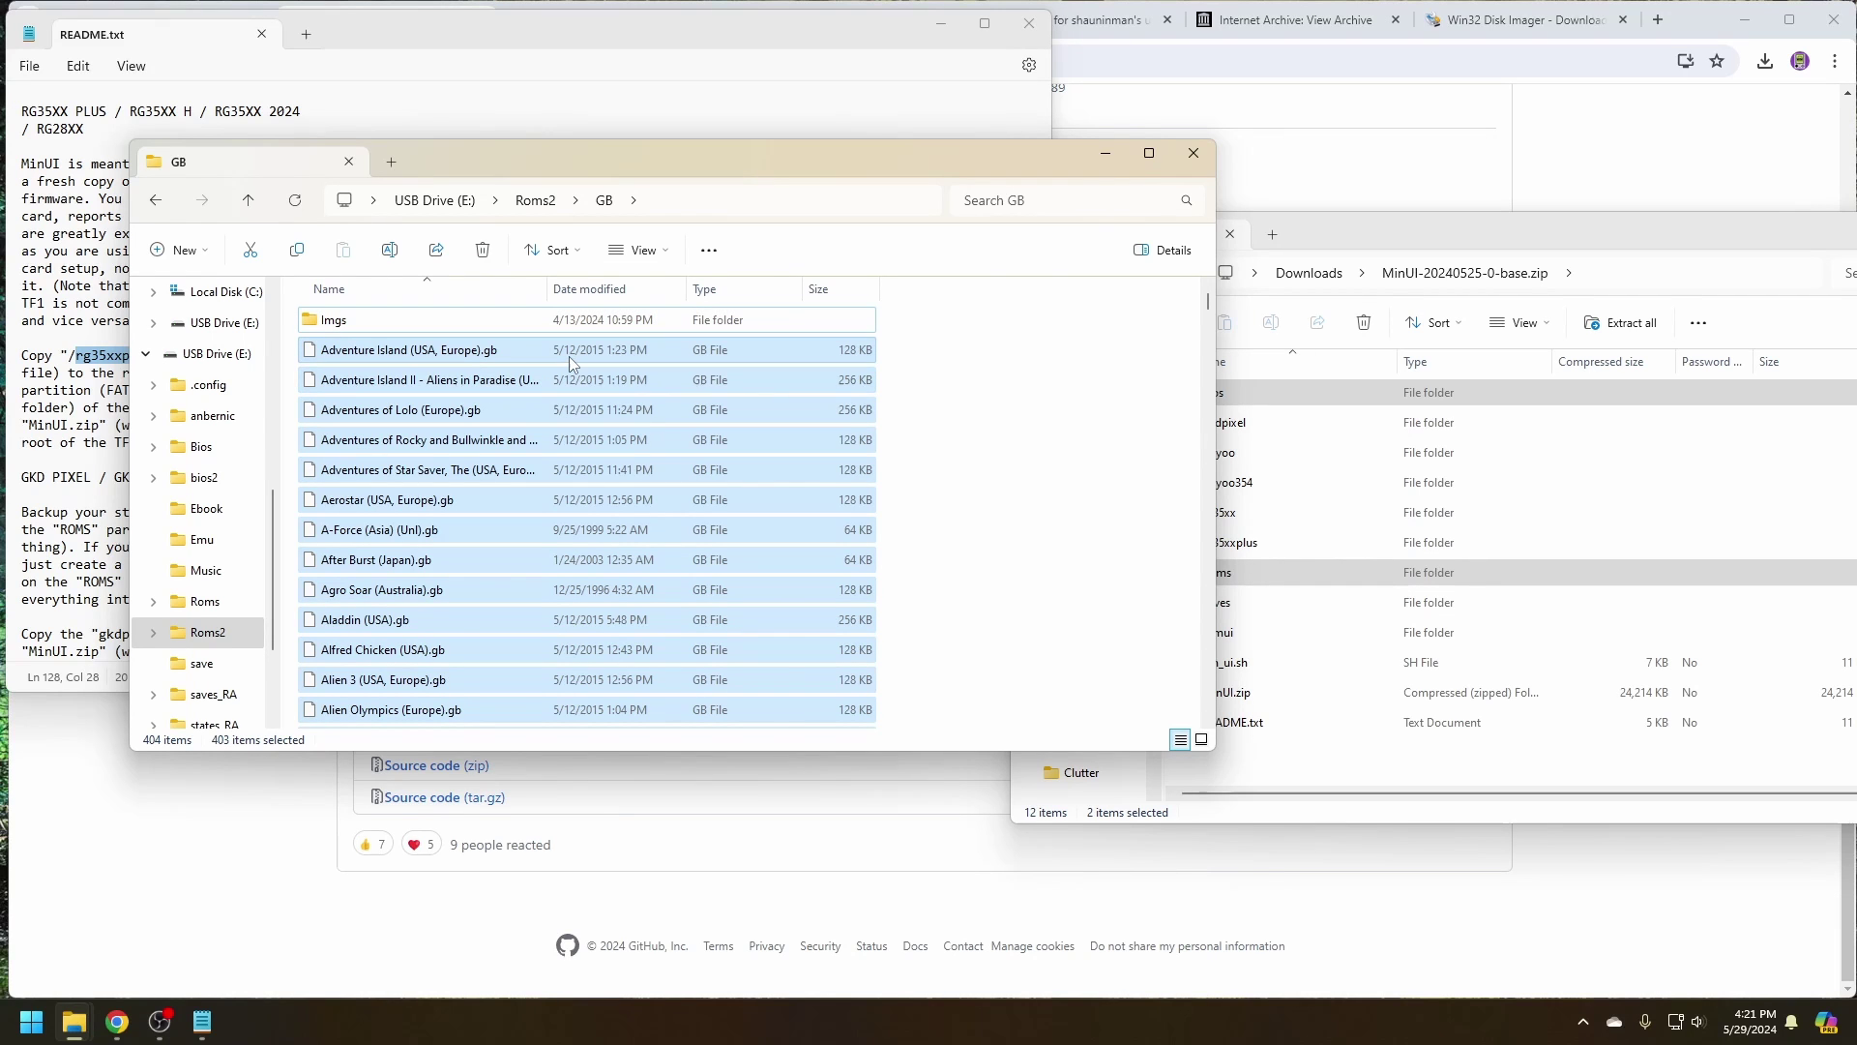
key("ctrl+c")
left_click(460, 200)
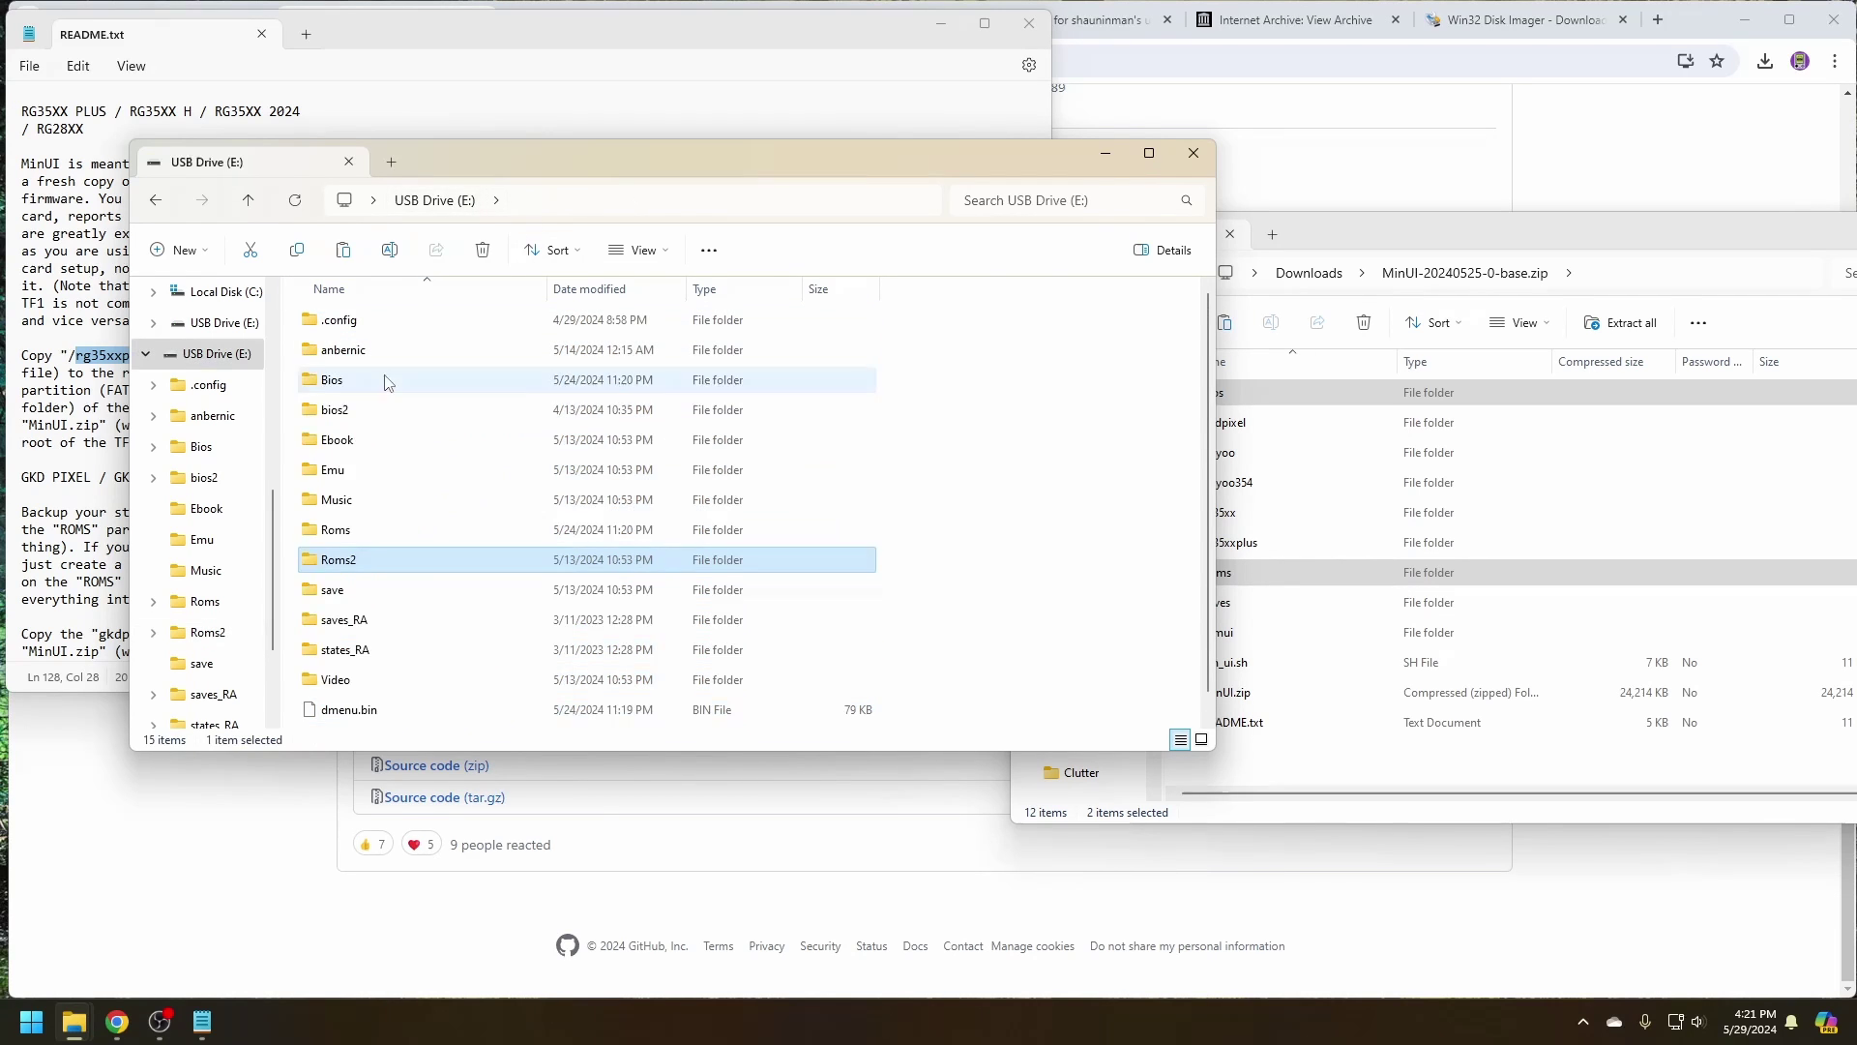
double_click(334, 529)
double_click(355, 325)
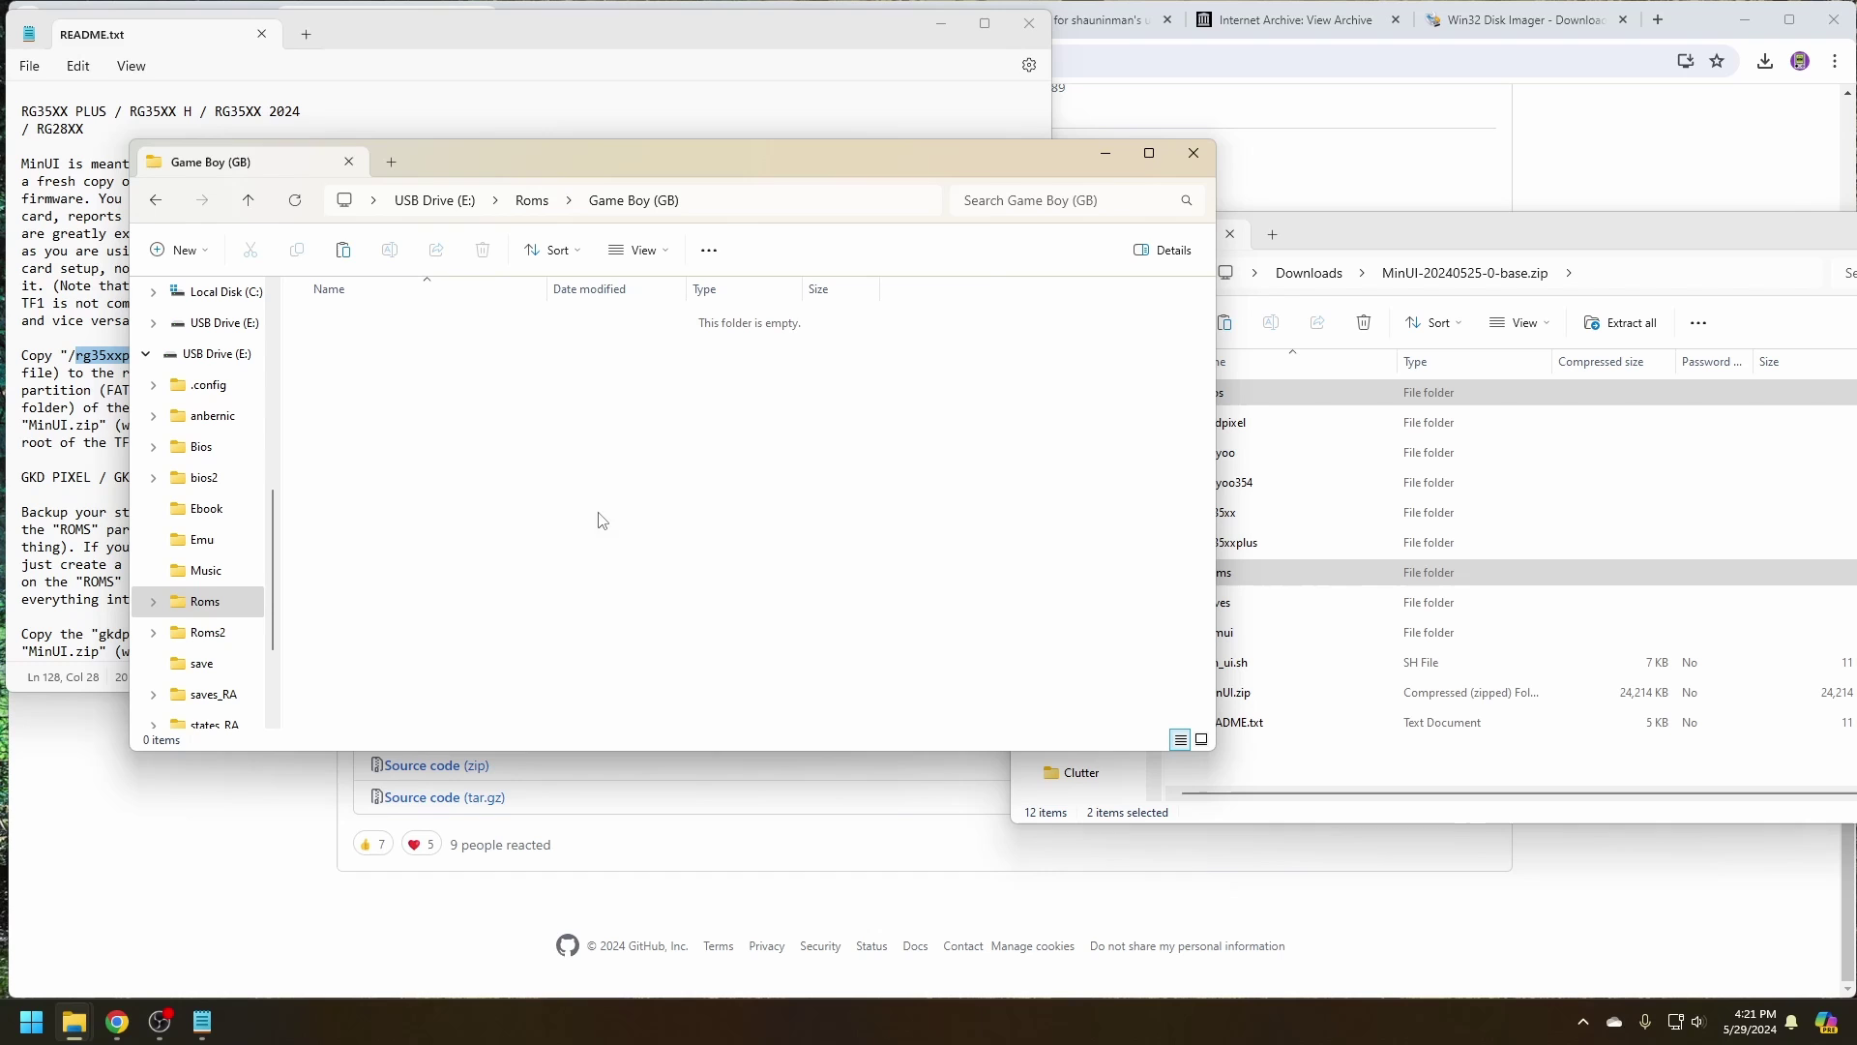
key("ctrl+v")
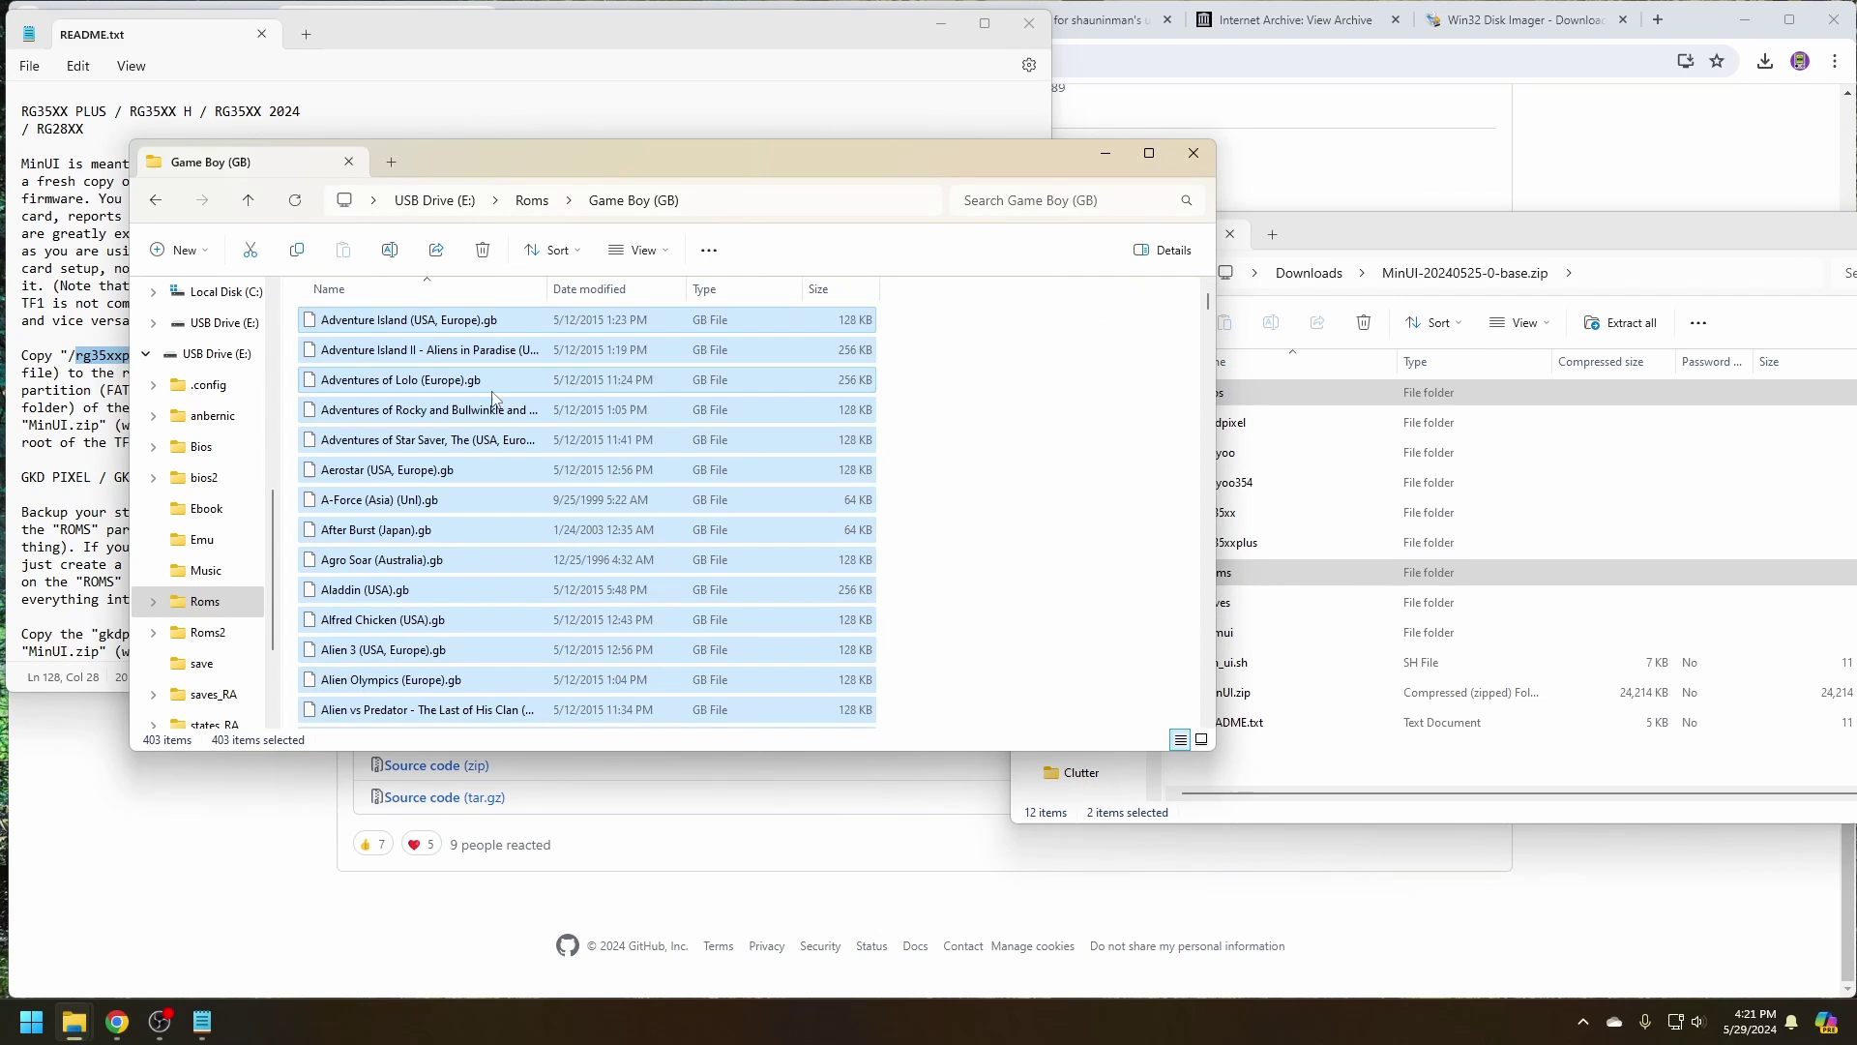
left_click(1024, 419)
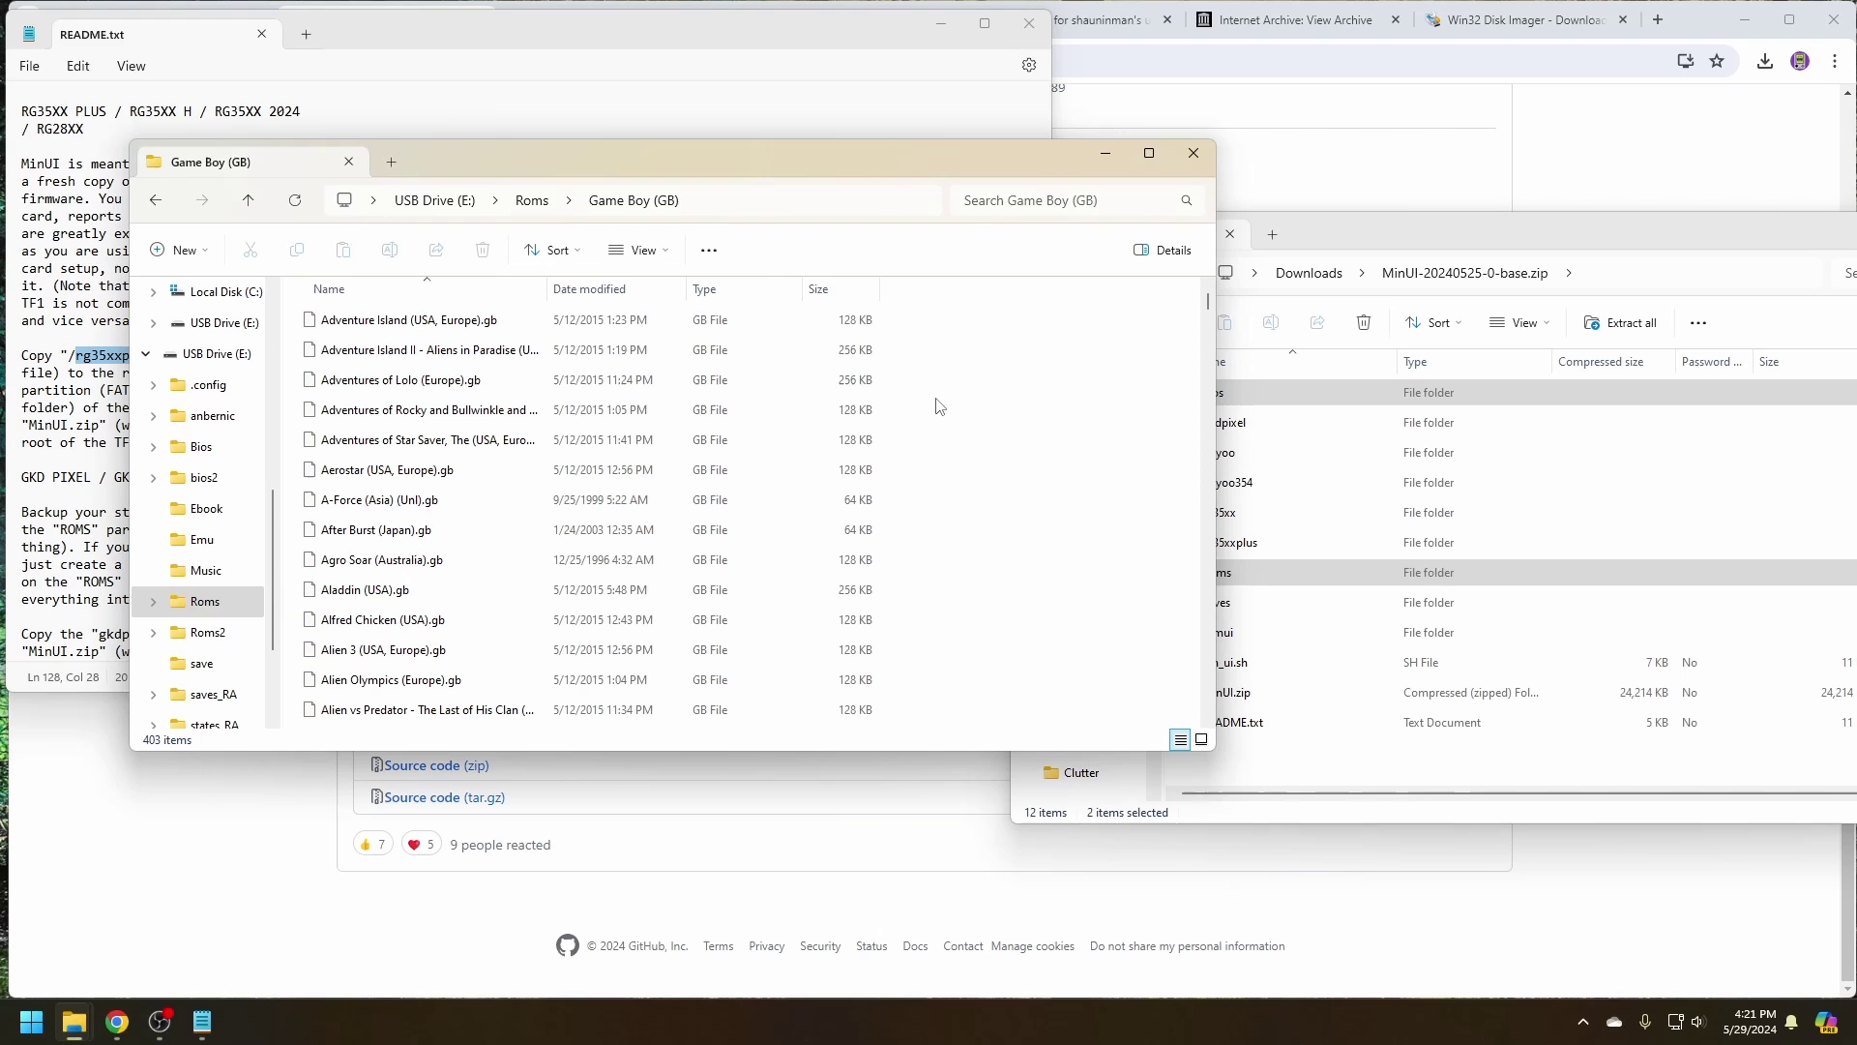
- Copy the FC ROMs from Roms2 into the Nintendo Entertainment System (FC) folder
left_click(529, 201)
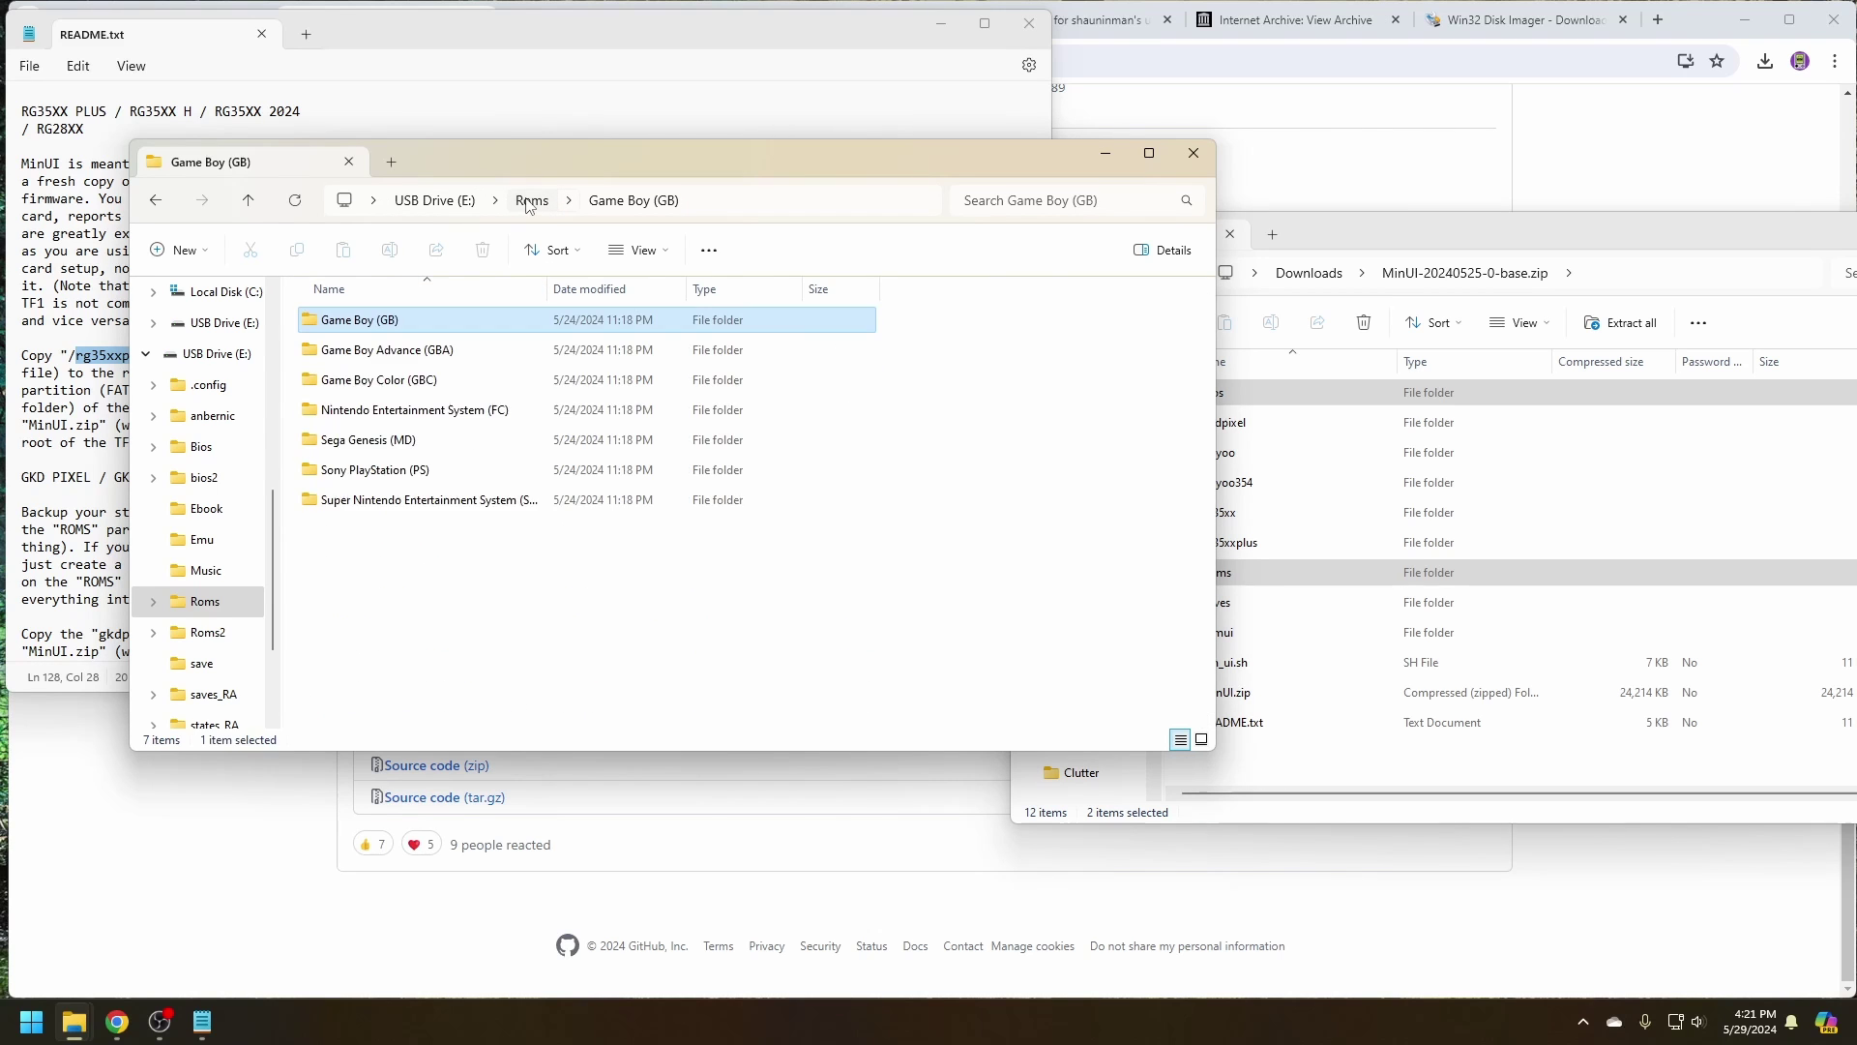
key("alt+Left")
key("alt+Left")
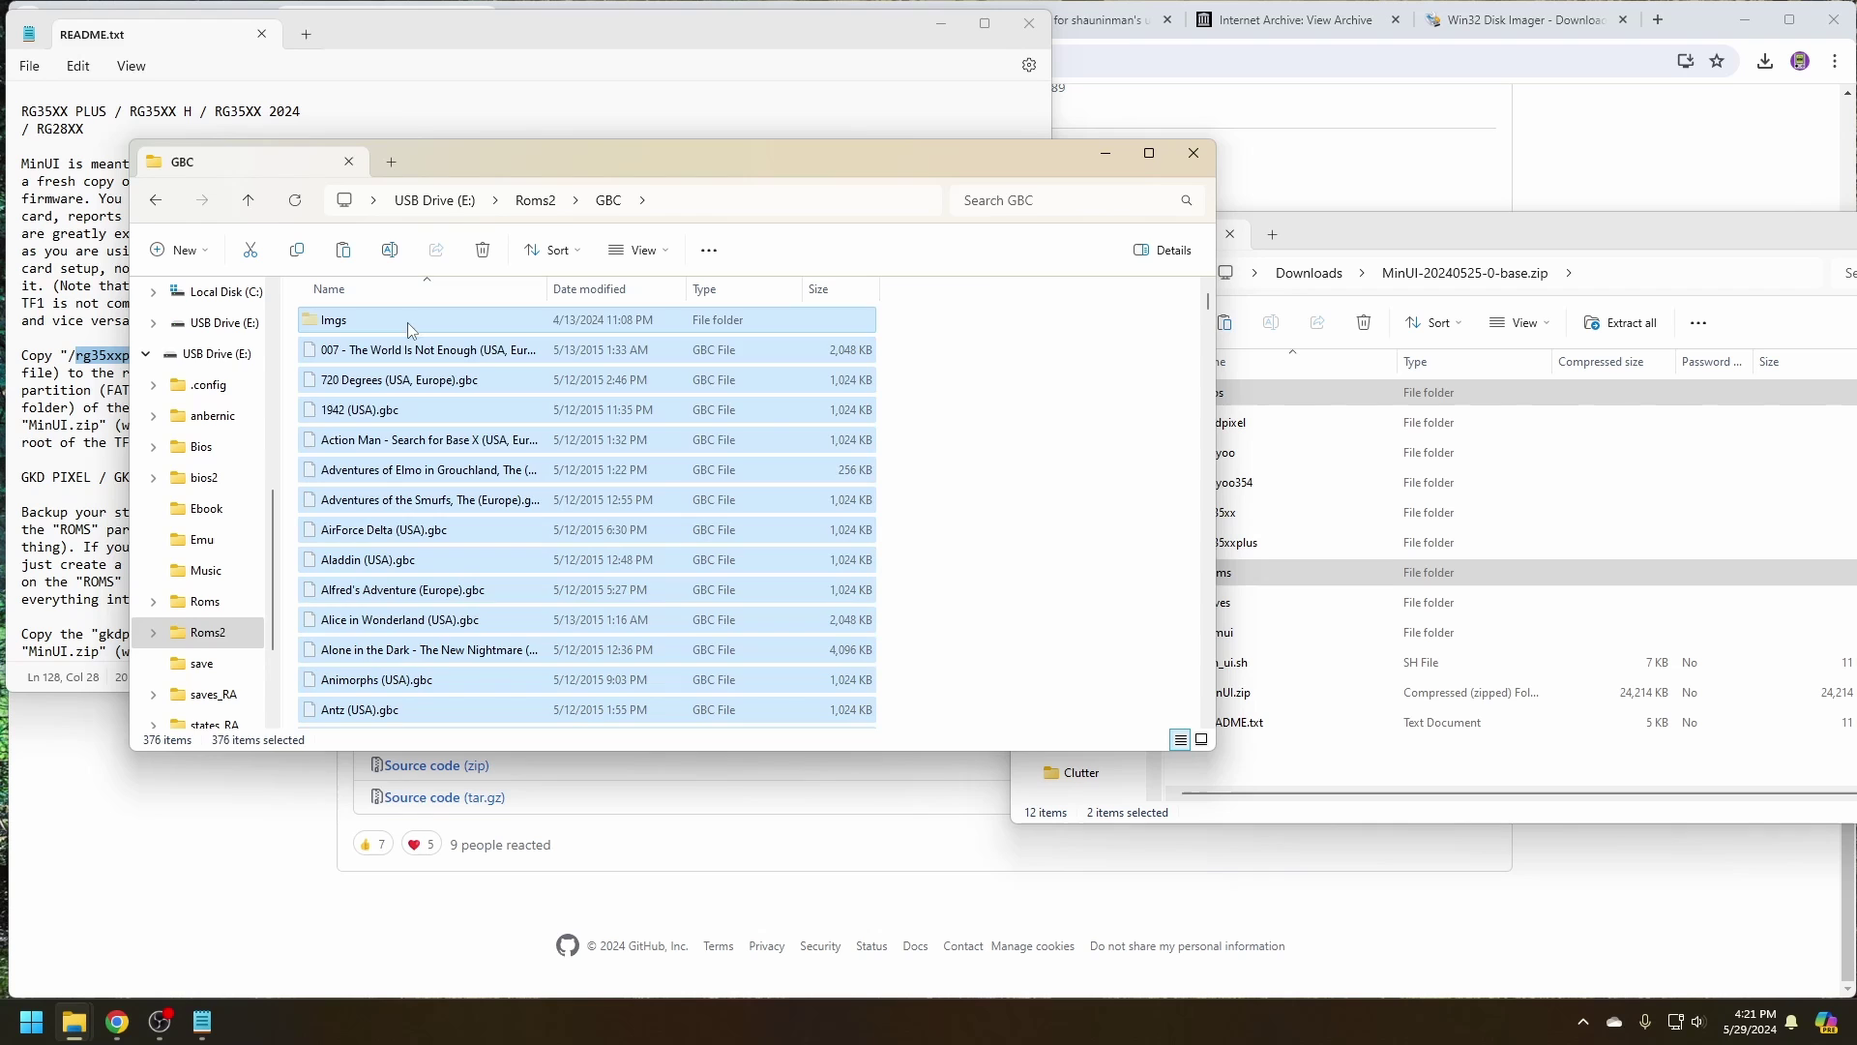
key("alt+Left")
key("alt+Left")
key("alt+Left")
key("alt+Left")
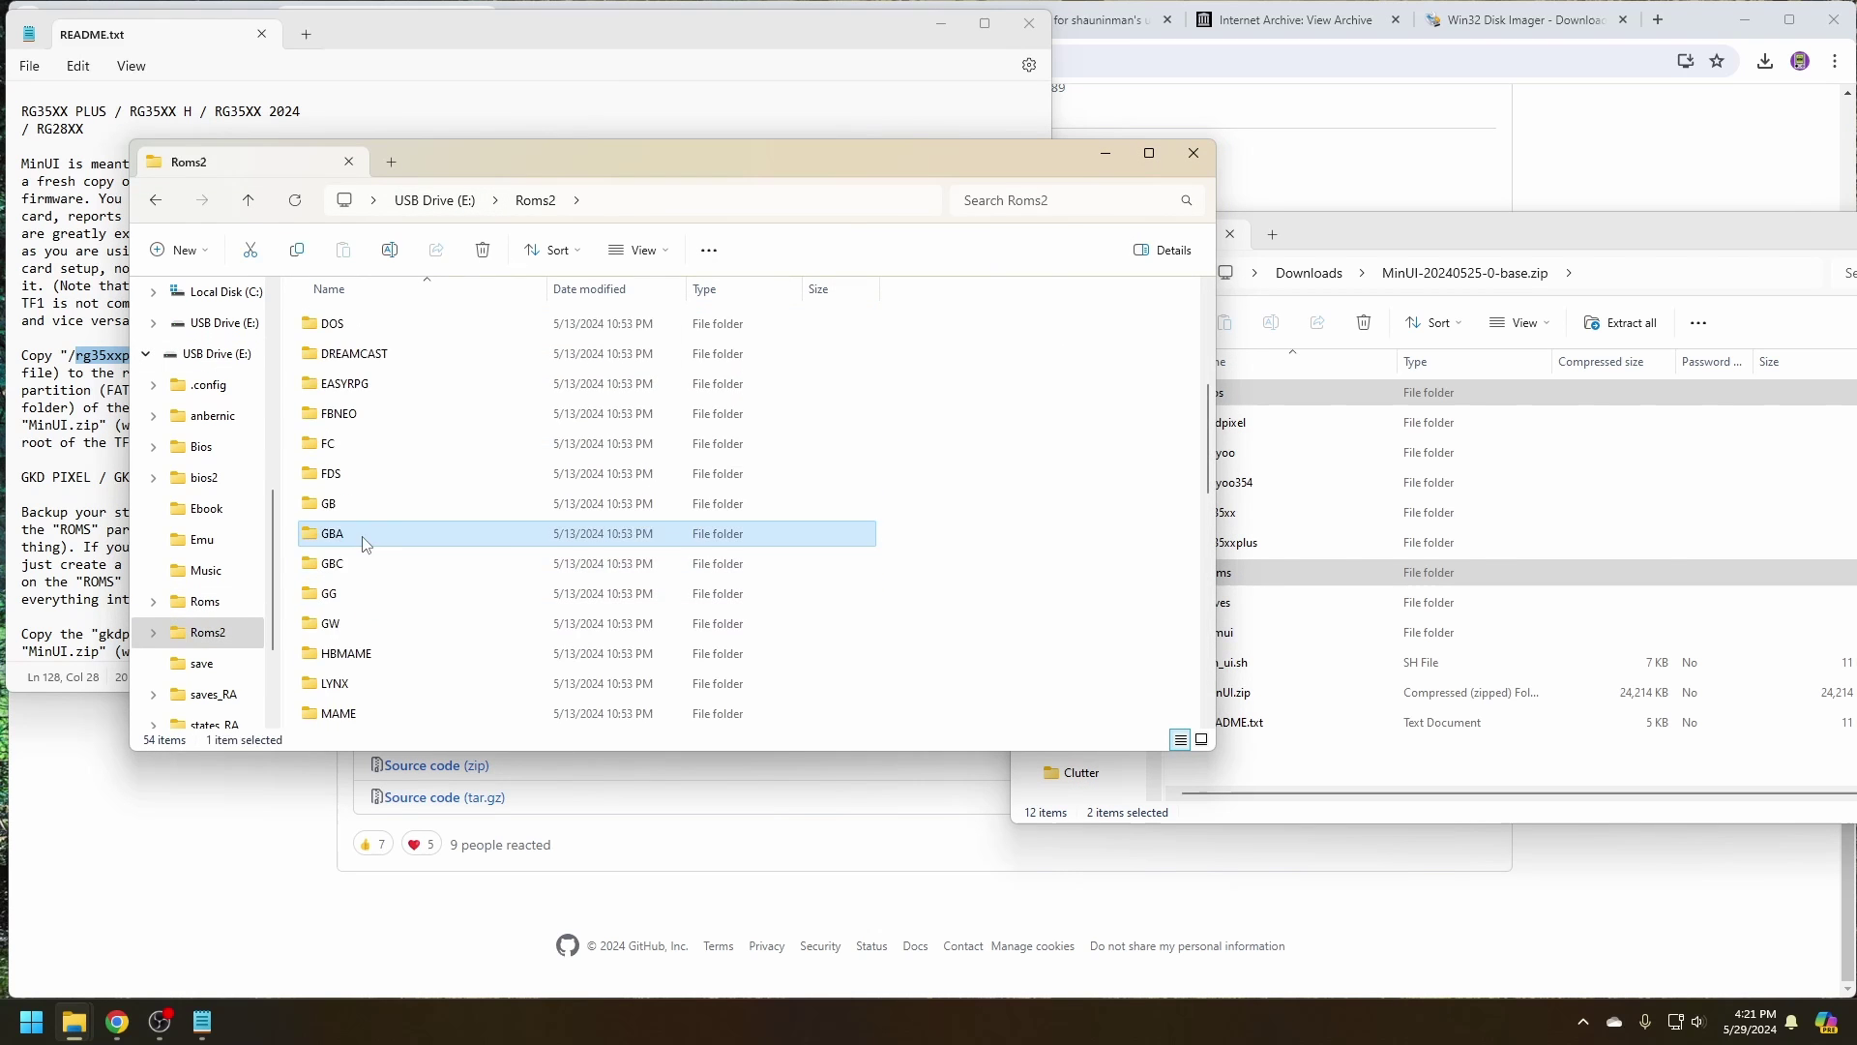
key("alt+Left")
key("alt+Left")
key("alt+Left")
key("alt+Left")
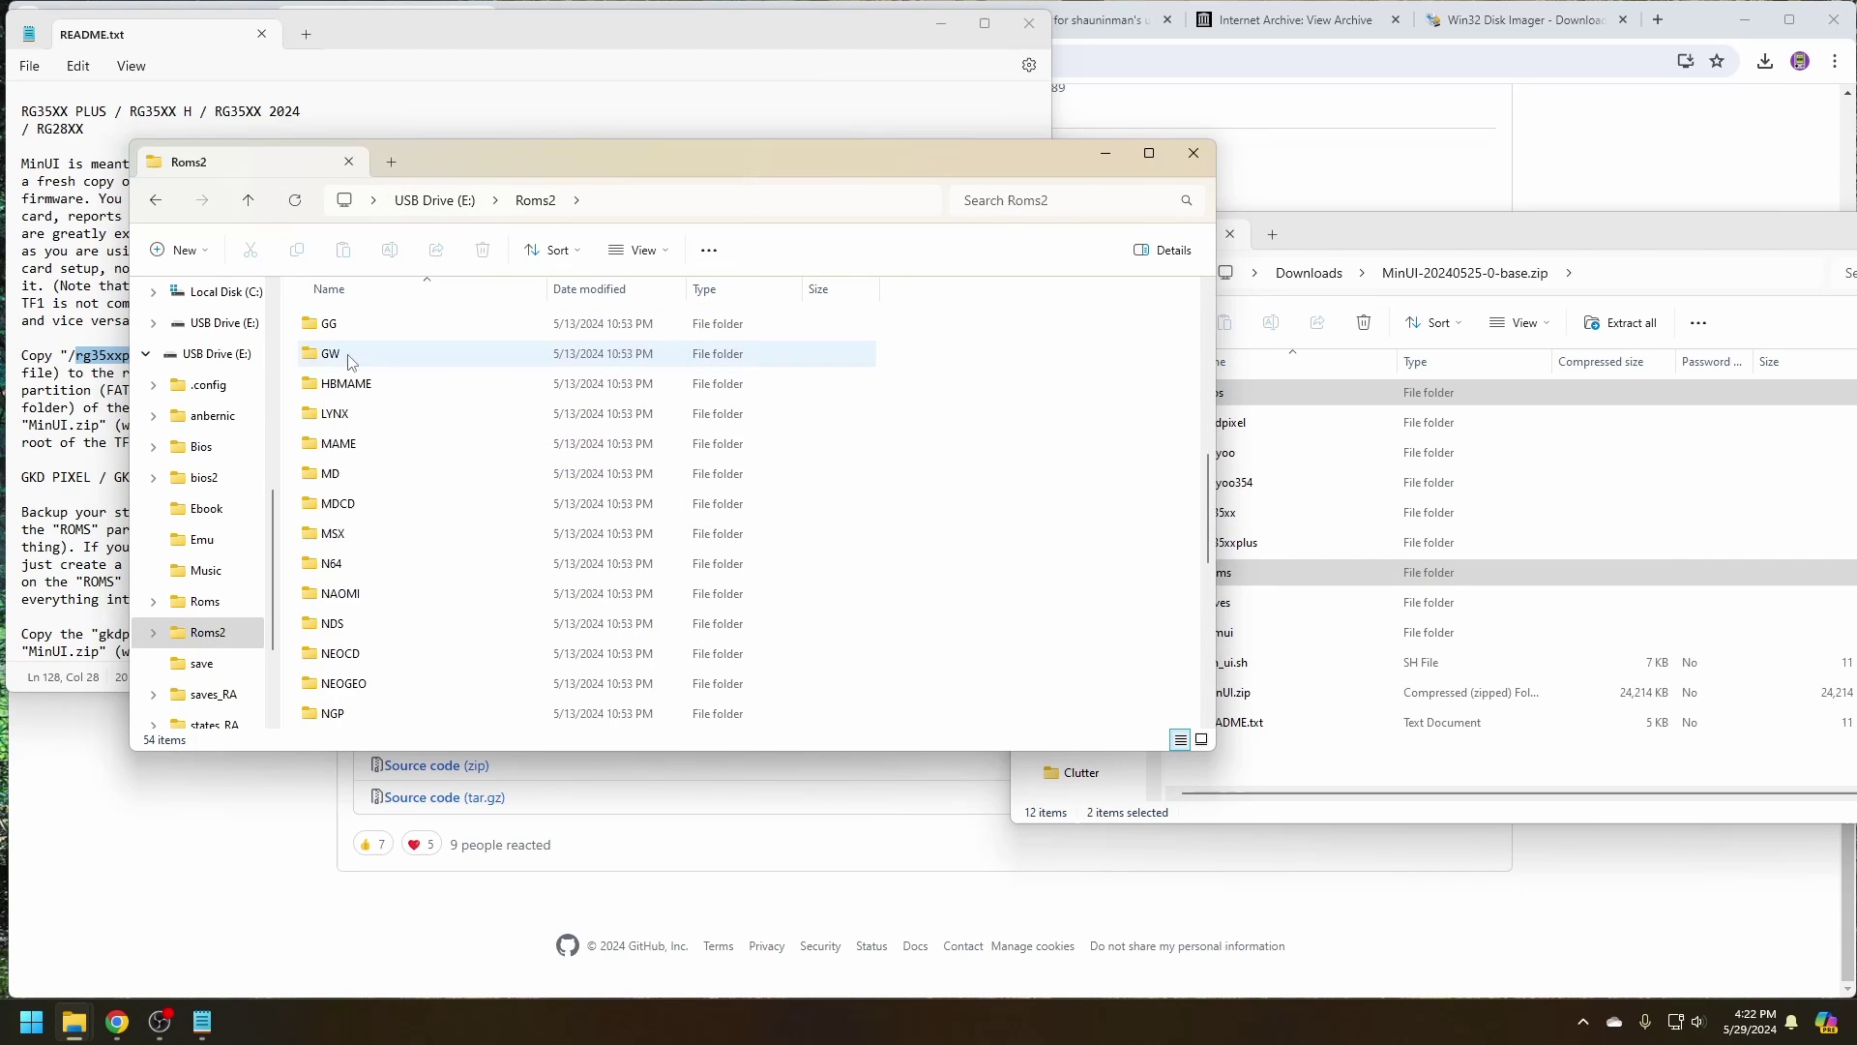
key("ctrl+c")
key("alt+Left")
key("ctrl+v")
- Copy the Genesis ROMs from Roms2\MD into Sega Genesis (MD), bringing it to 481 games
key("alt+Left")
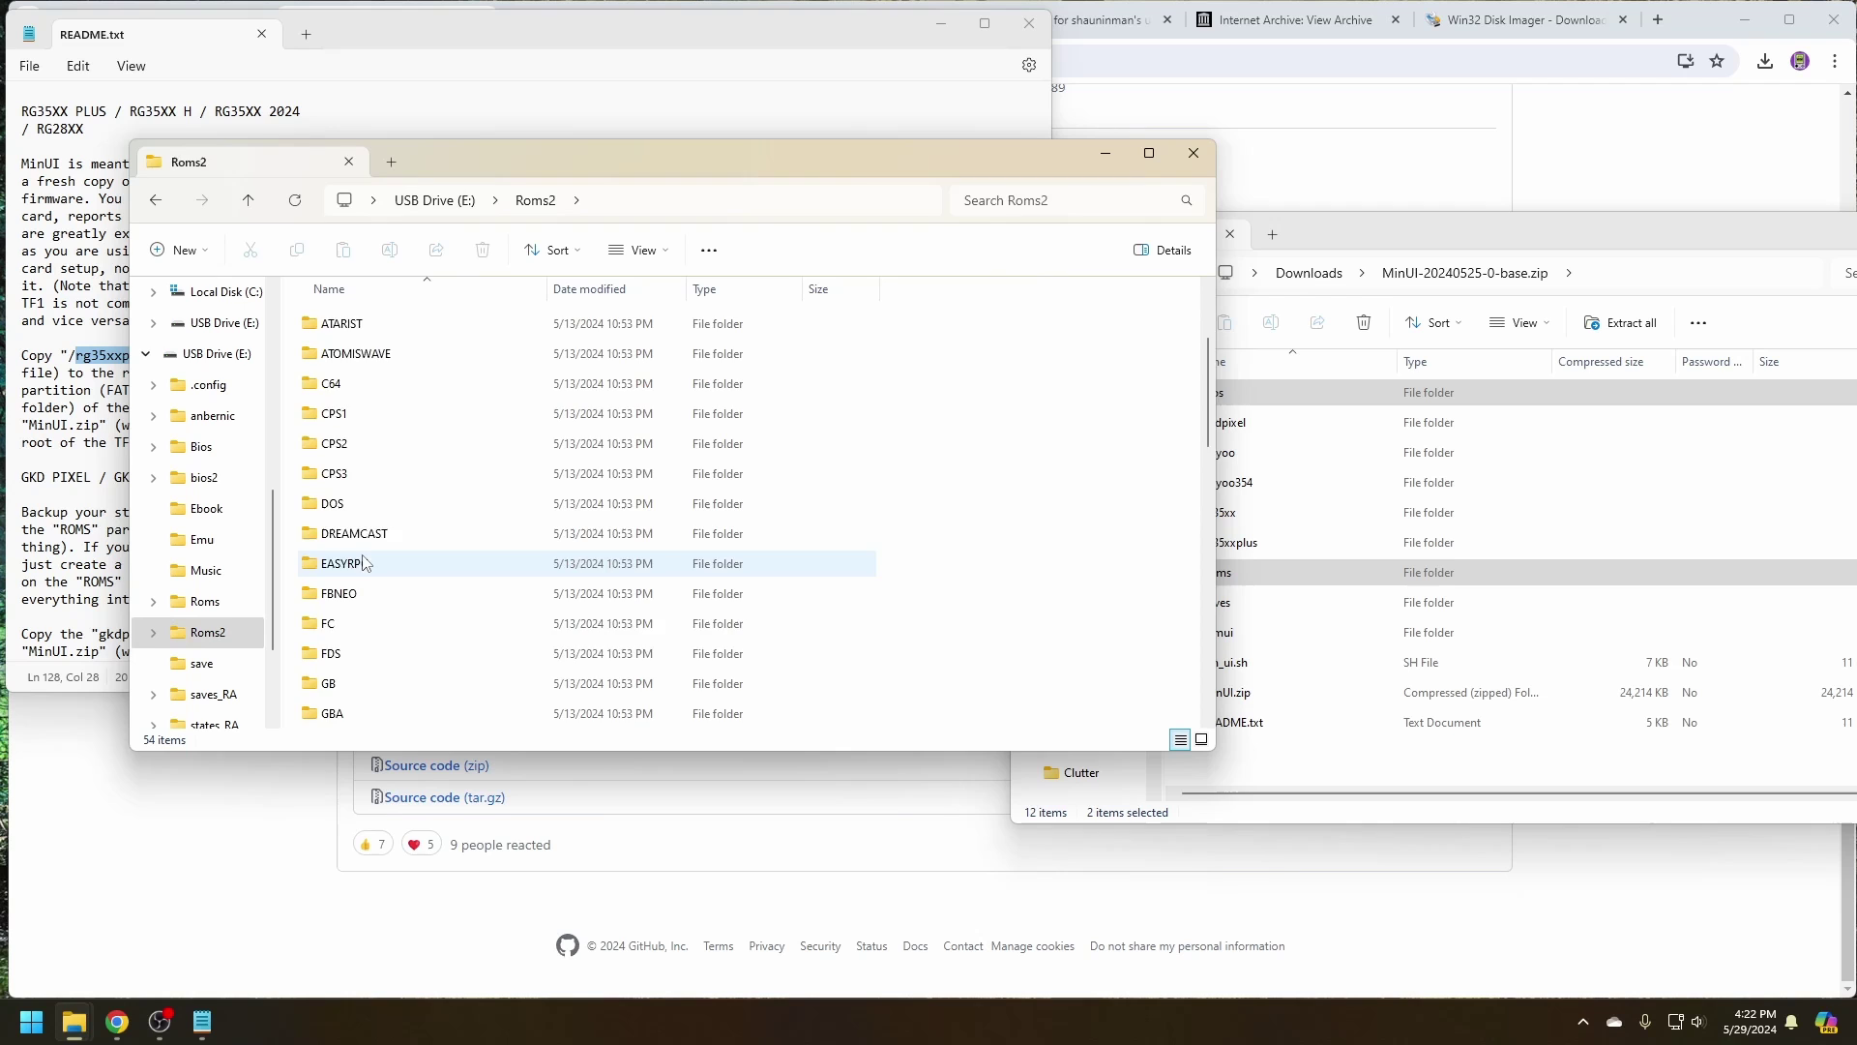
double_click(497, 565)
key("ctrl+a")
key("ctrl+c")
key("alt+Left")
key("alt+Left")
key("alt+Left")
key("ctrl+v")
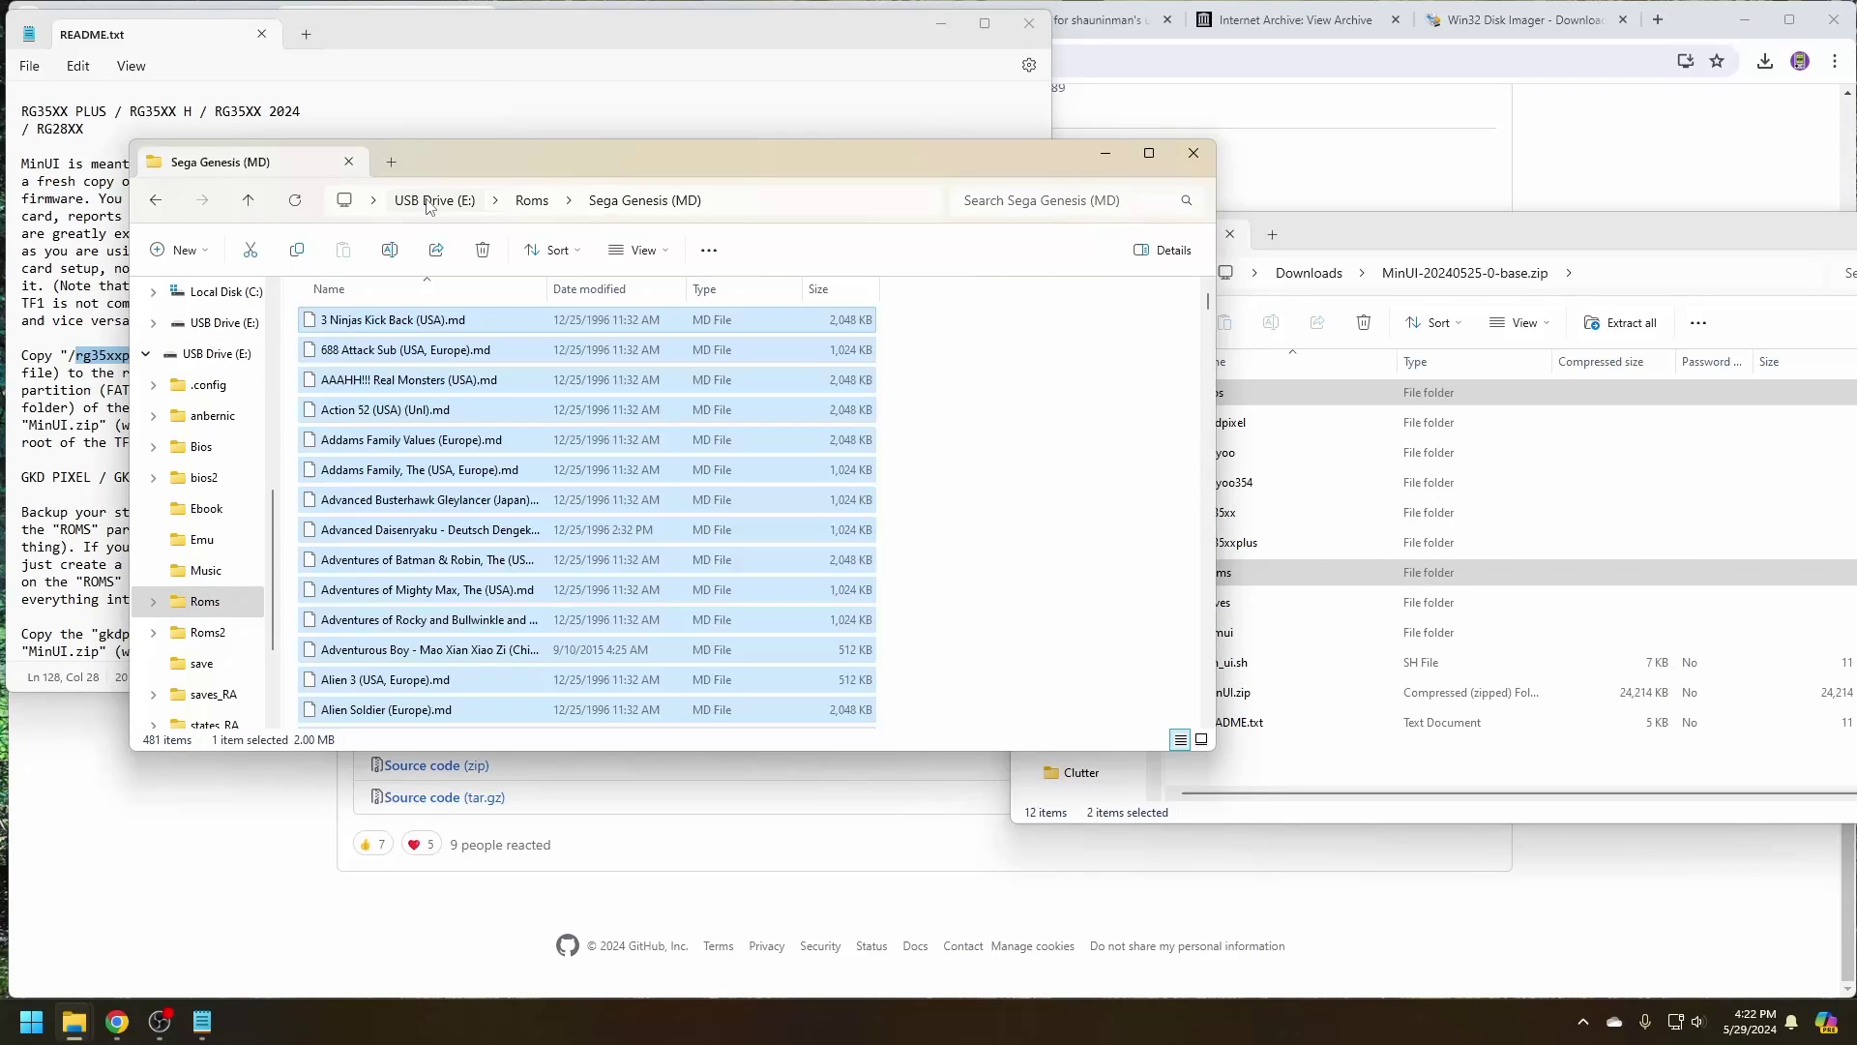
key("alt+Left")
key("alt+Left")
key("alt+Left")
key("alt+Left")
key("alt+Left")
key("alt+Left")
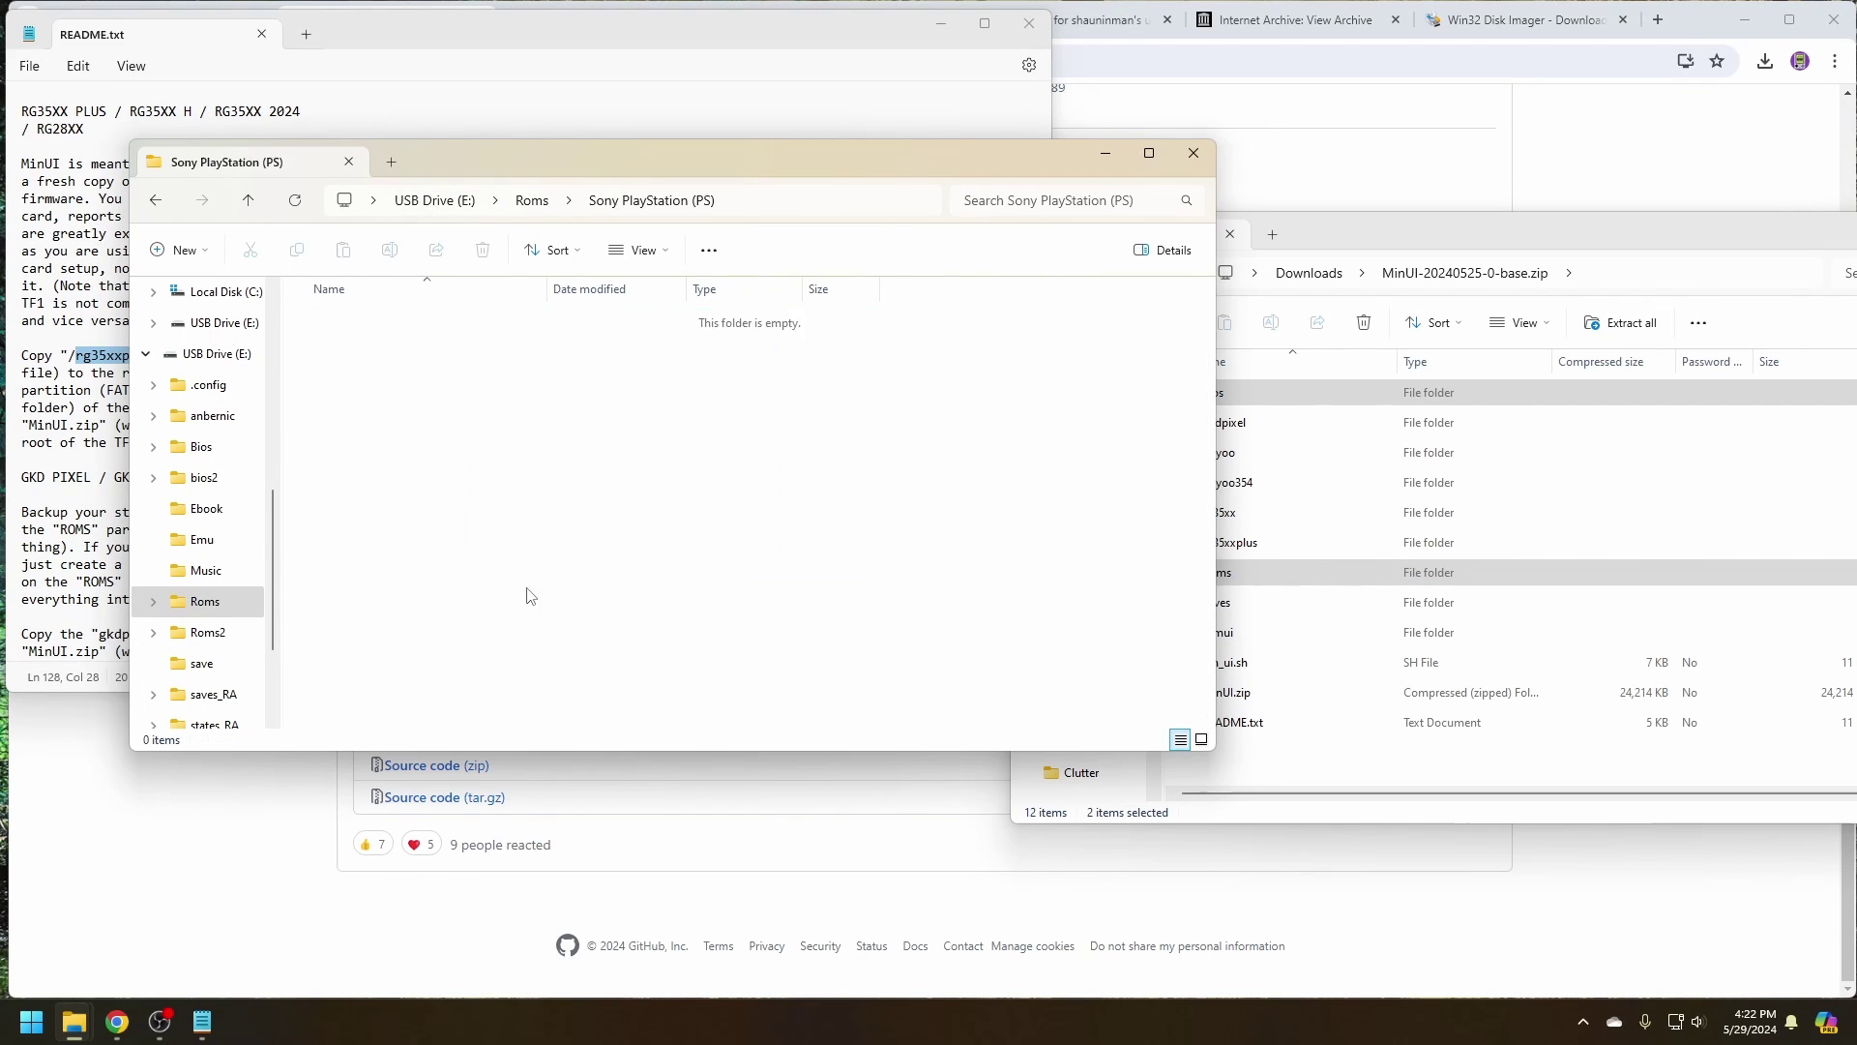
- Copy the SNES ROMs from Roms2\SFC into the Super Nintendo folder
double_click(383, 563)
double_click(382, 561)
key("ctrl+a")
key("ctrl+c")
key("alt+Left")
key("alt+Left")
key("alt+Left")
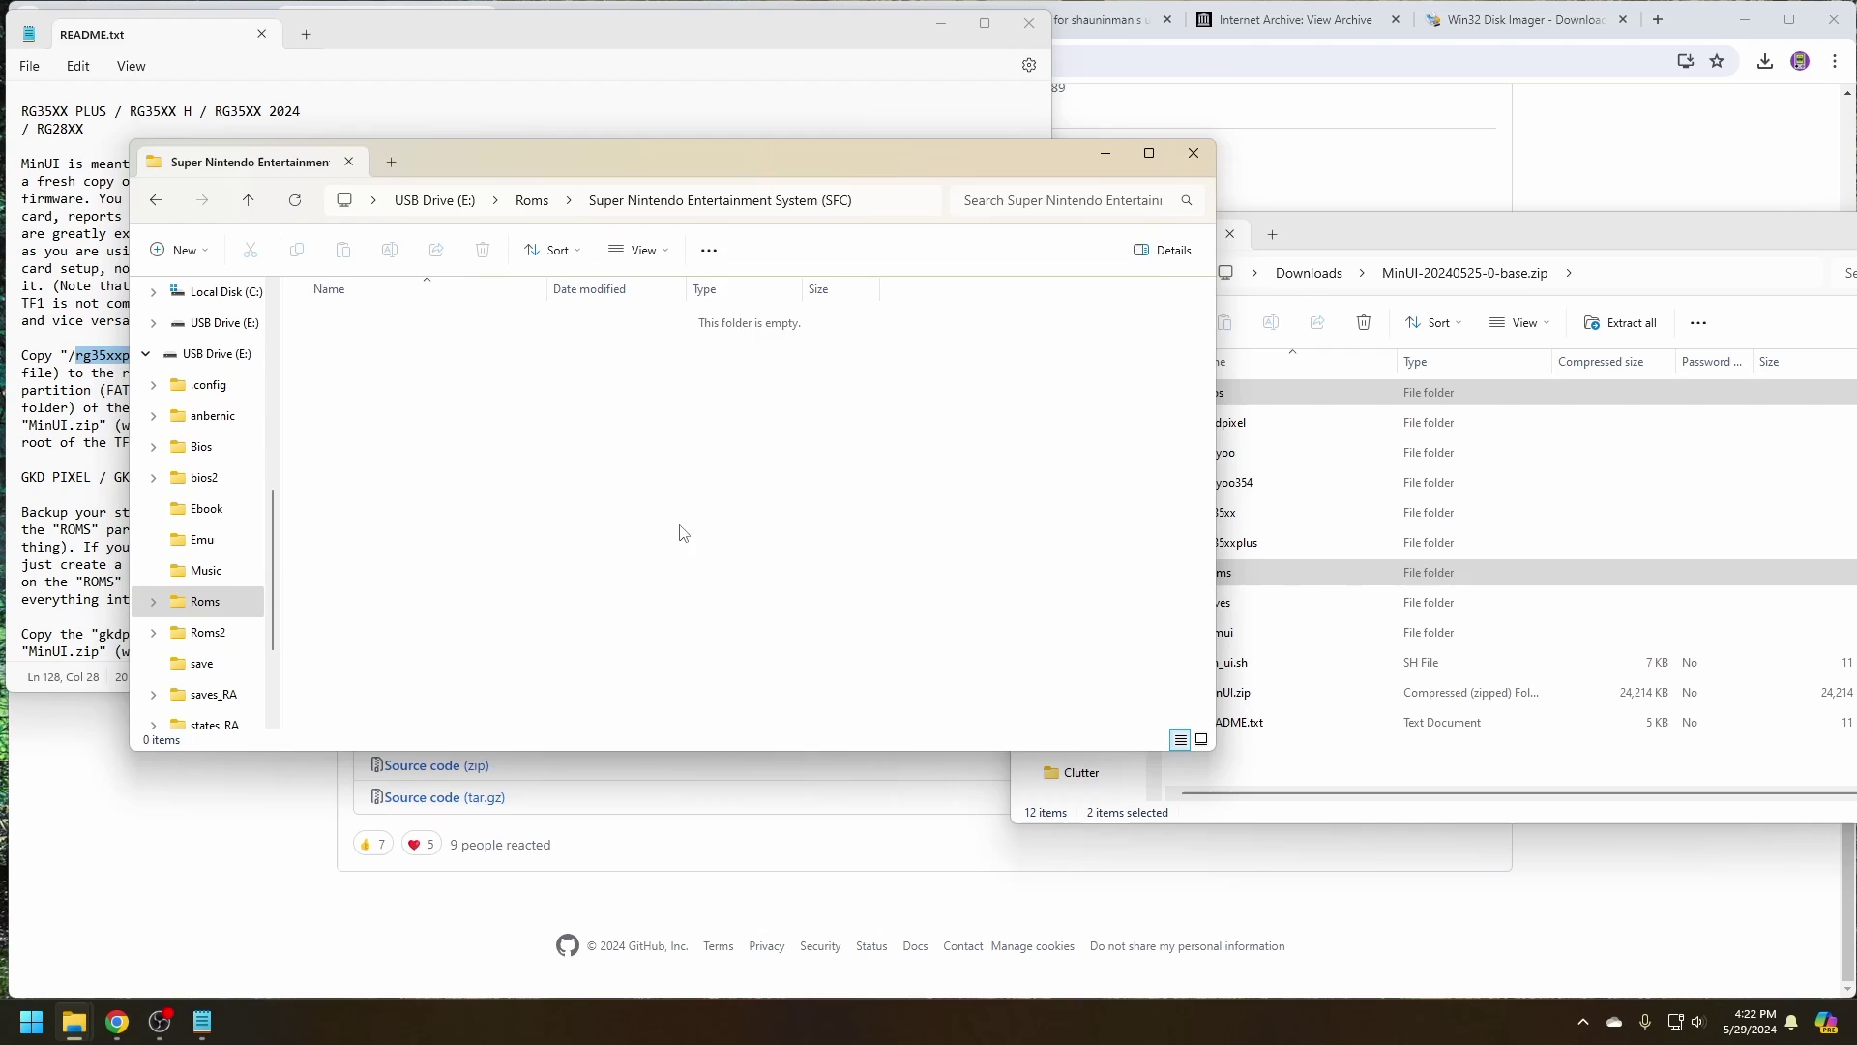
key("ctrl+v")
key("alt+Left")
- Copy mpr-17933.bin from bios2 into Bios\PS beside scph1001.bin
double_click(358, 385)
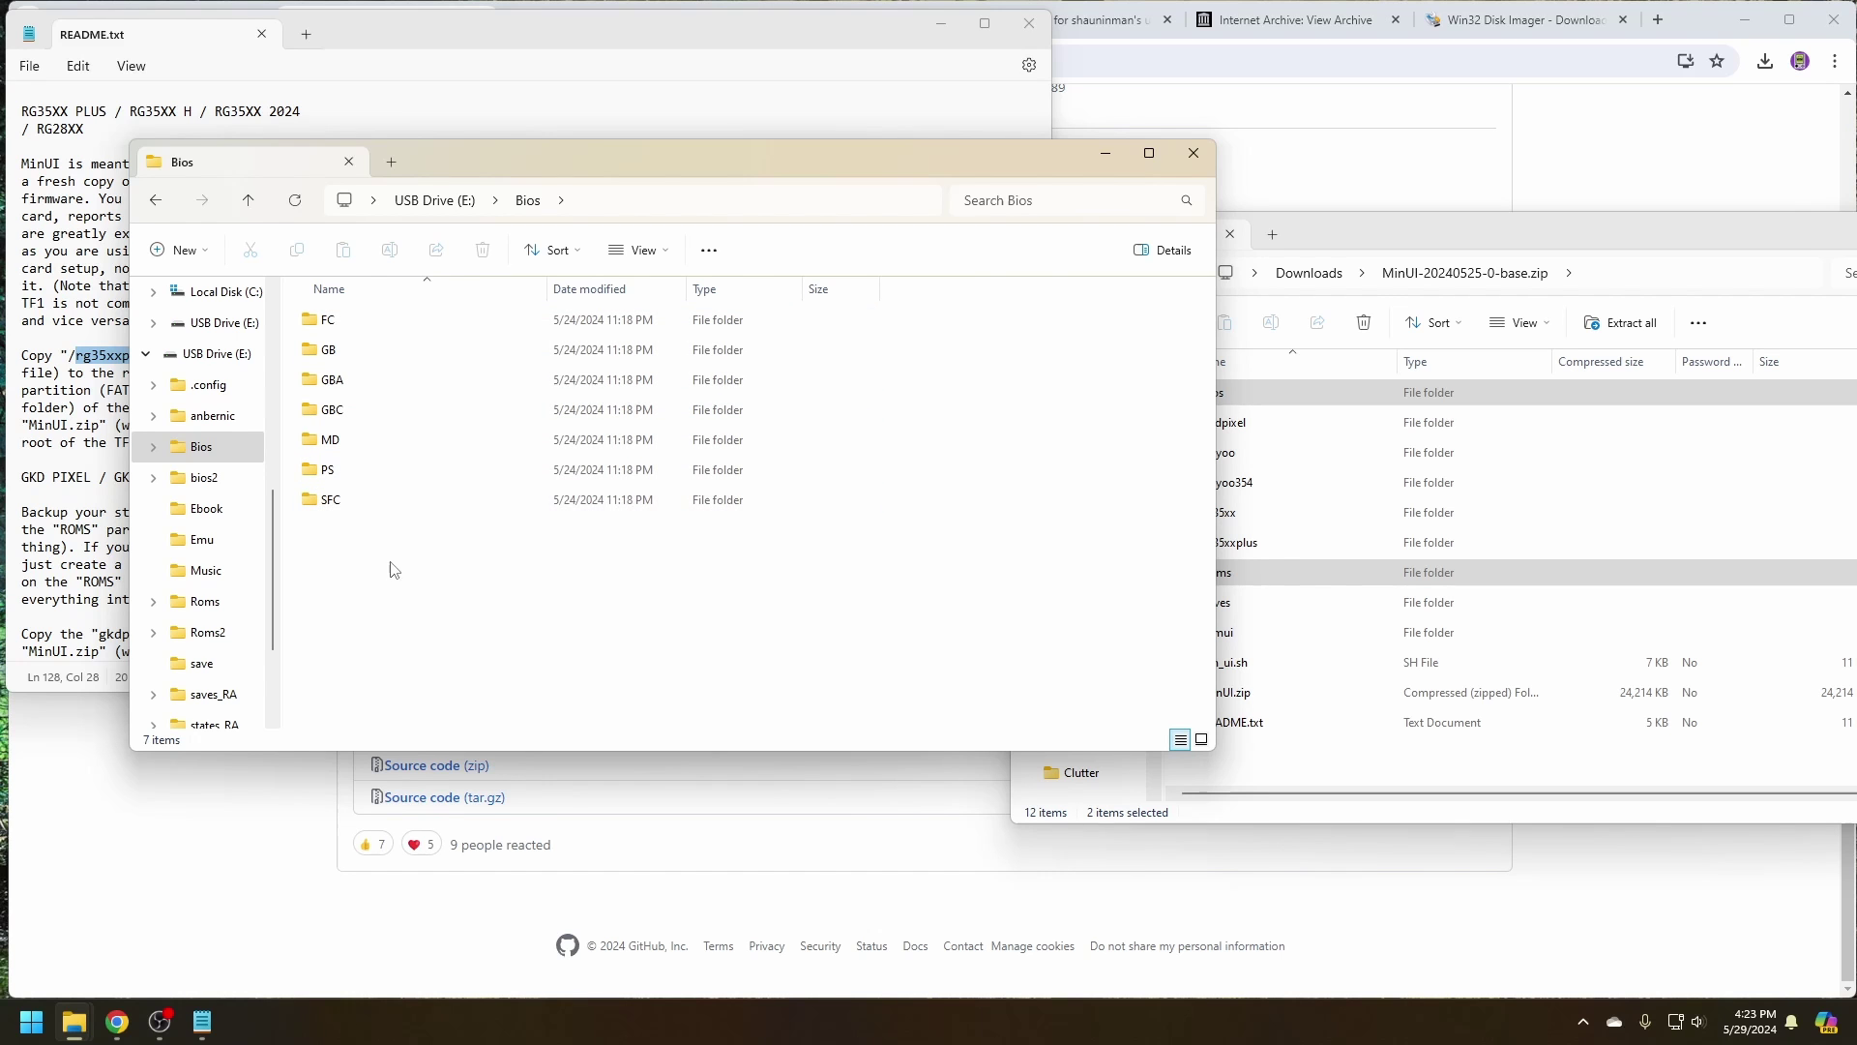
double_click(394, 473)
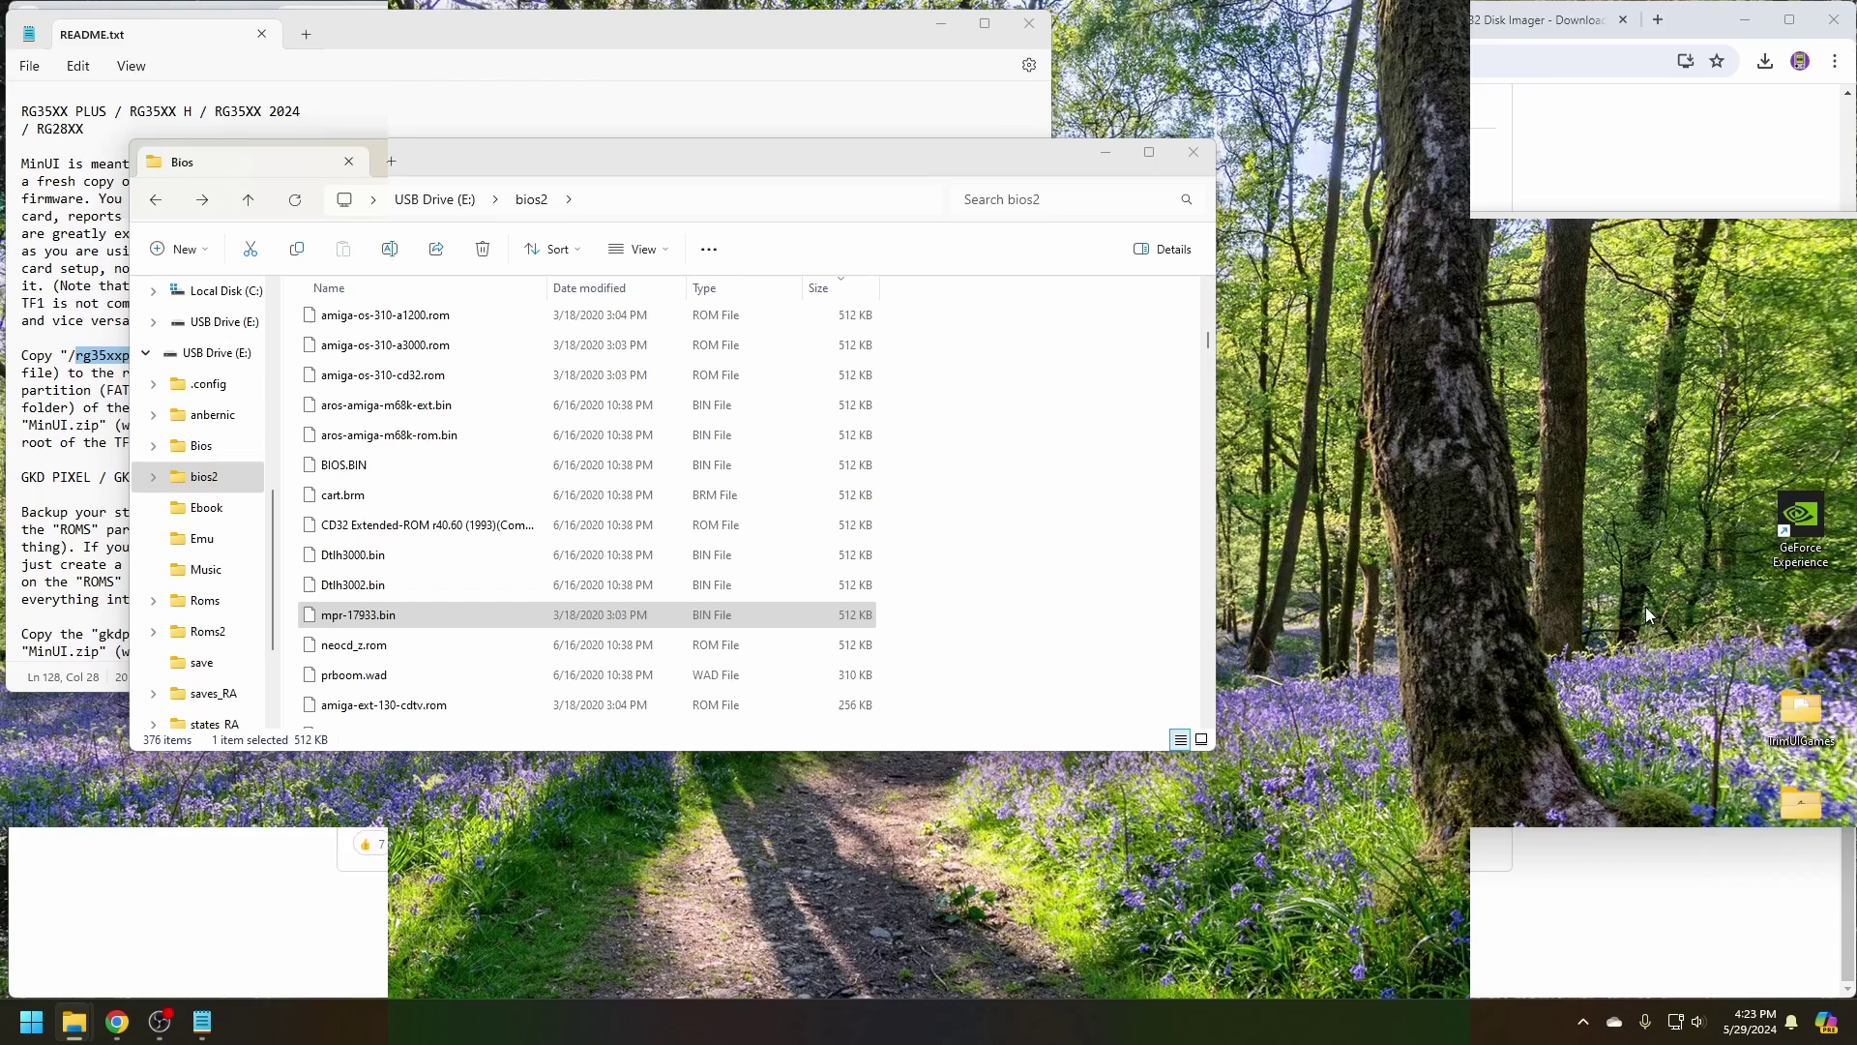
left_click(595, 155)
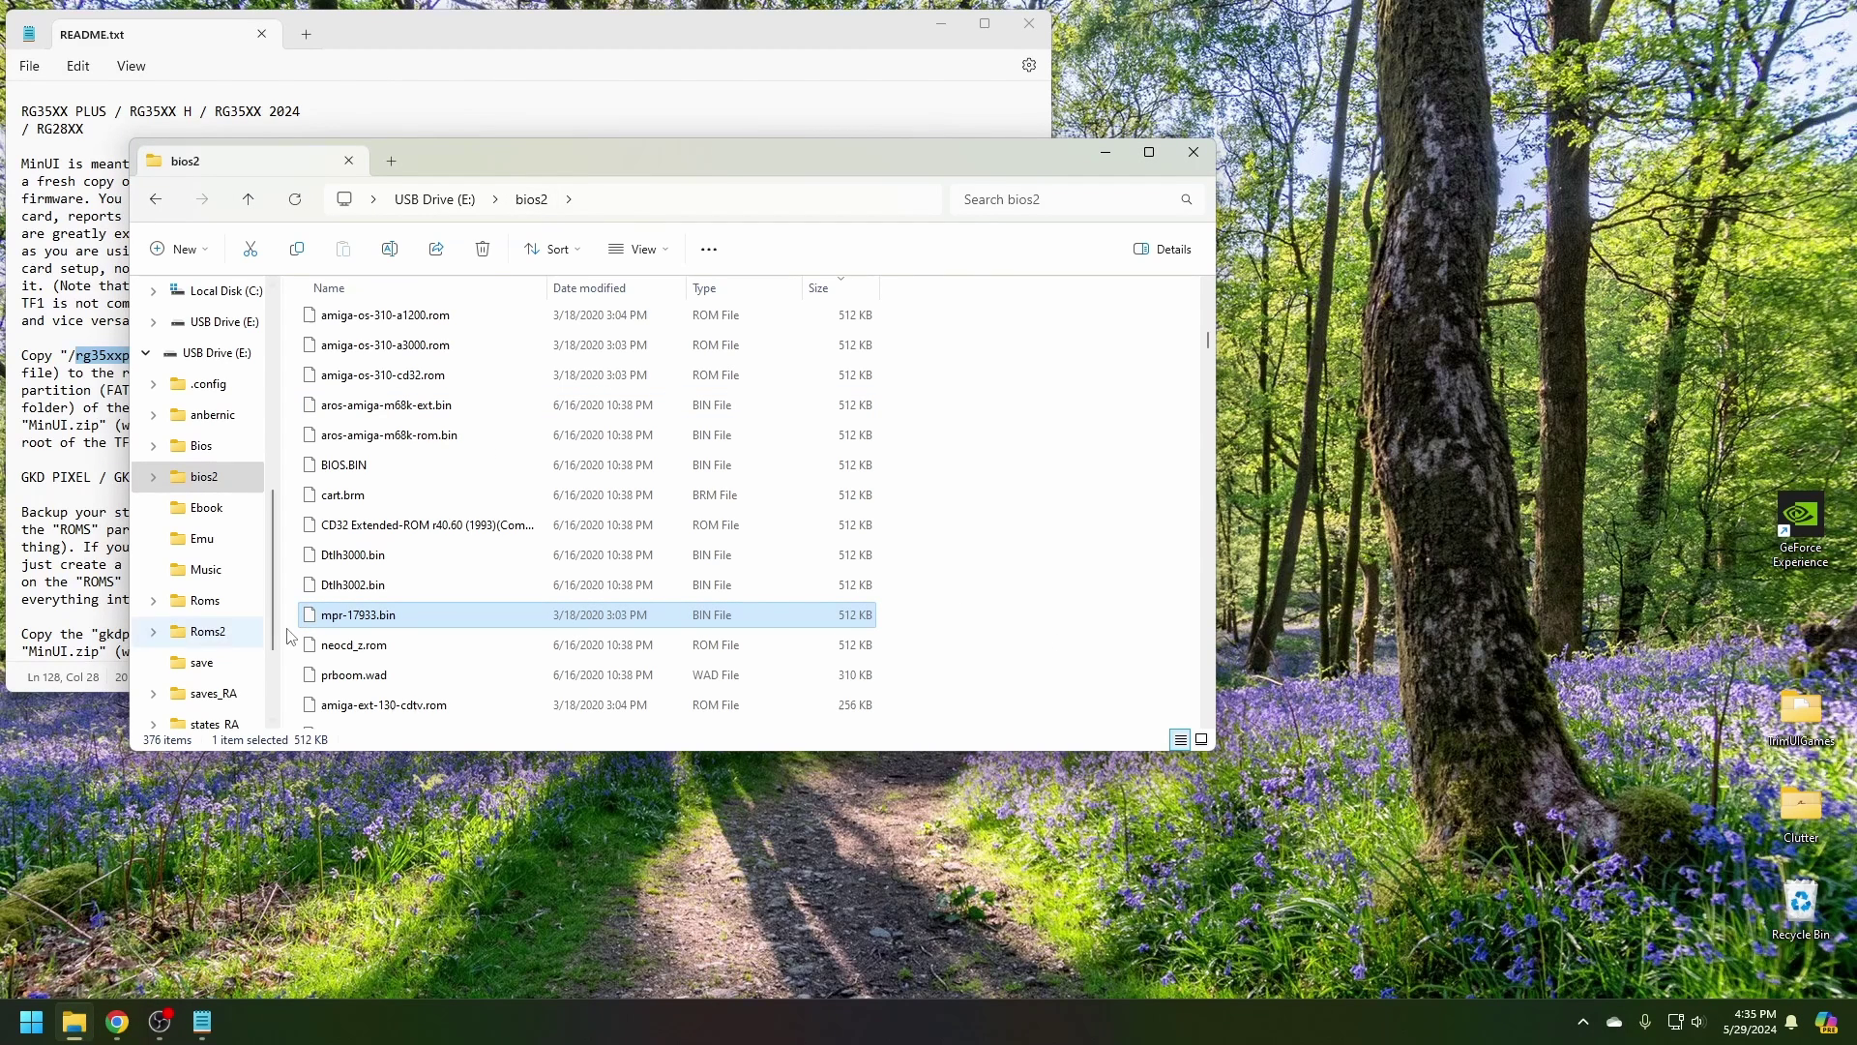
left_click_drag(917, 611, 327, 623)
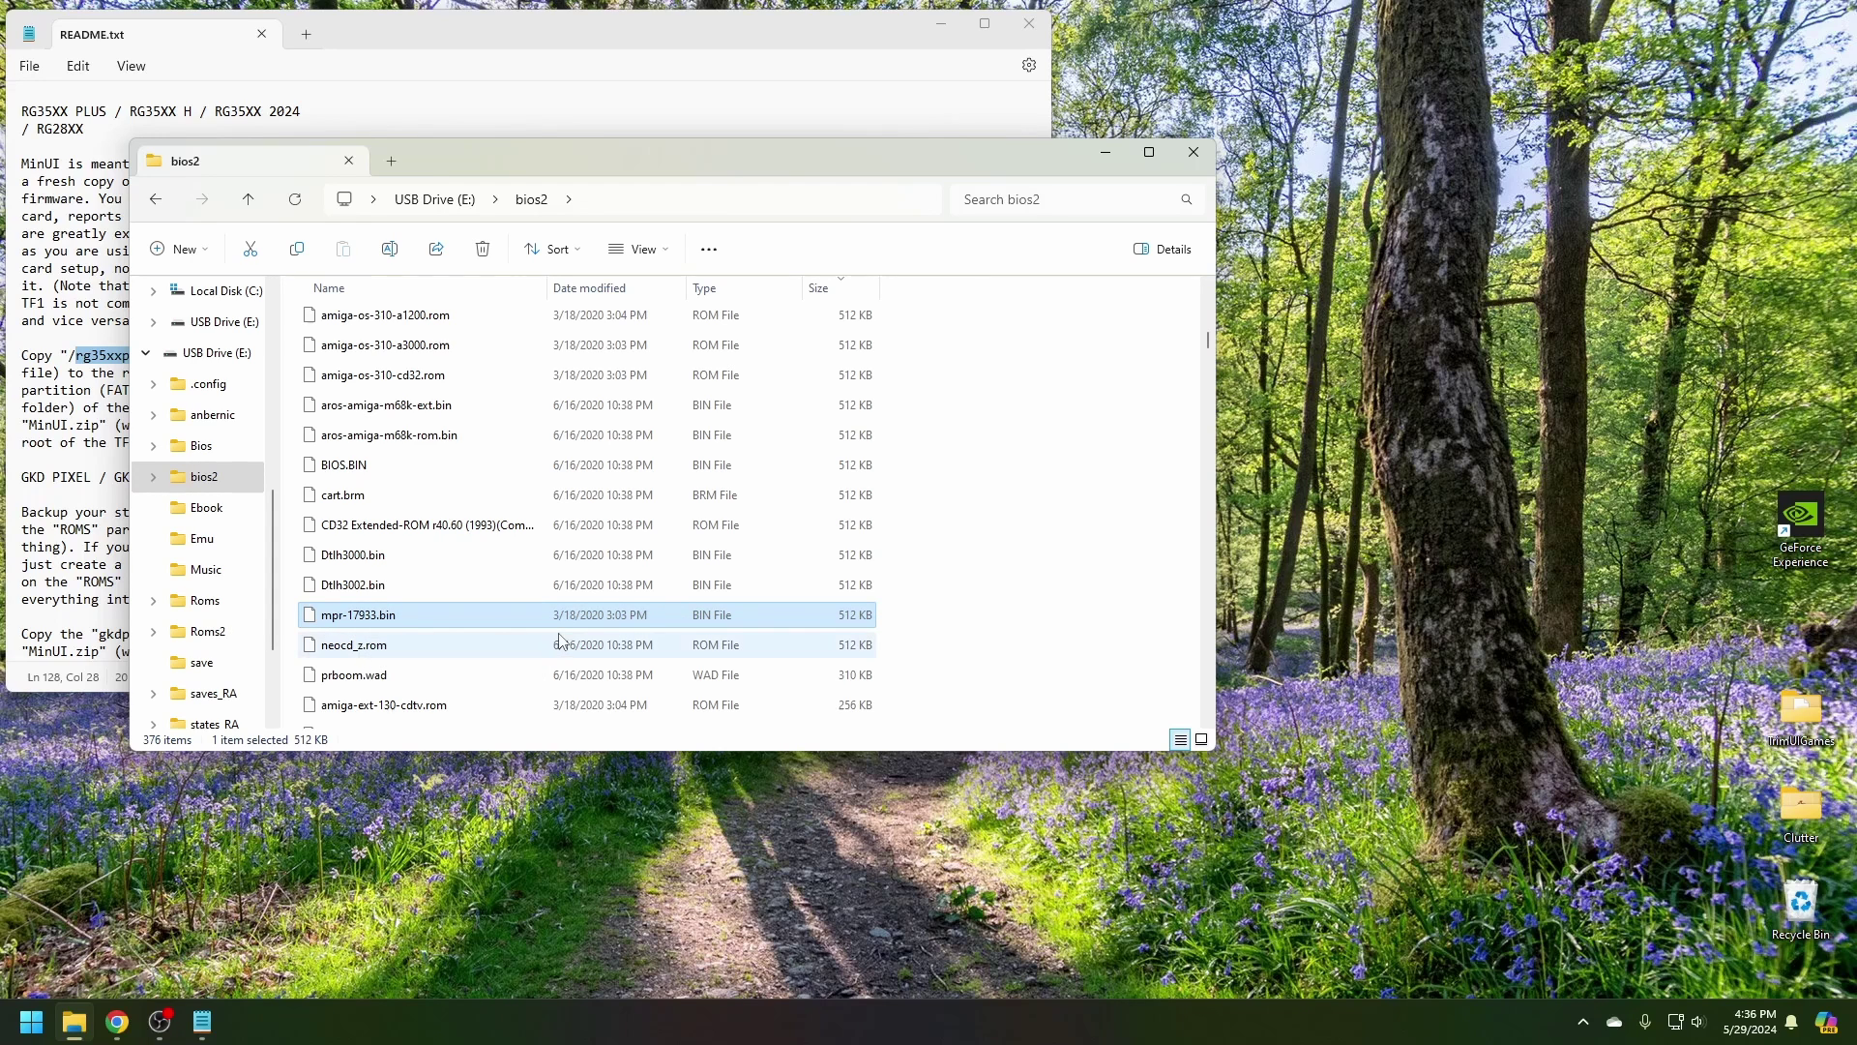
left_click(434, 199)
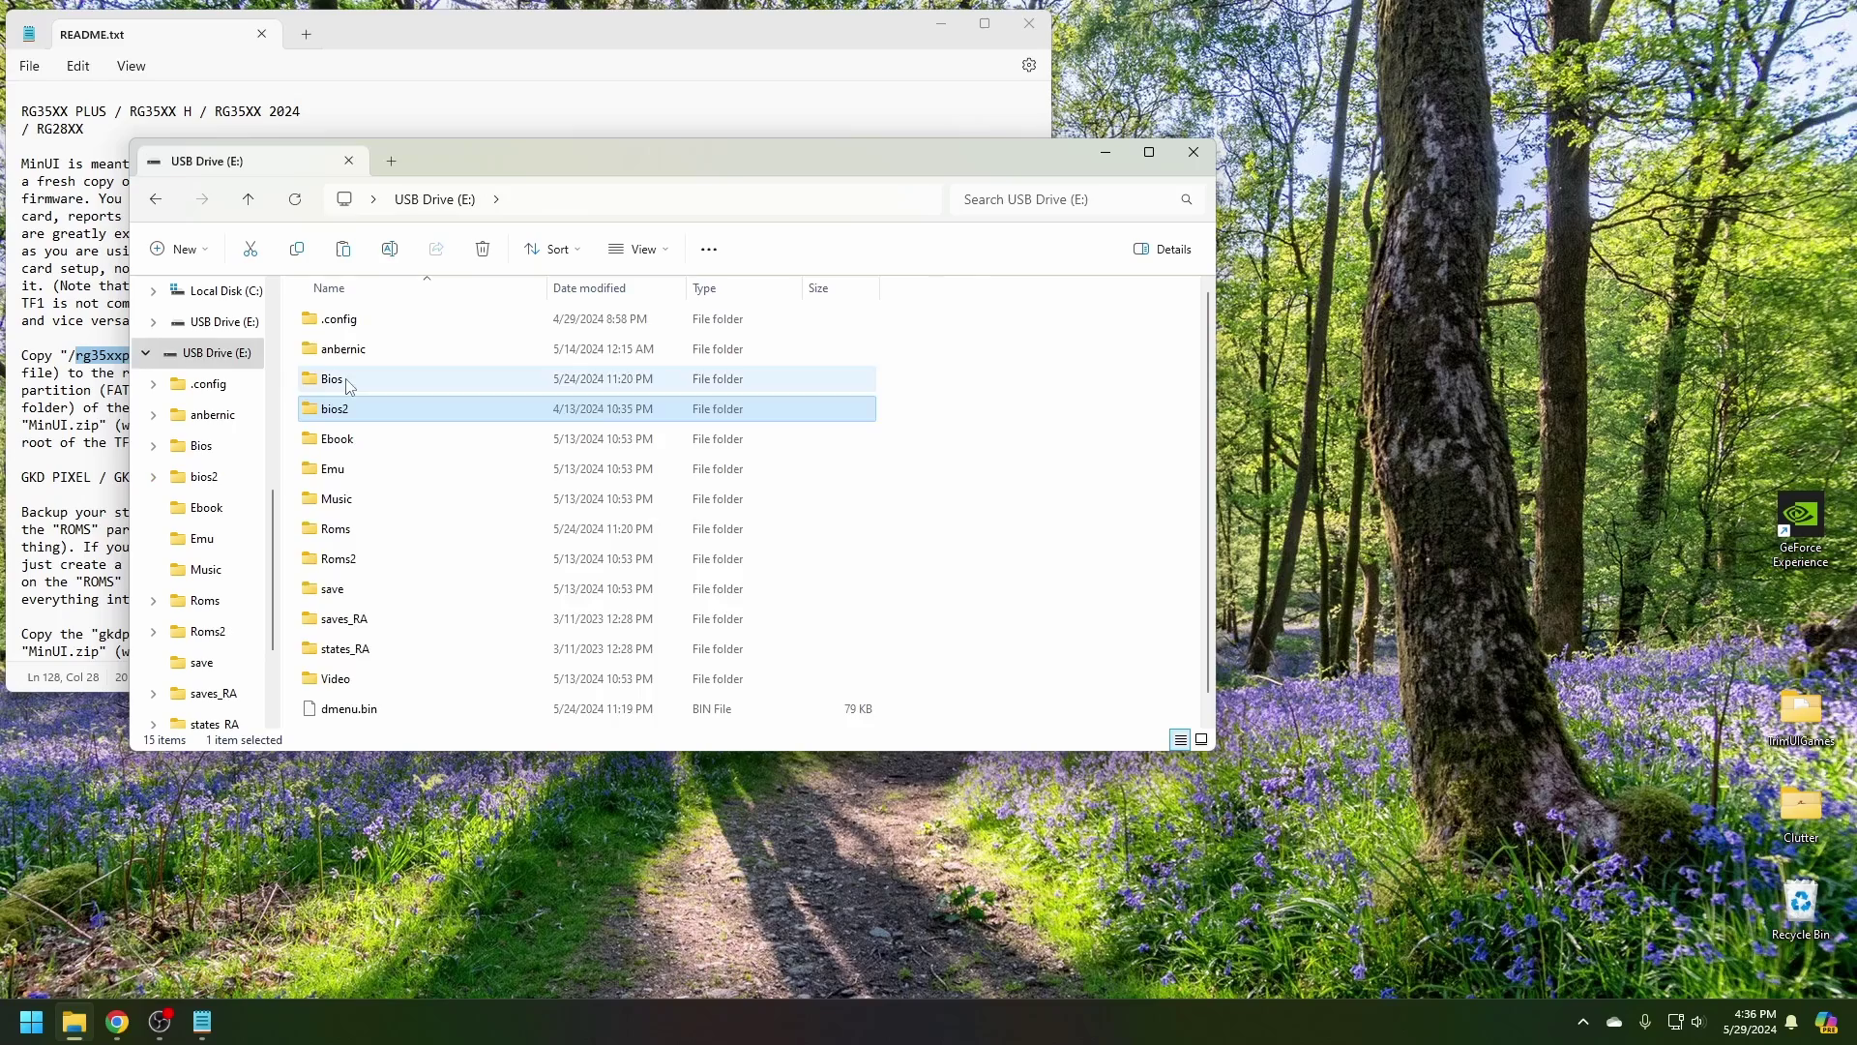
double_click(347, 382)
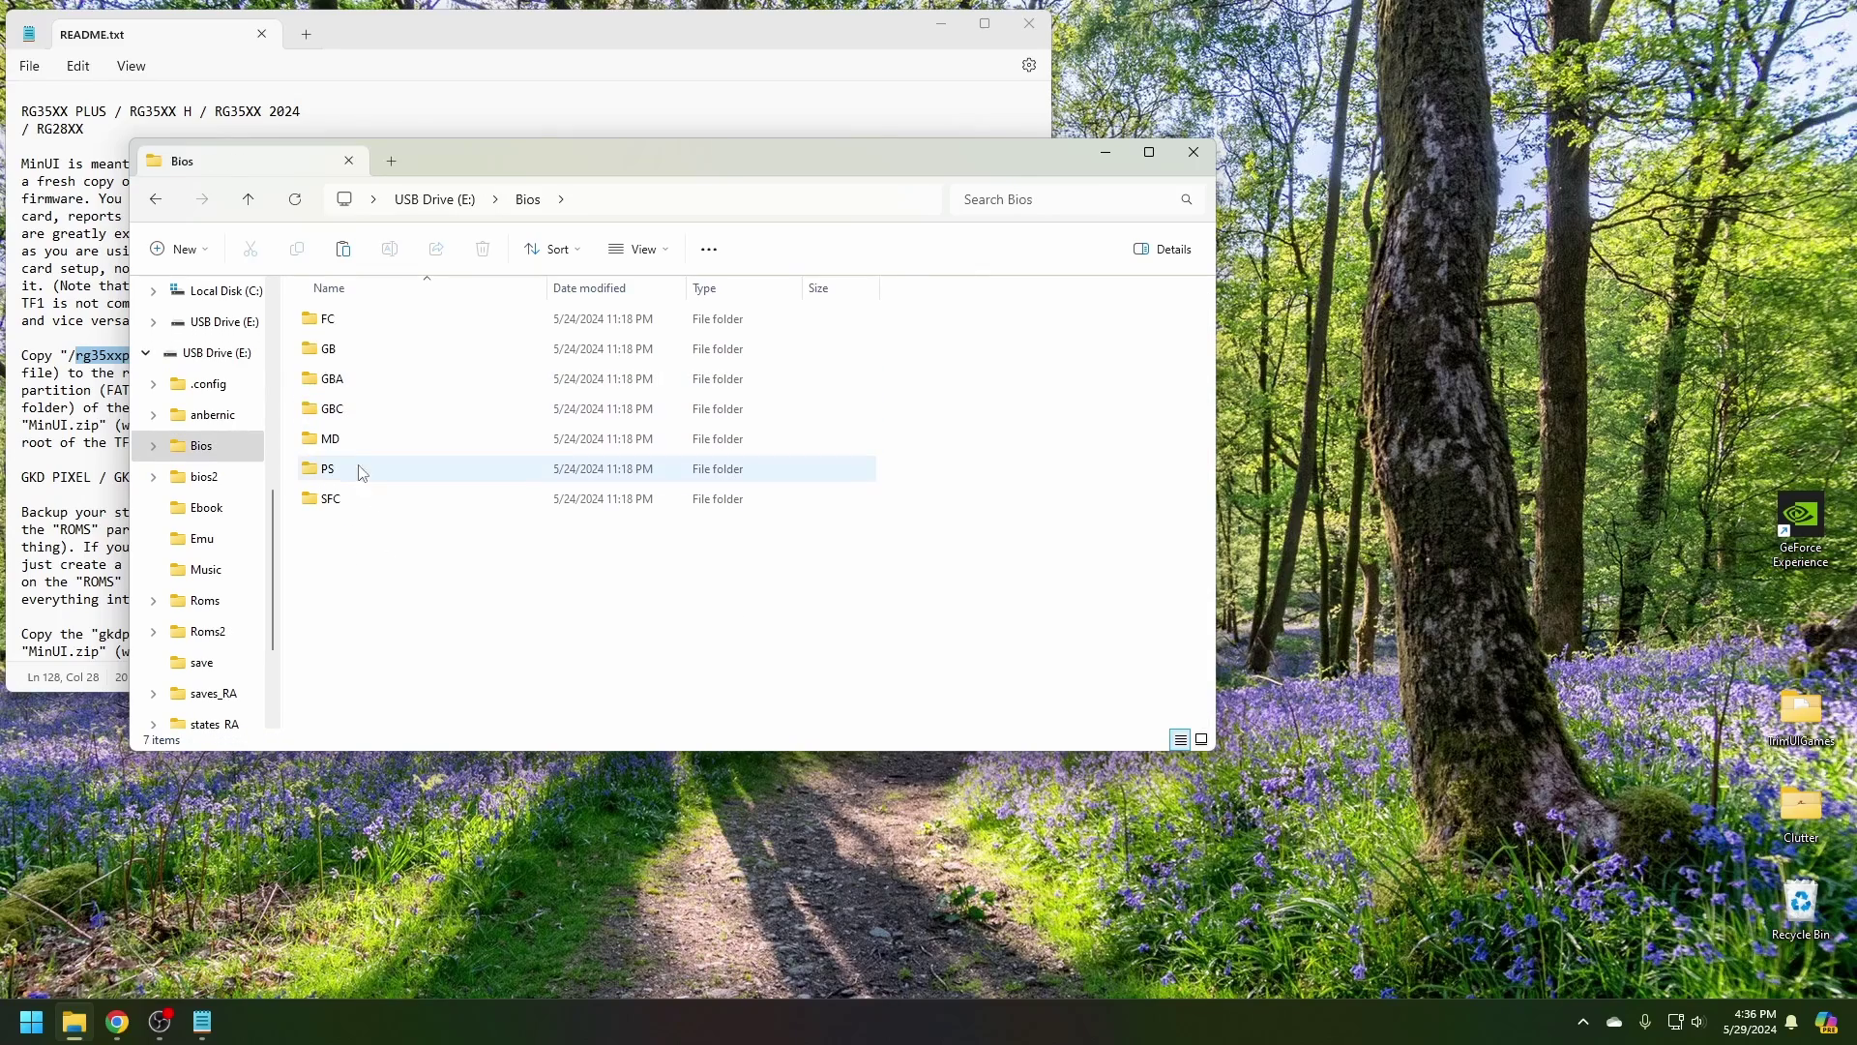
double_click(360, 469)
key("ctrl+v")
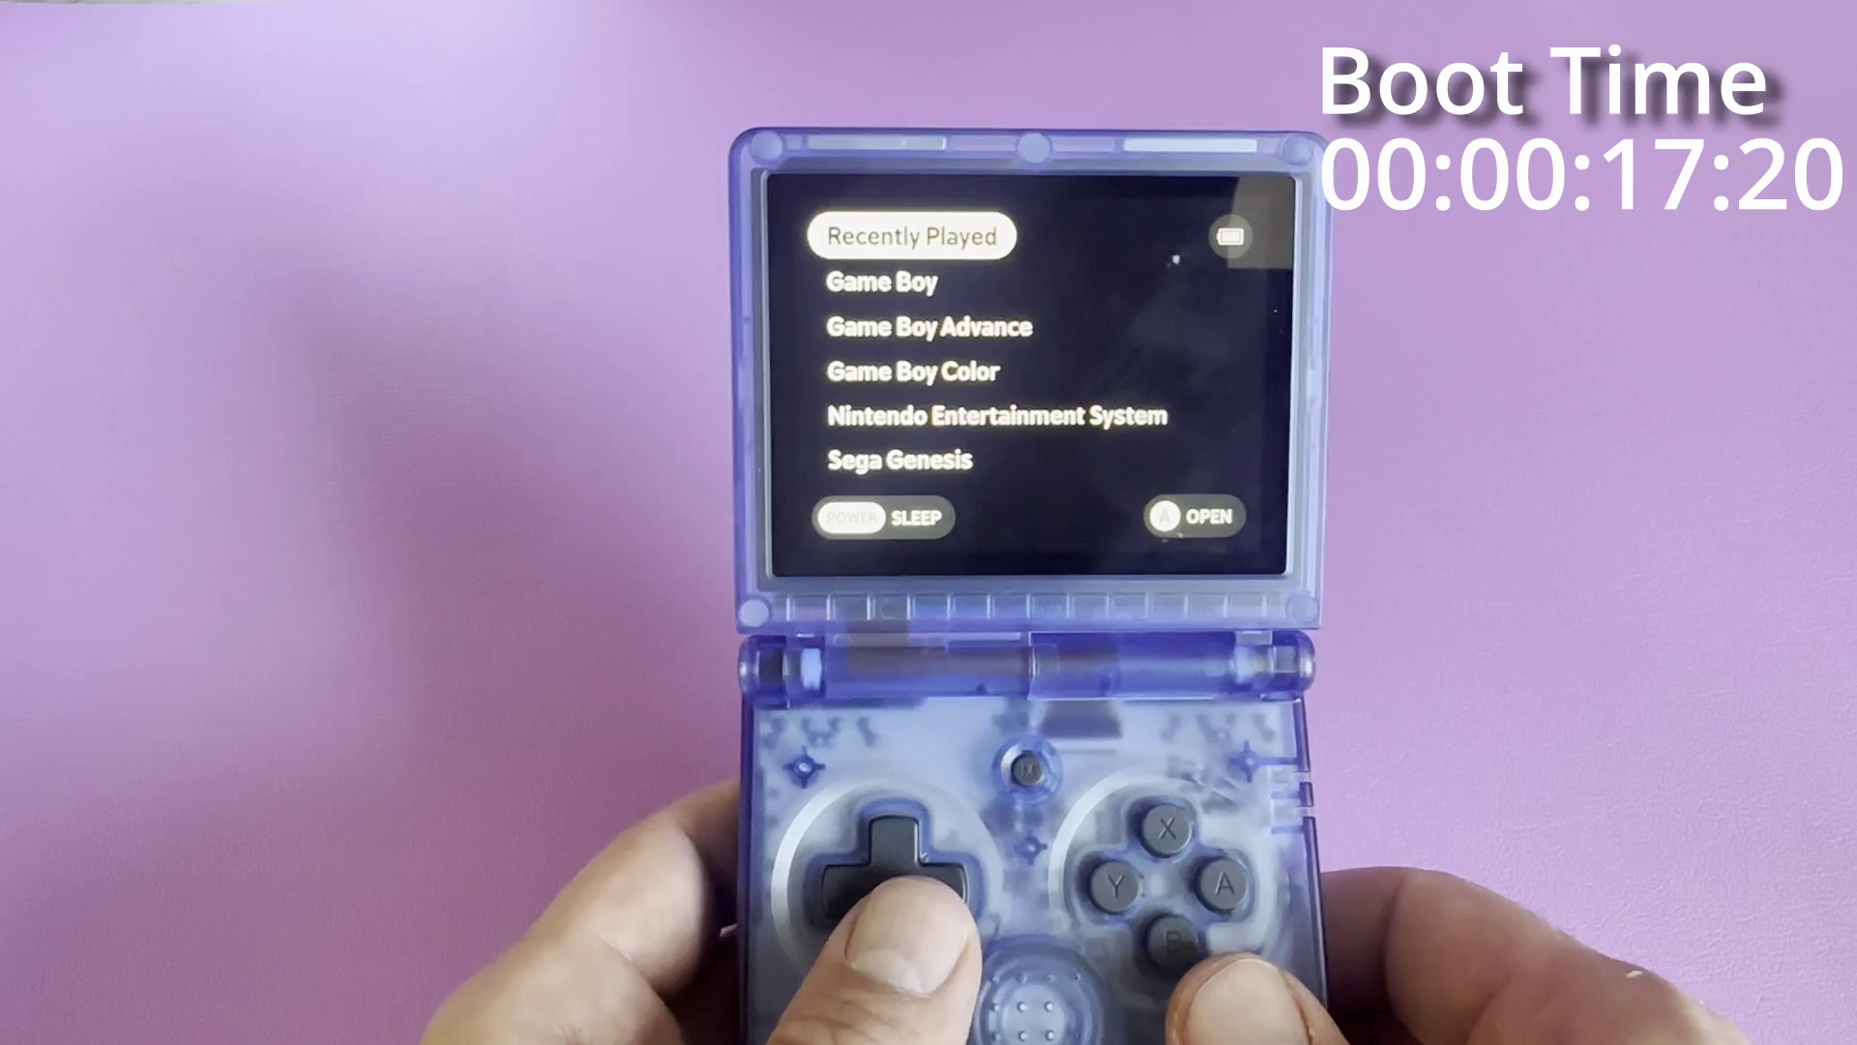
- Scroll down the MinUI system list past Game Boy
key("Down")
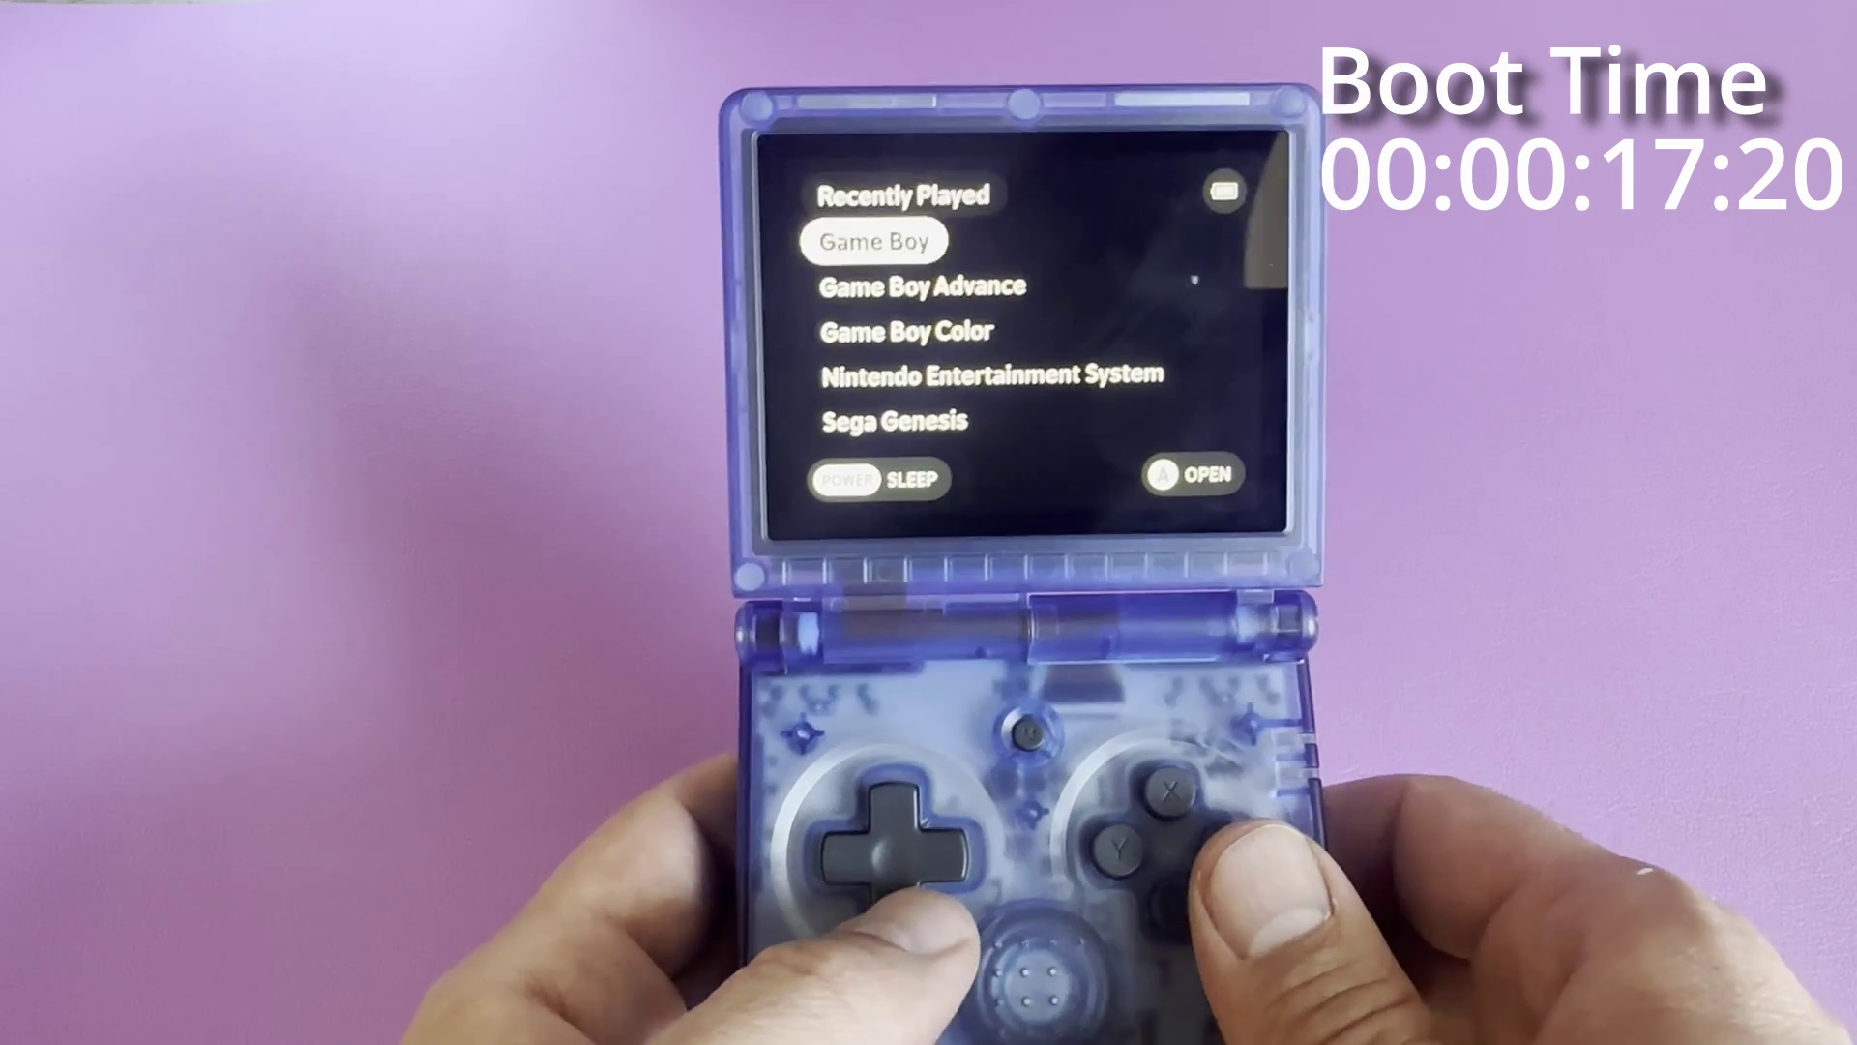
key("Down")
key("Down")
key("Down")
key("Down")
key("Down")
key("Down")
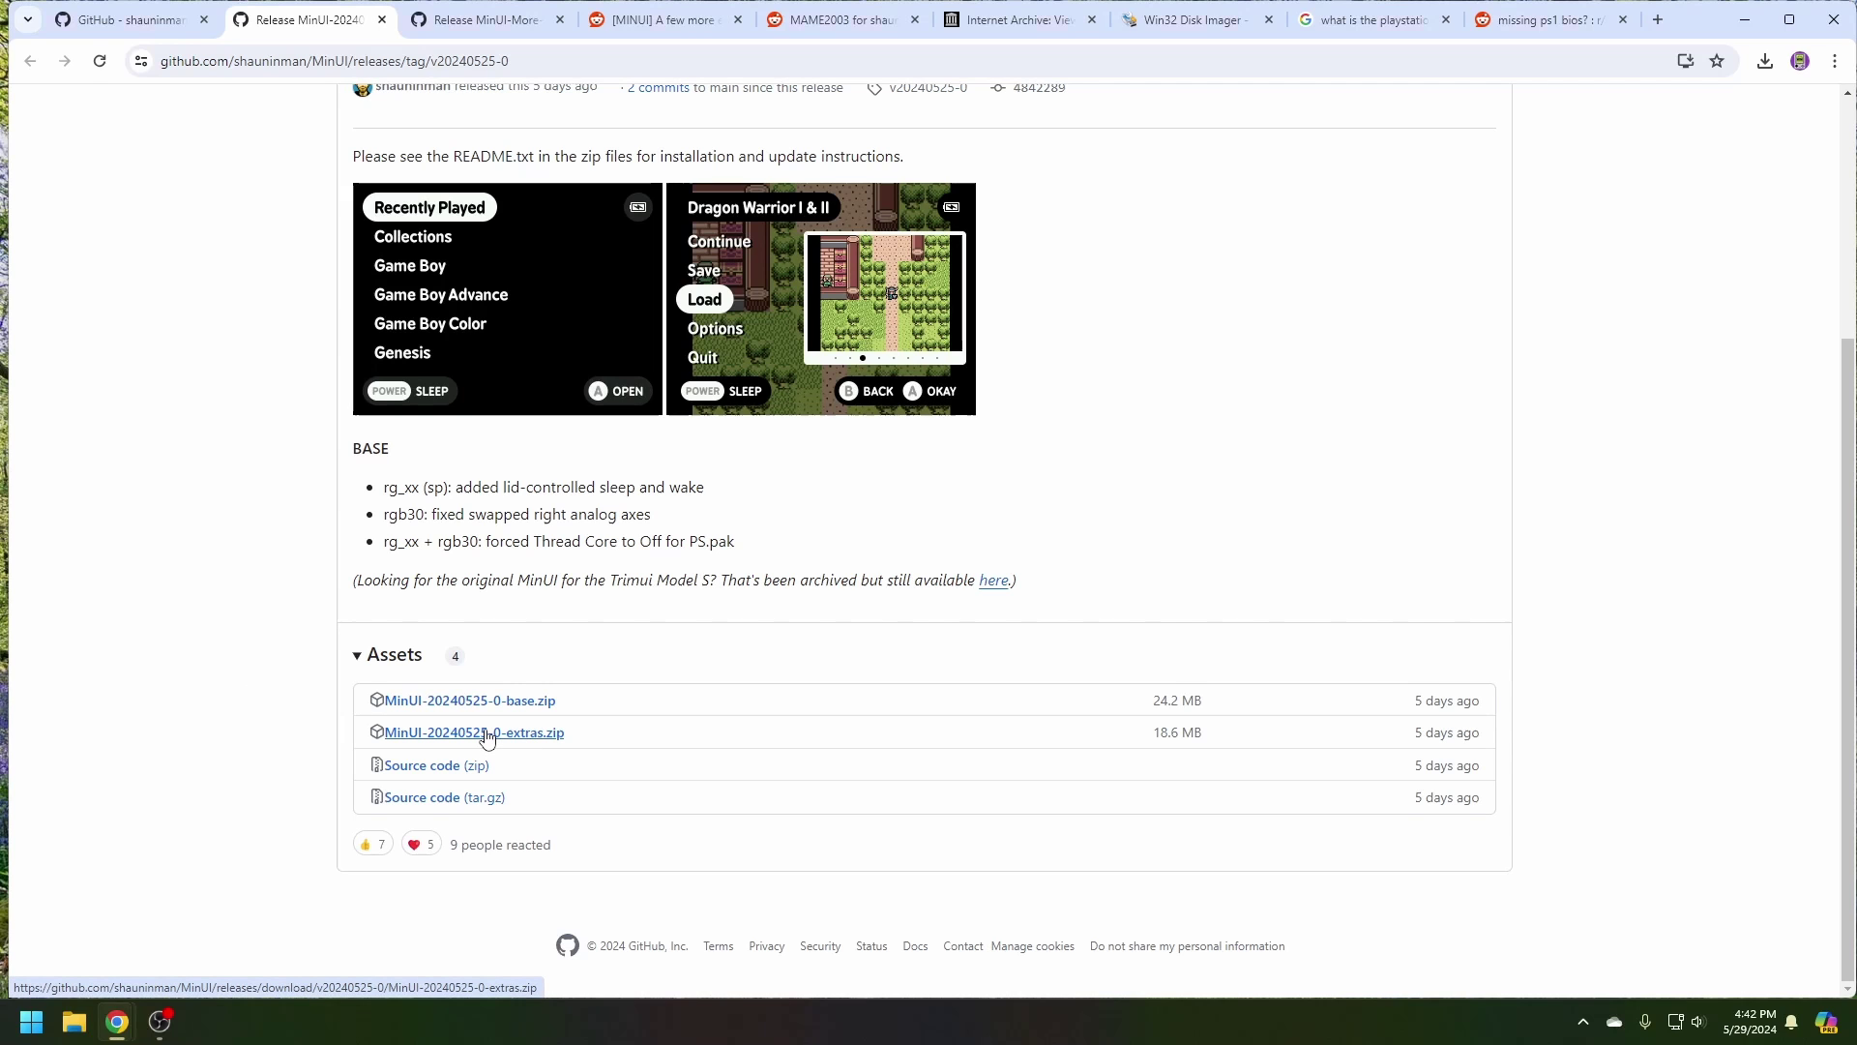
- Check the MinUI-20240525-0 release assets, then bring up File Explorer to find the extras download
scroll(895, 506, "up", 3)
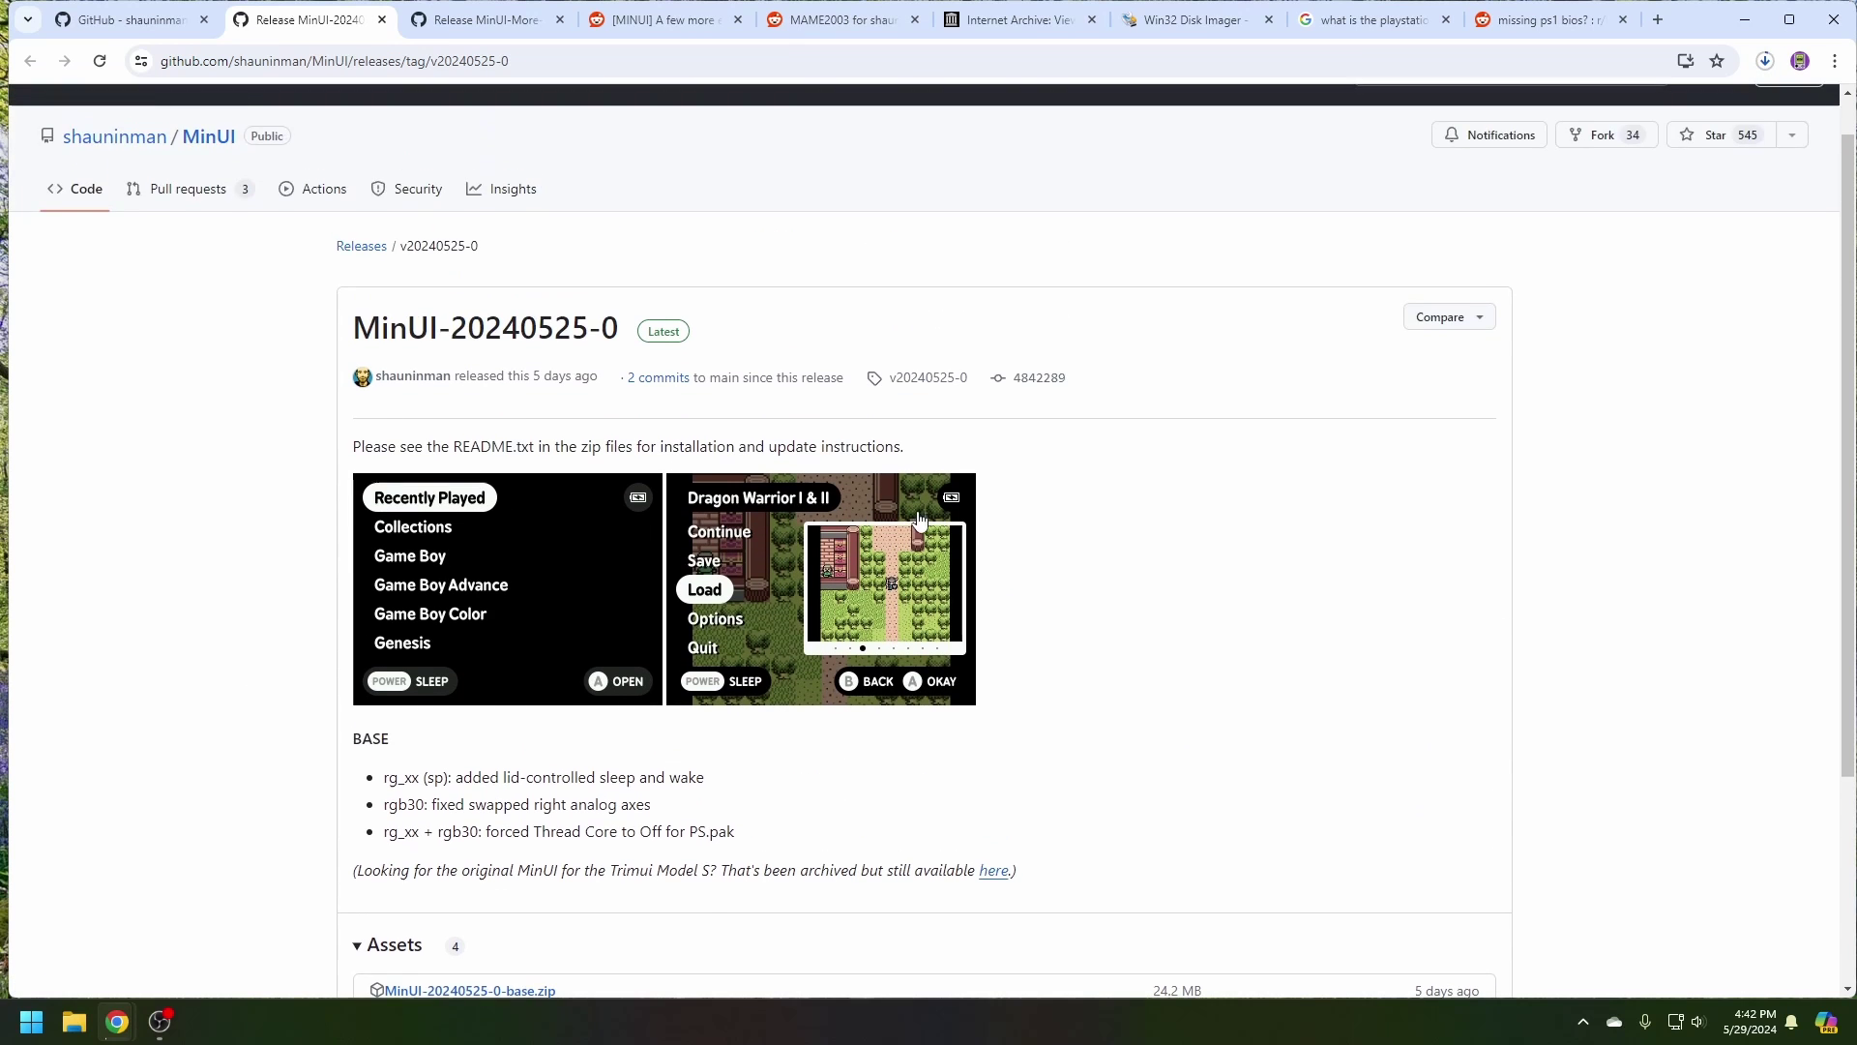
scroll(954, 551, "down", 1)
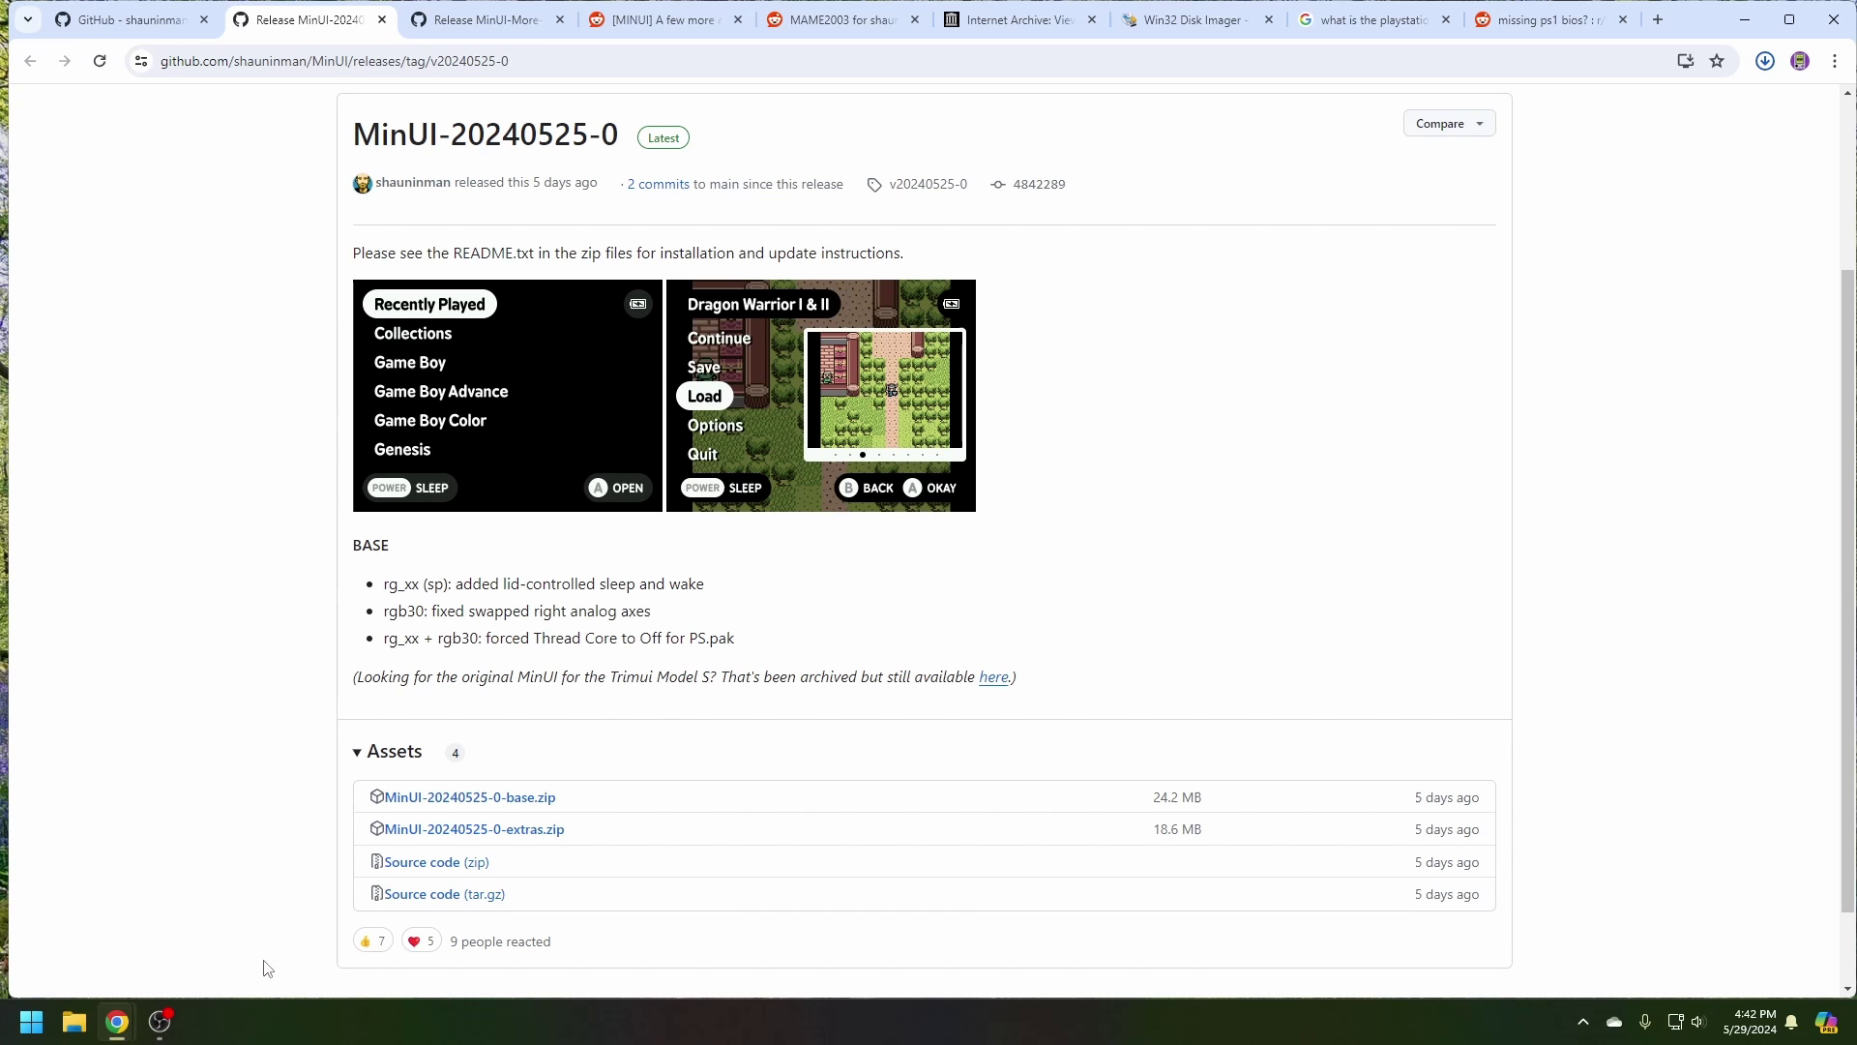
left_click(85, 1031)
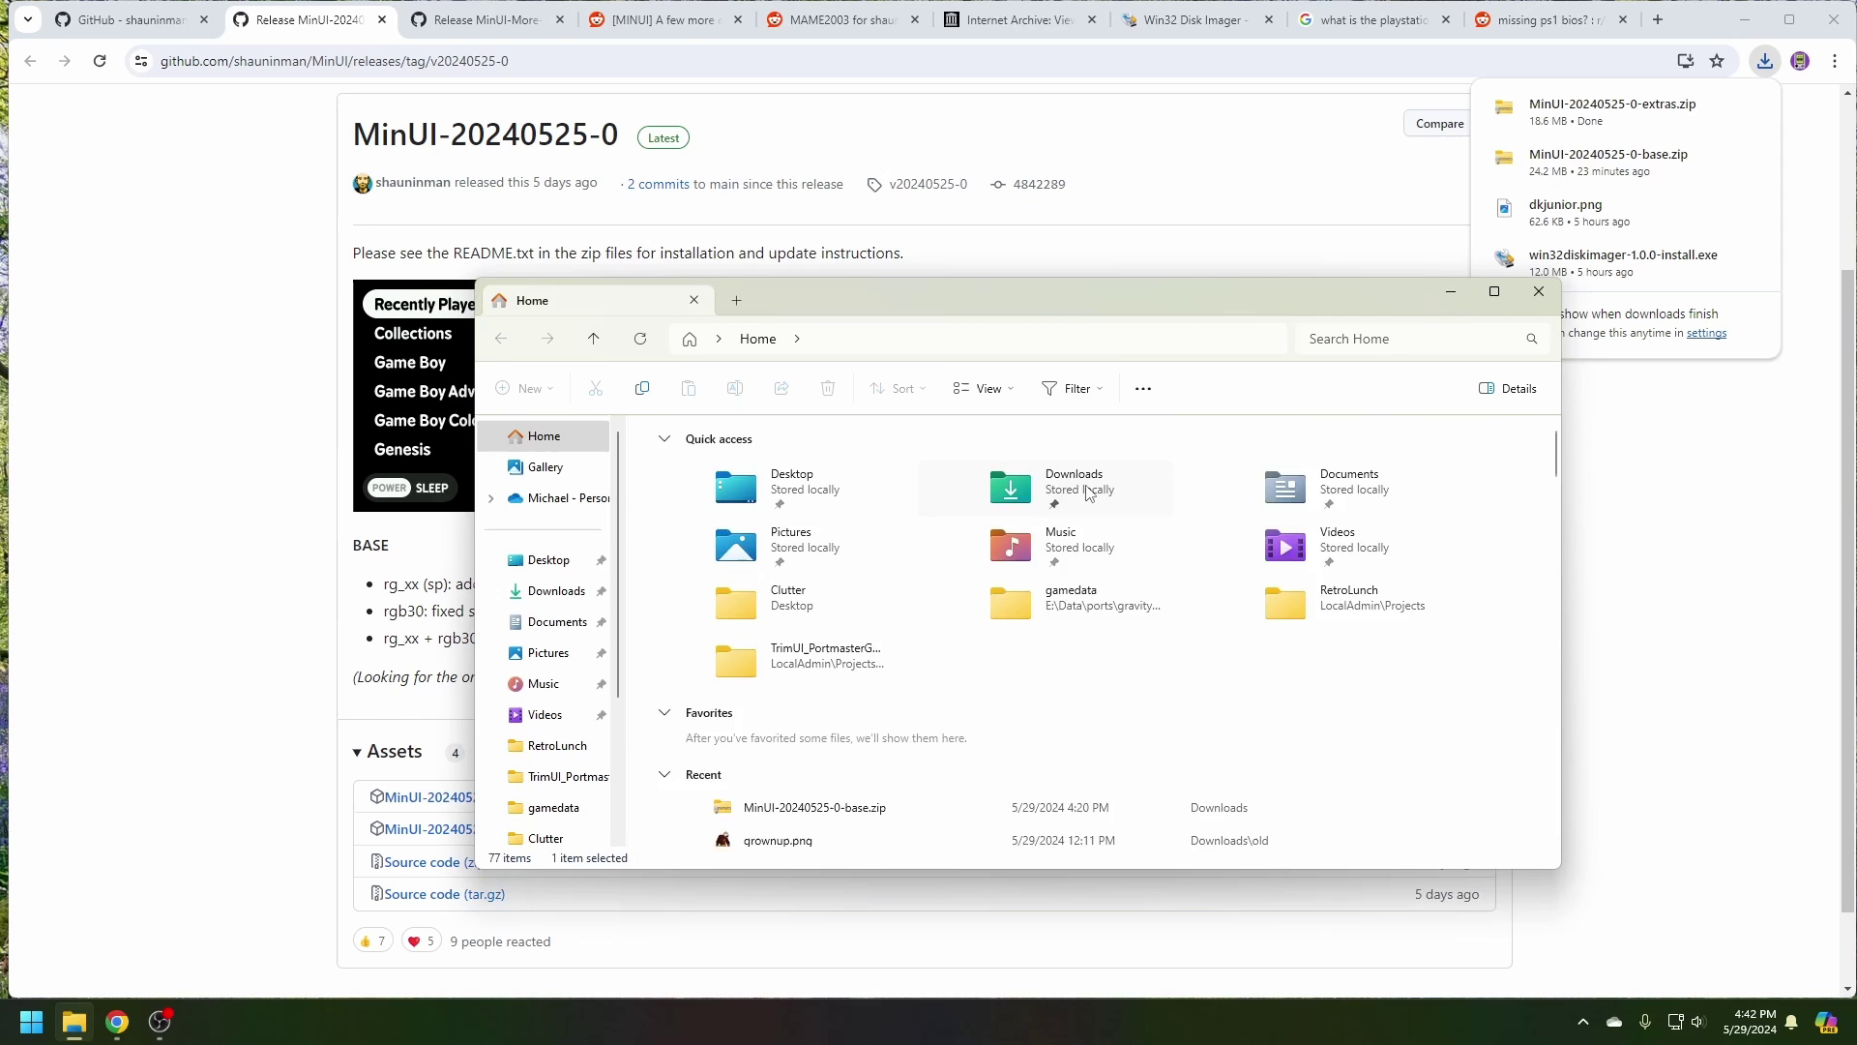
- Copy Bios, Emus, Roms, Saves and Tools from MinUI-20240525-0-extras.zip onto USB Drive (E:), skipping README.txt
double_click(1088, 491)
left_click(774, 489)
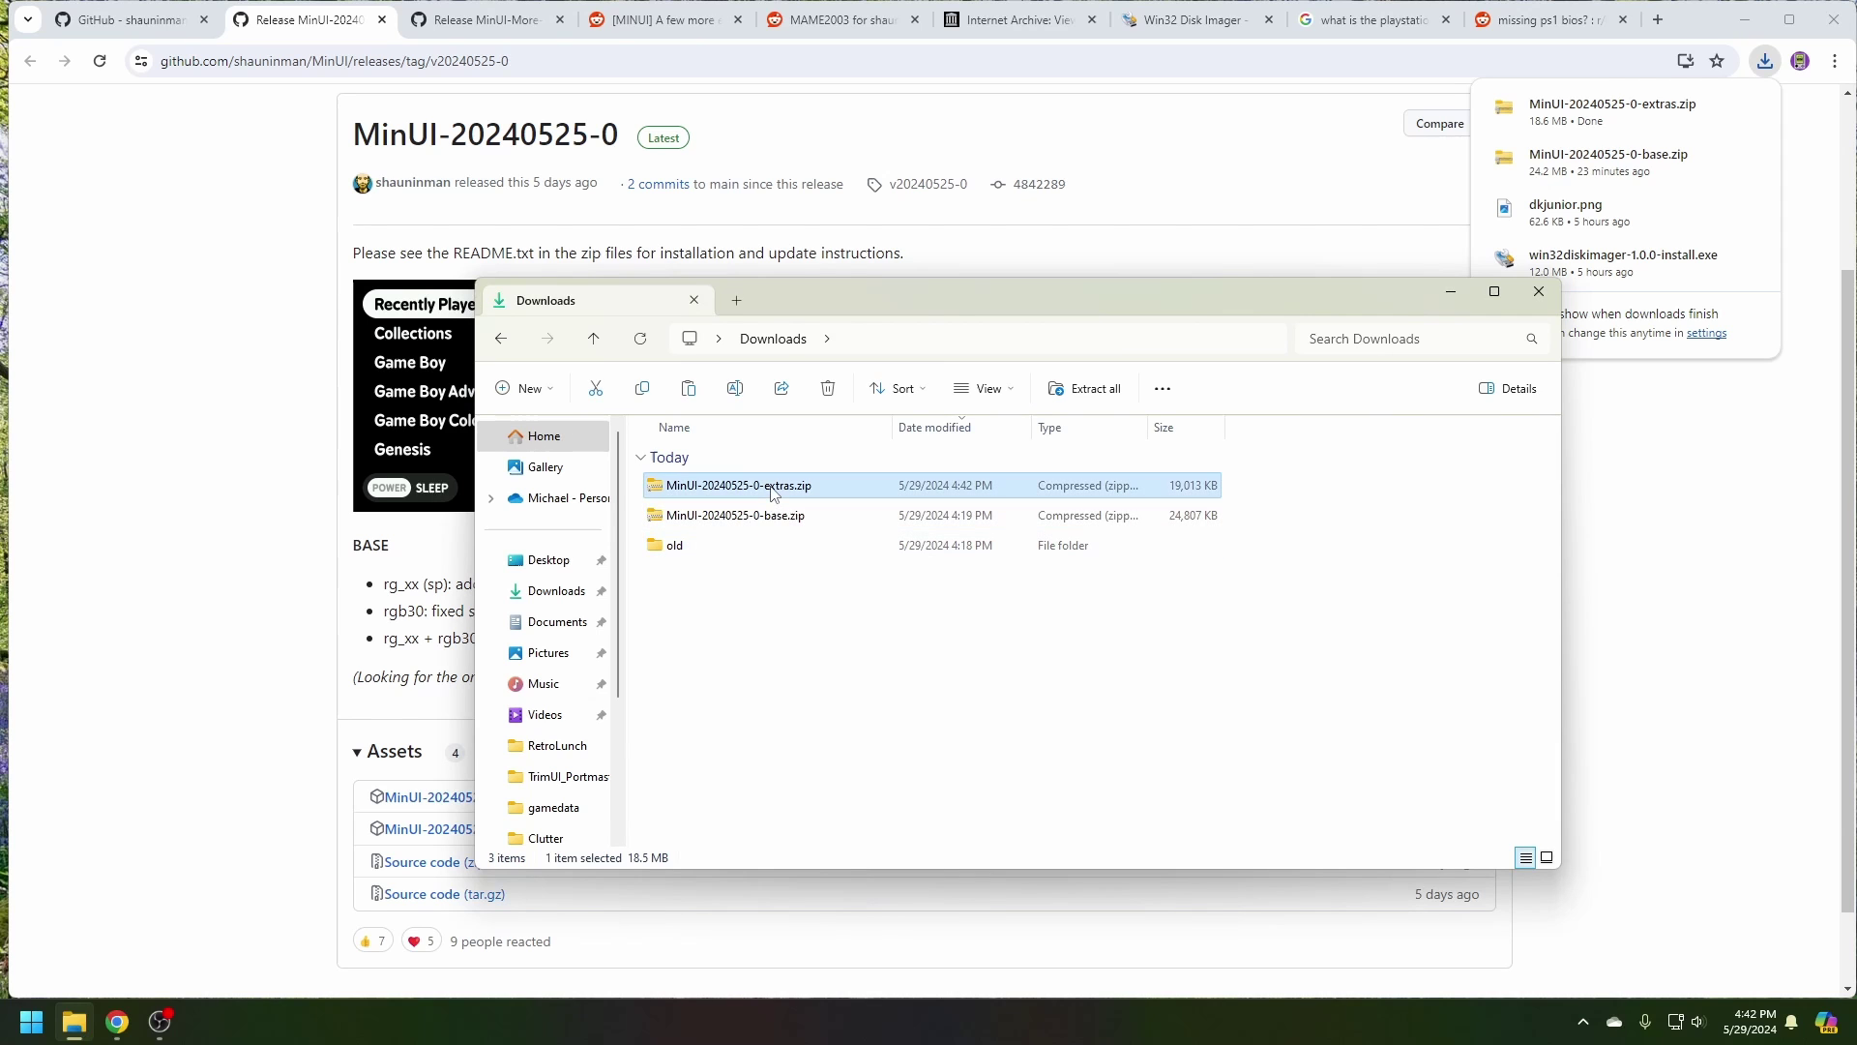
double_click(774, 488)
left_click_drag(830, 733, 627, 443)
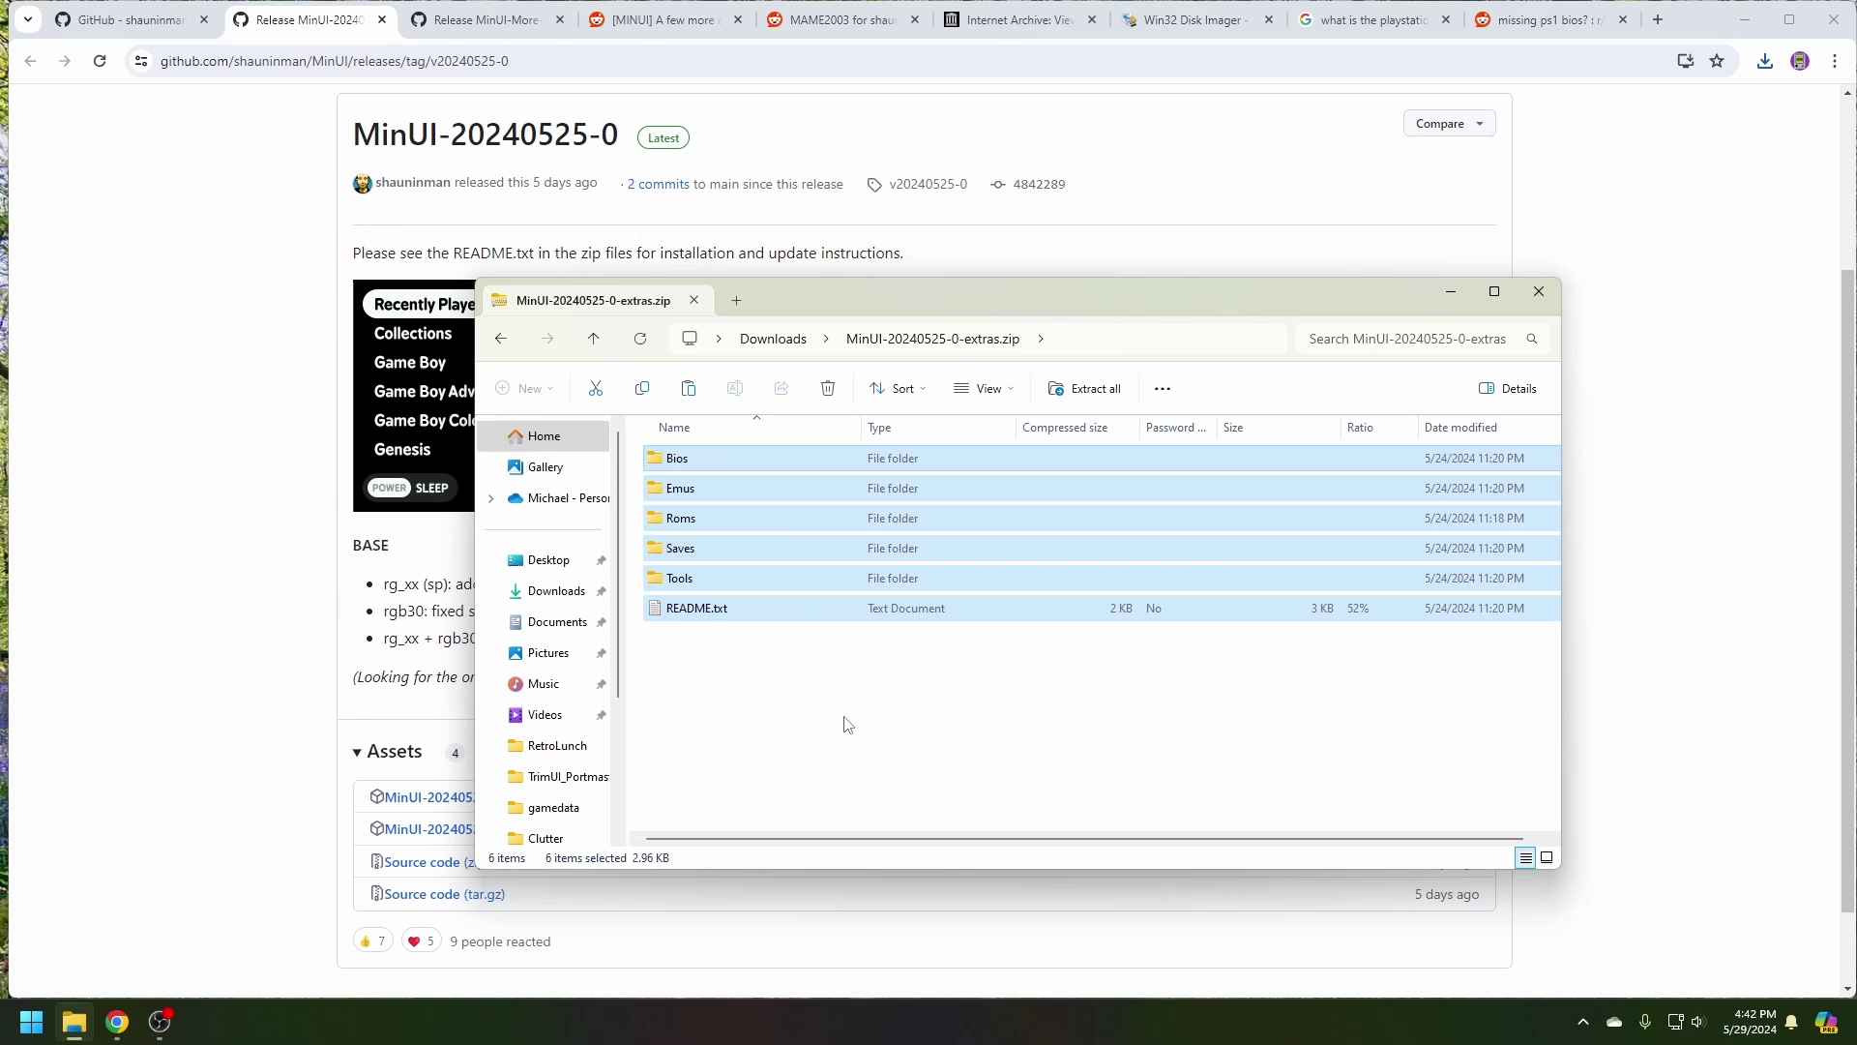
key("alt+Tab")
left_click(1359, 638)
left_click(697, 607, "ctrl")
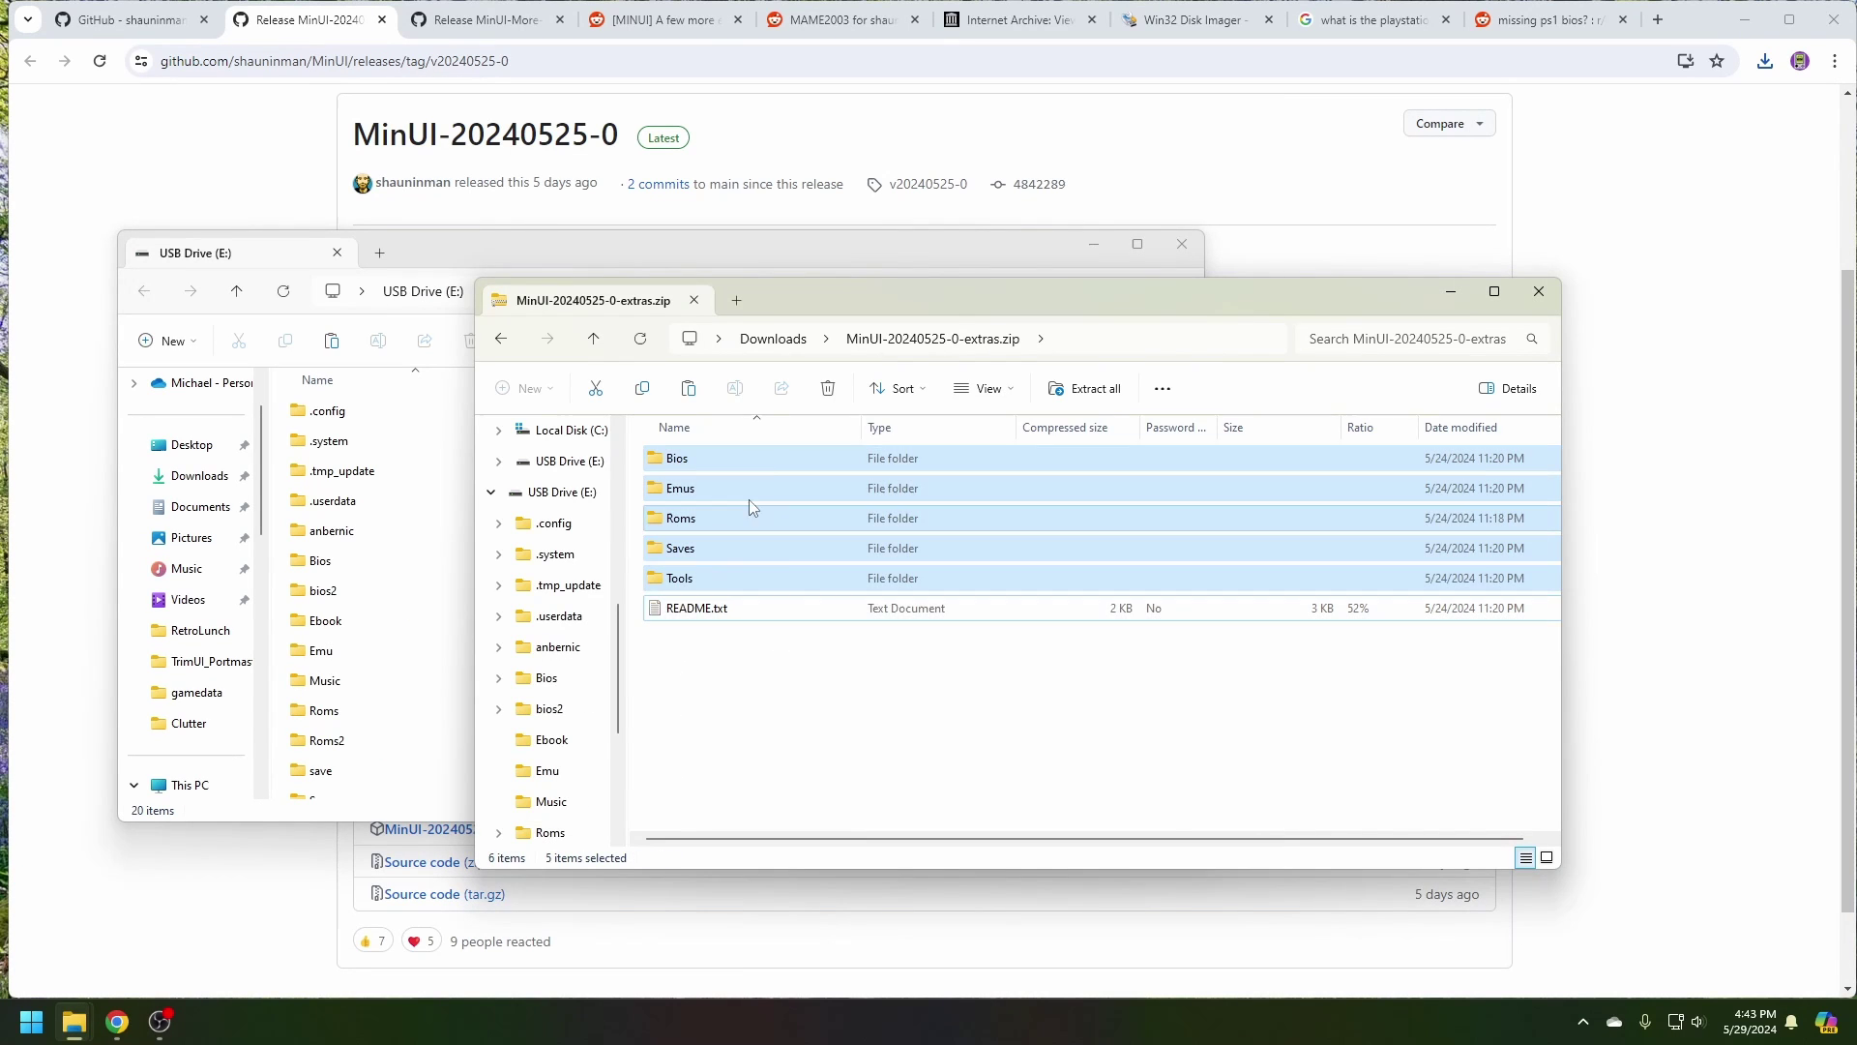
left_click_drag(749, 500, 446, 680)
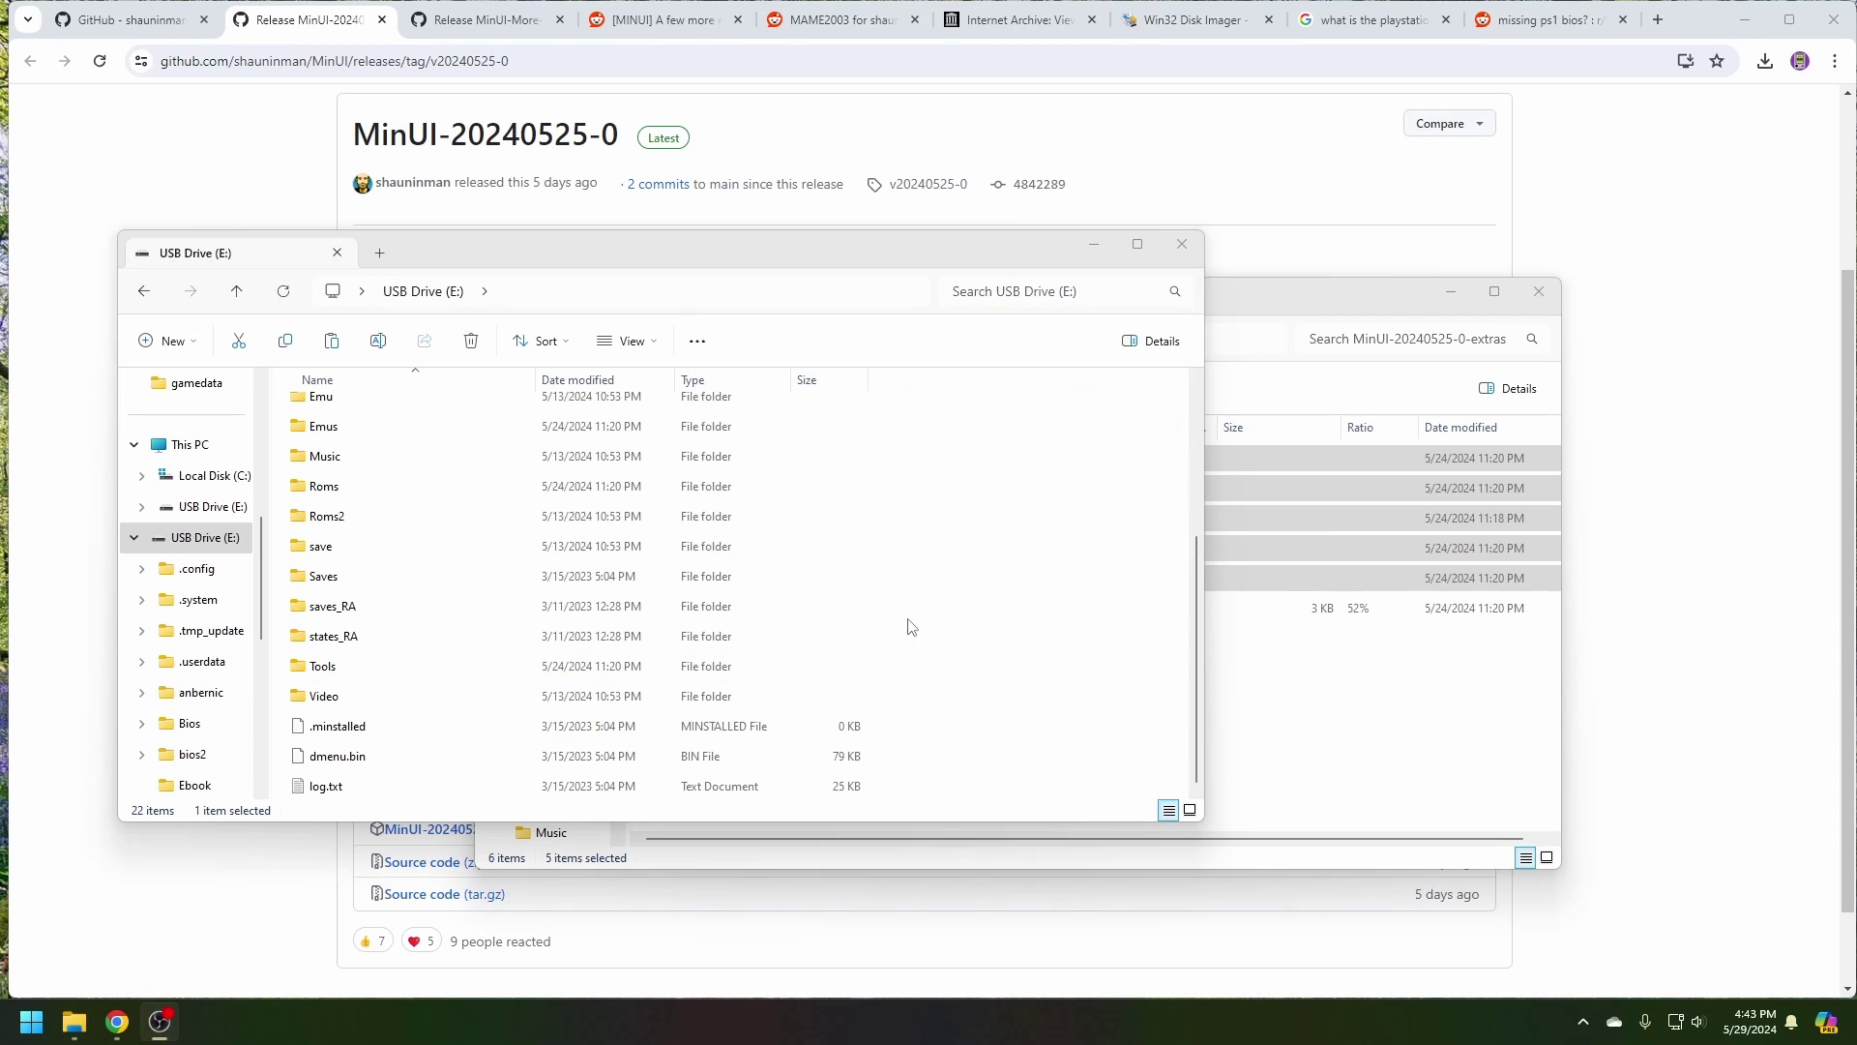
- Inspect the old Roms2 GG folder and the Roms Sega Game Gear (GG) folder
left_click(325, 487)
double_click(325, 487)
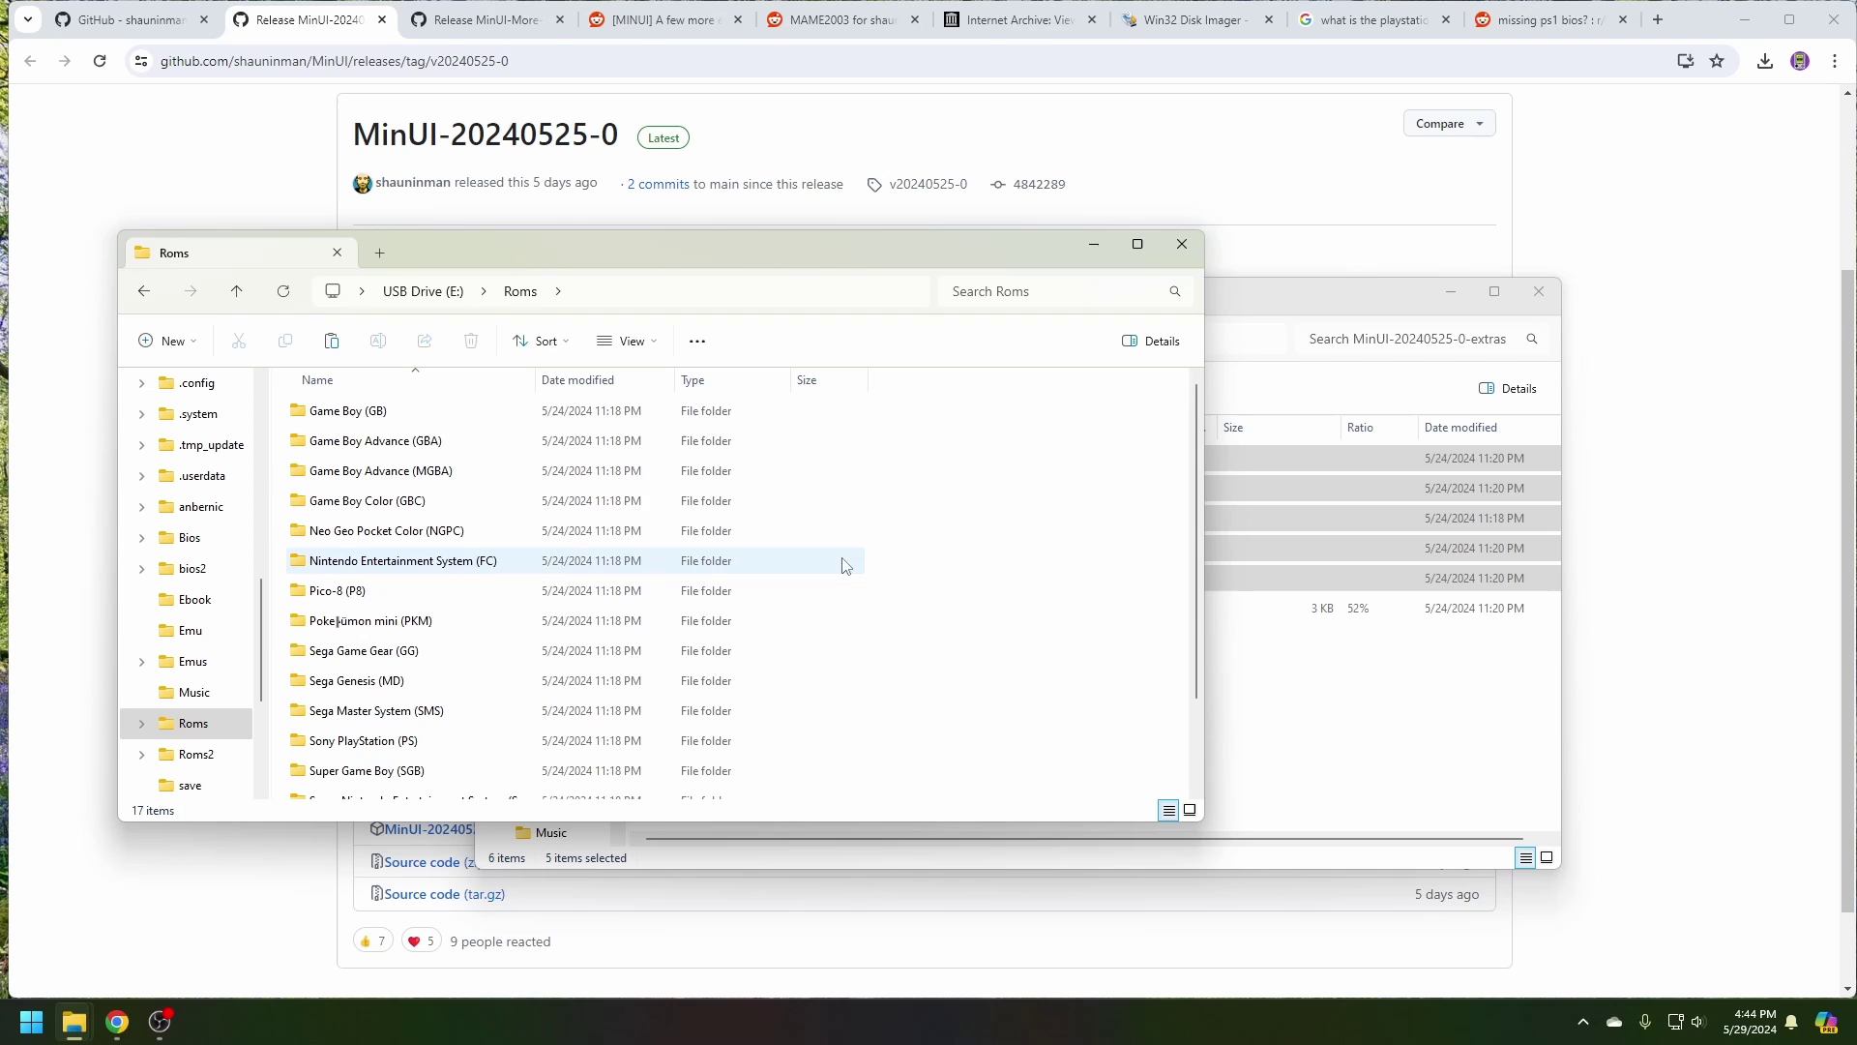
scroll(852, 552, "down", 1)
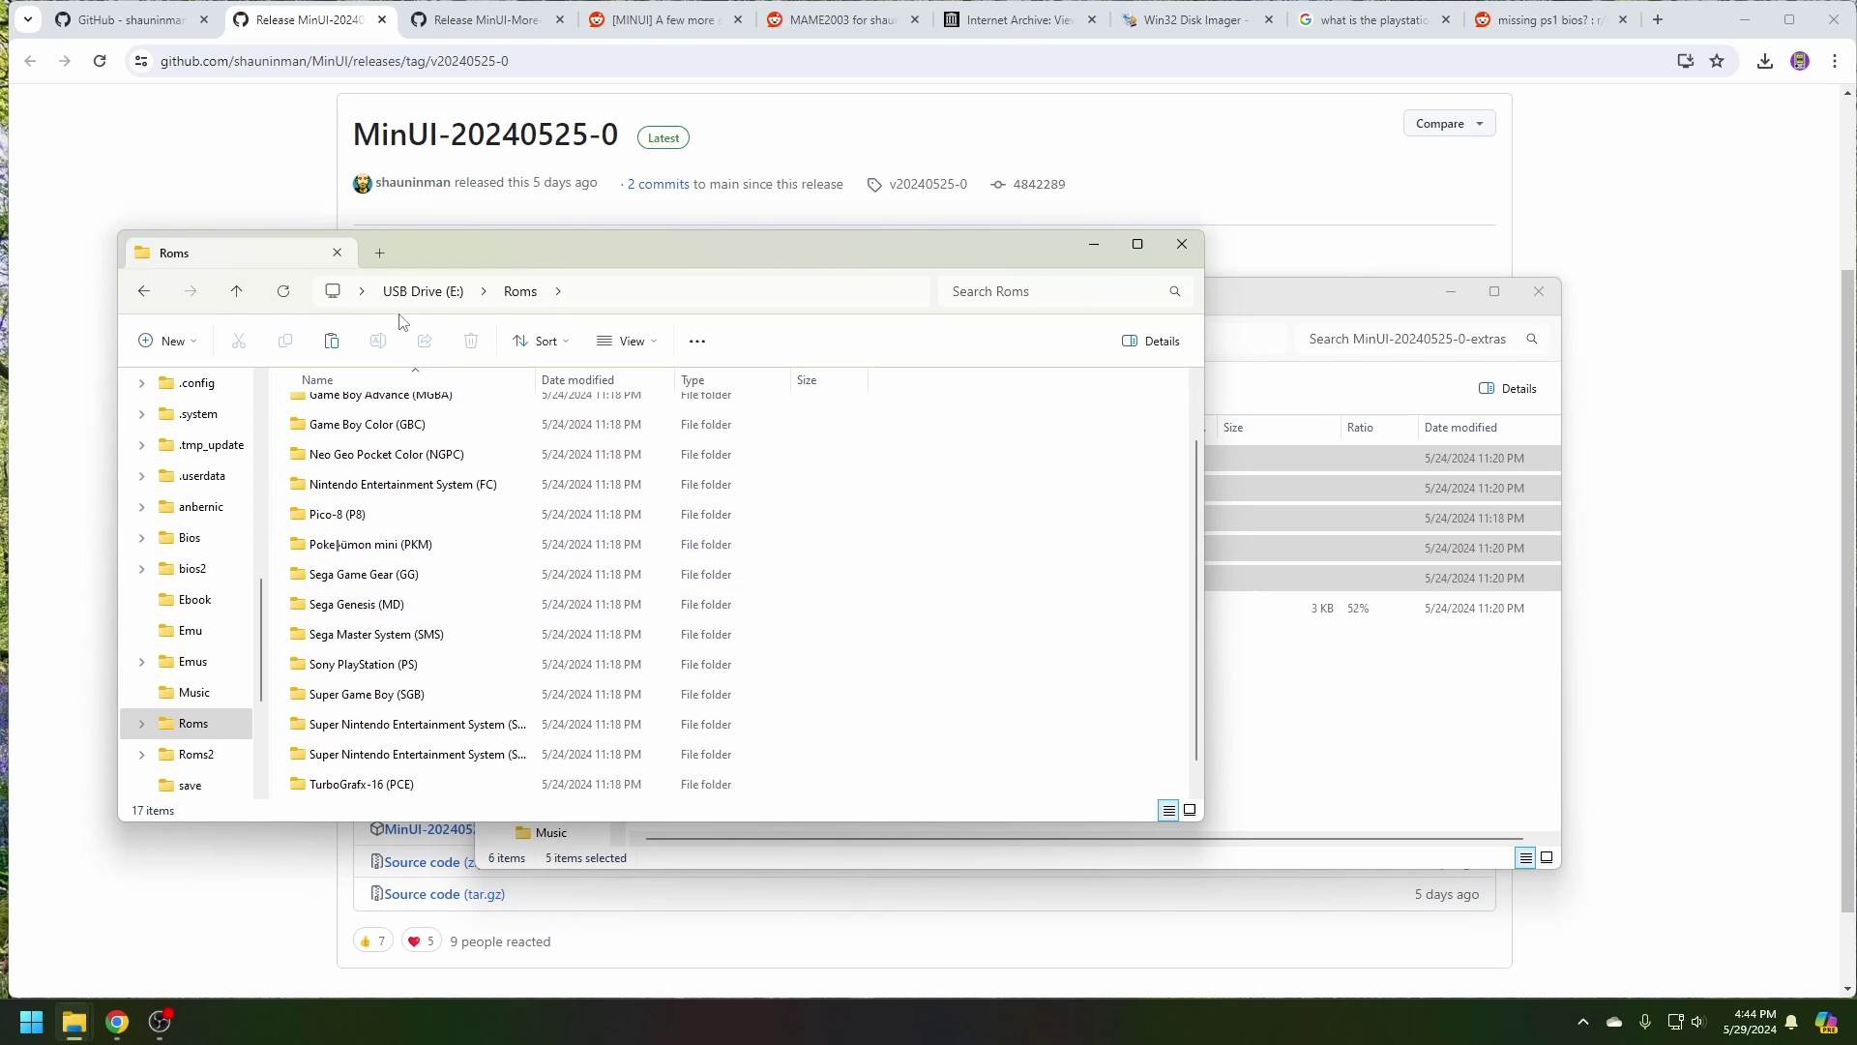
left_click(416, 291)
double_click(353, 770)
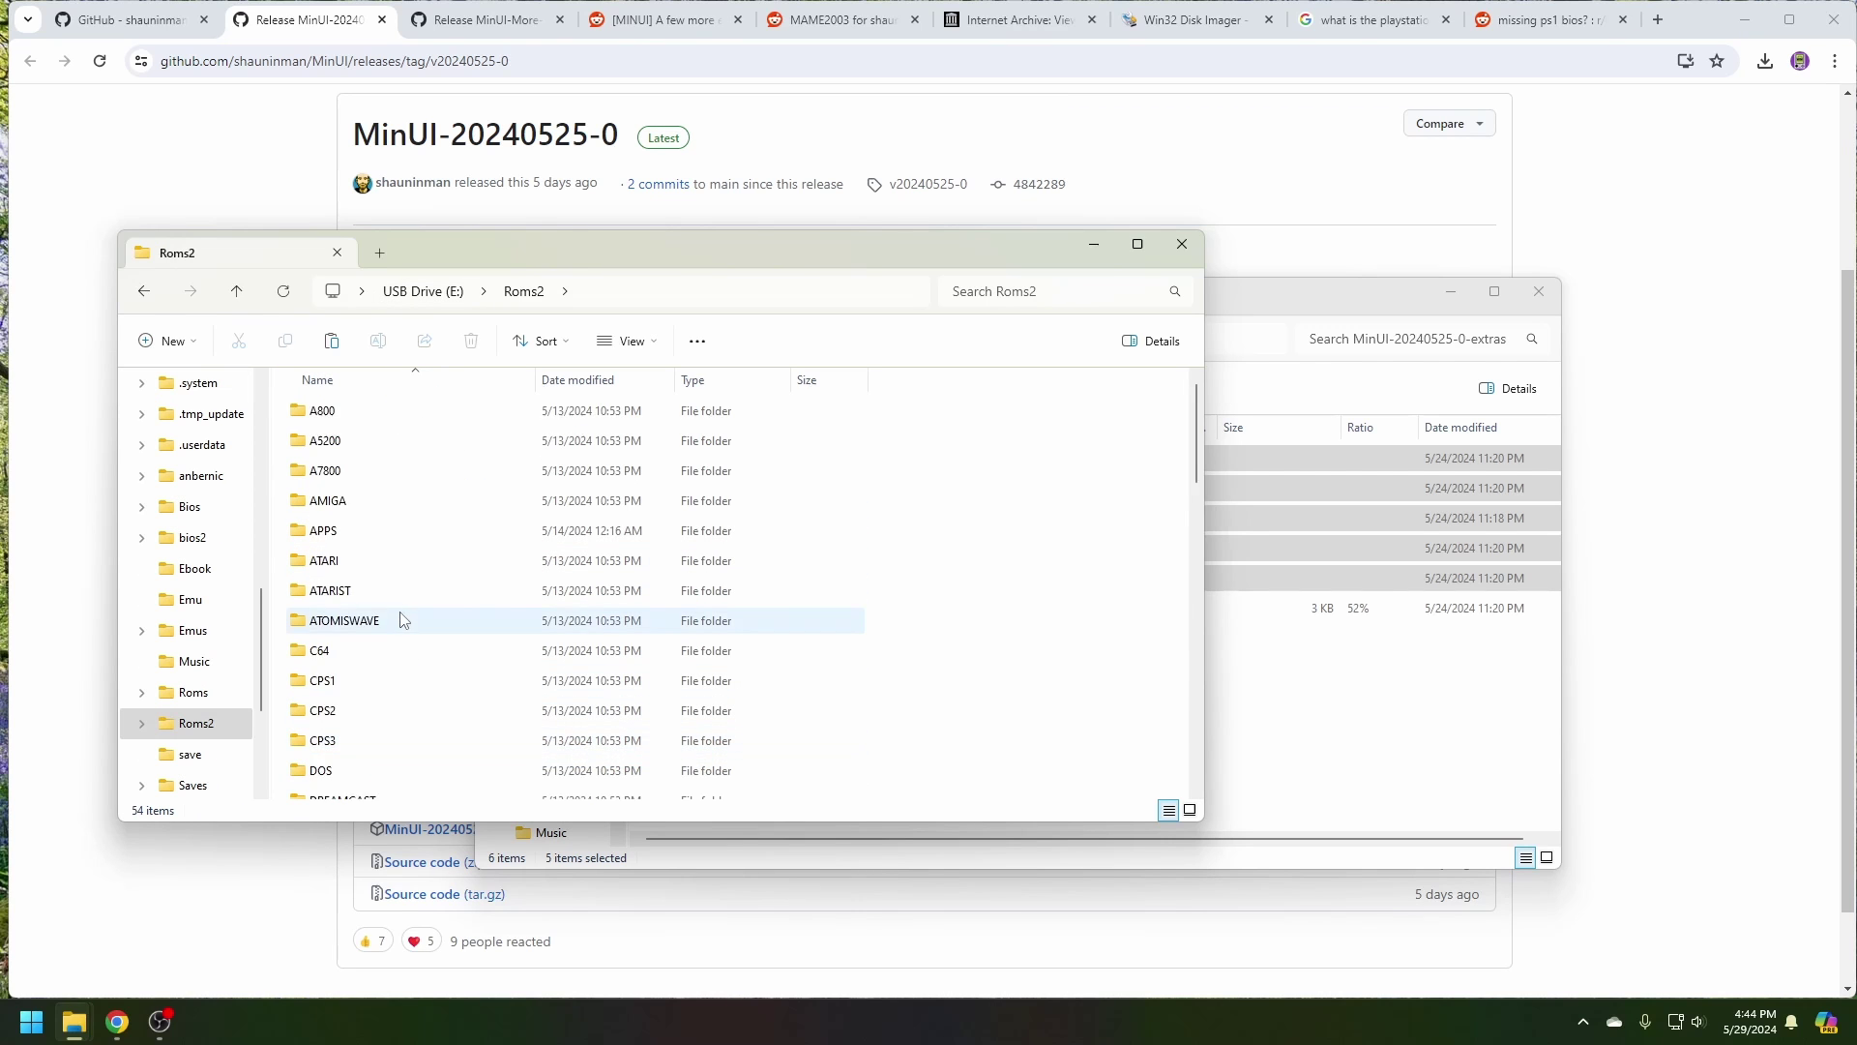
scroll(404, 620, "down", 5)
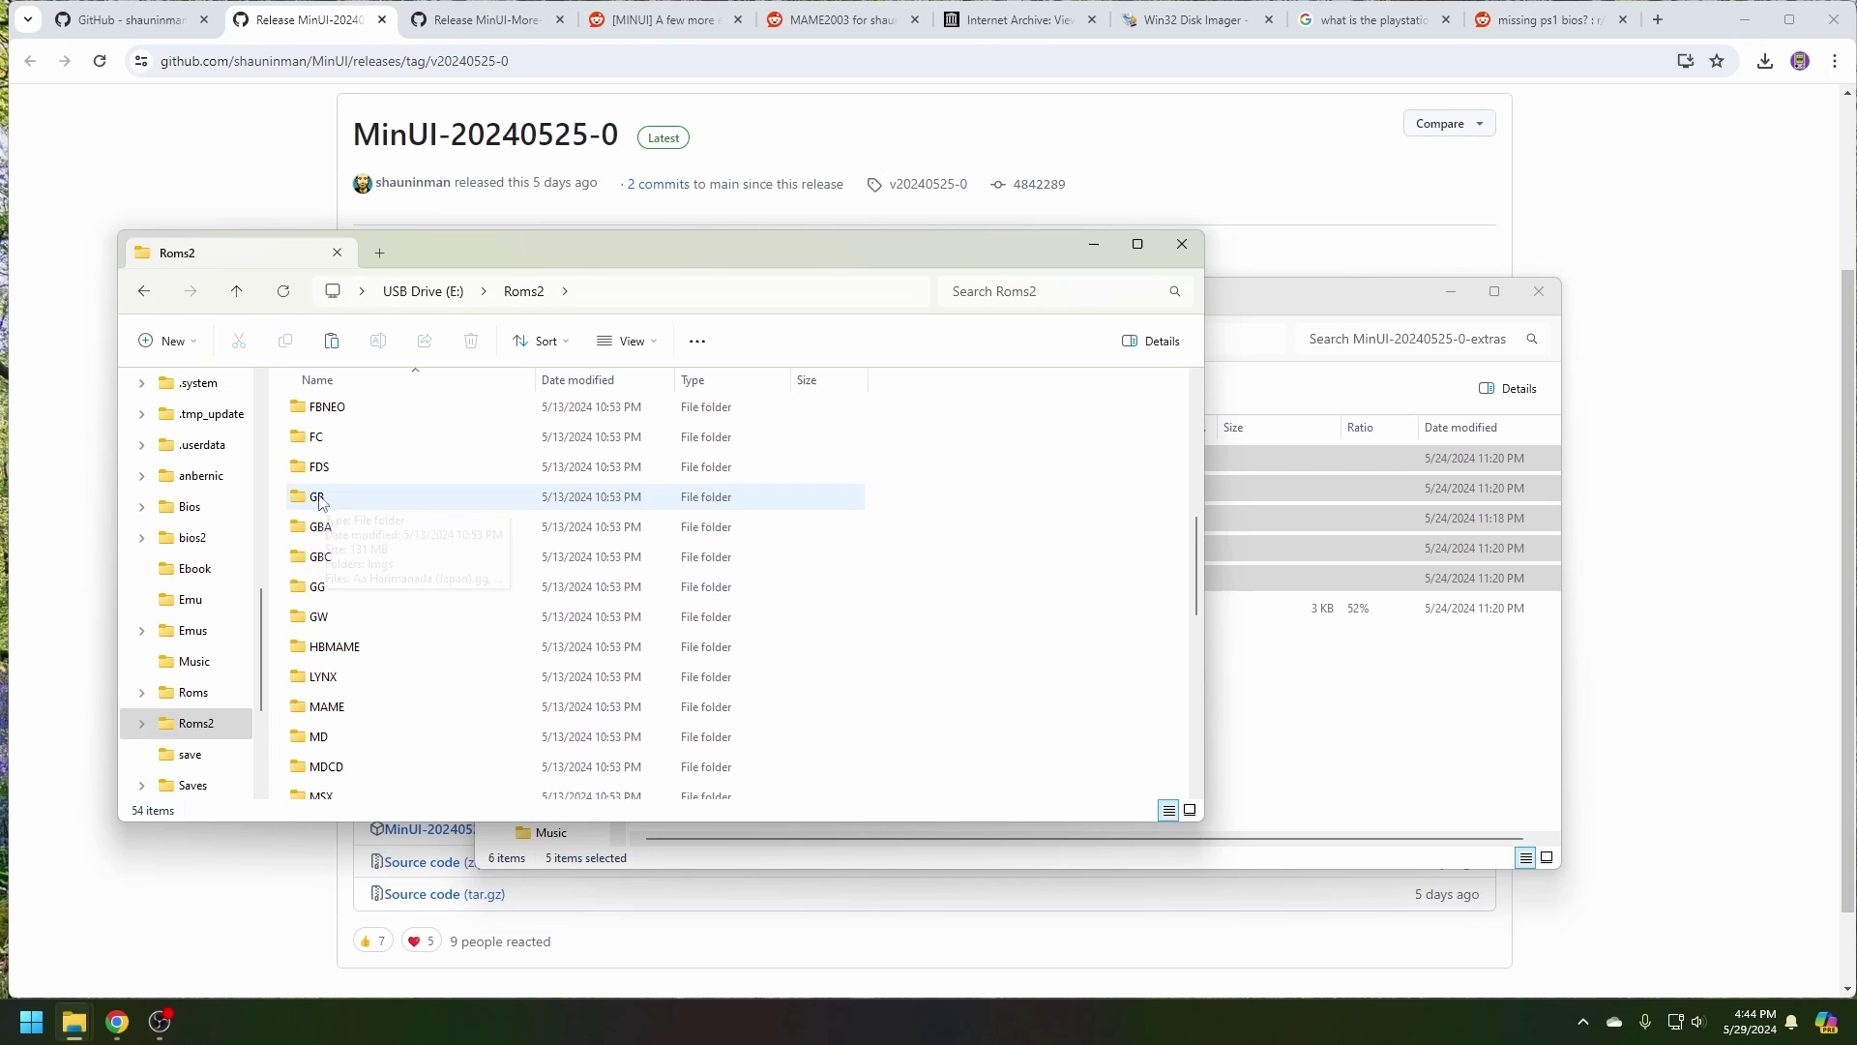
double_click(317, 587)
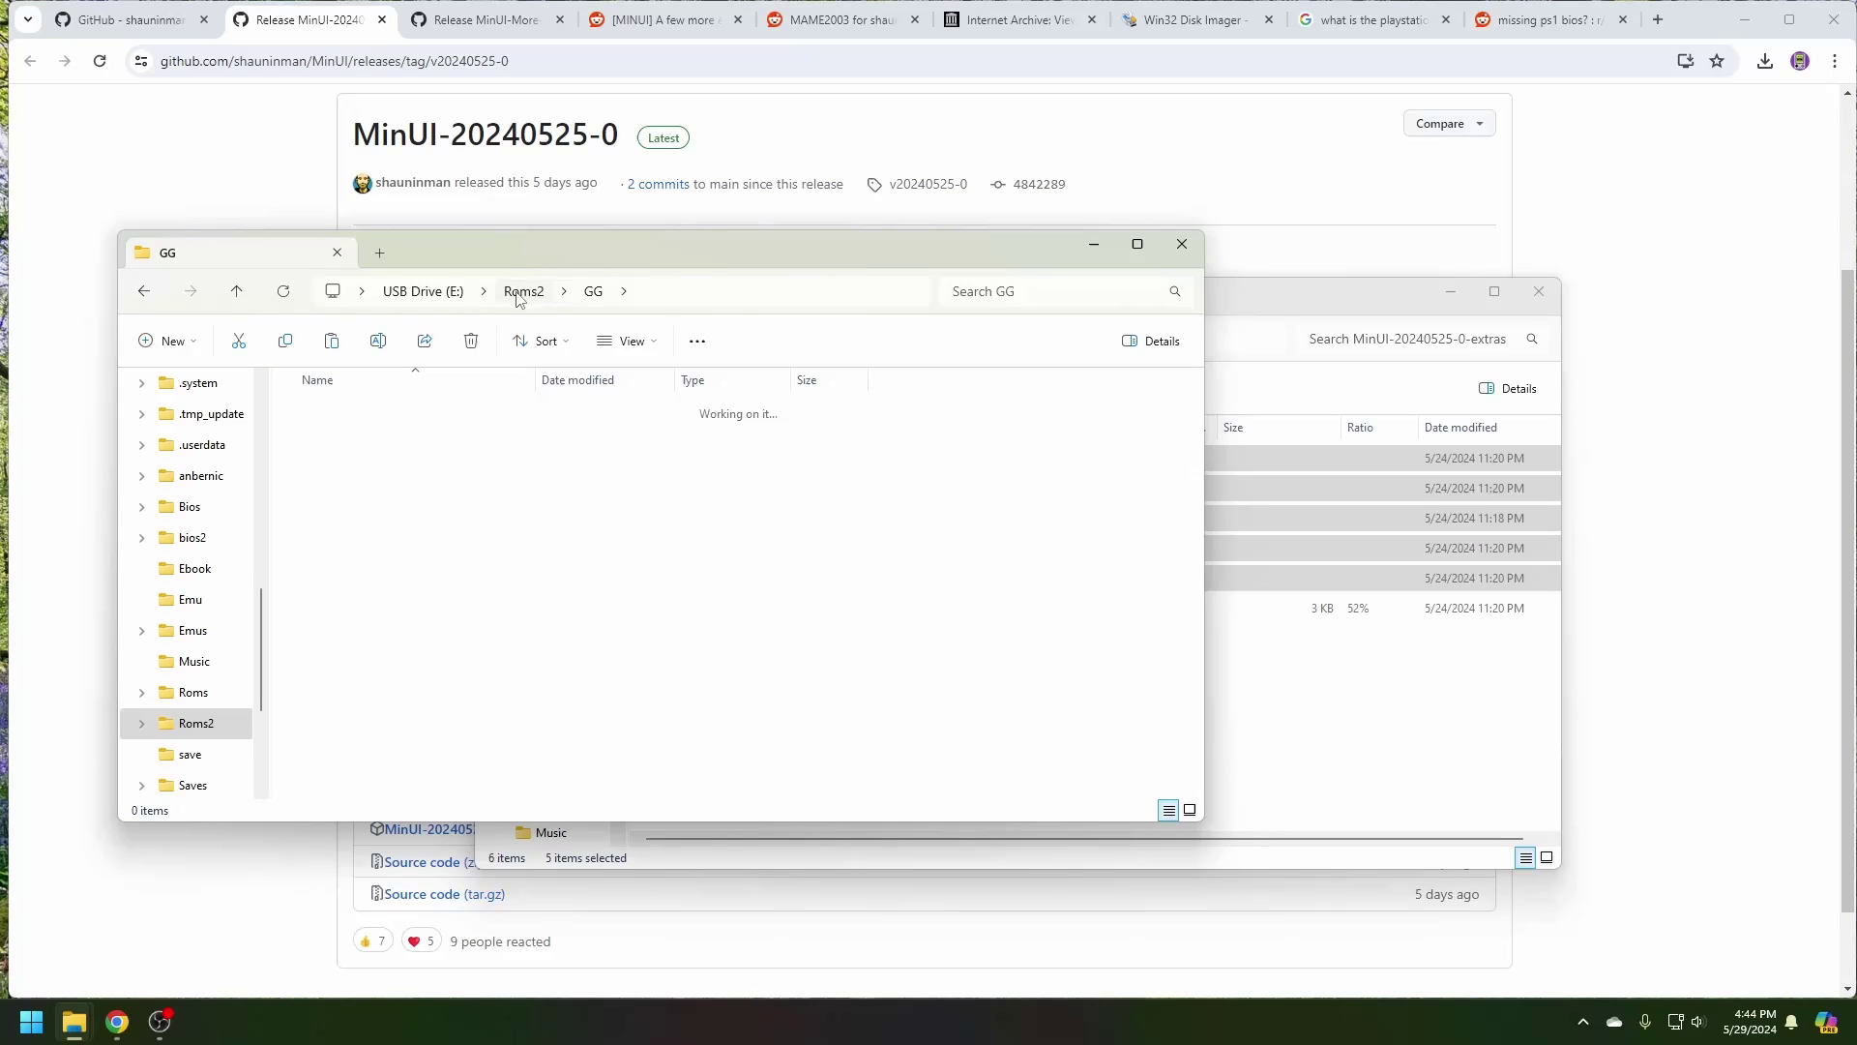
left_click(423, 291)
double_click(329, 741)
double_click(755, 650)
key("alt+Left")
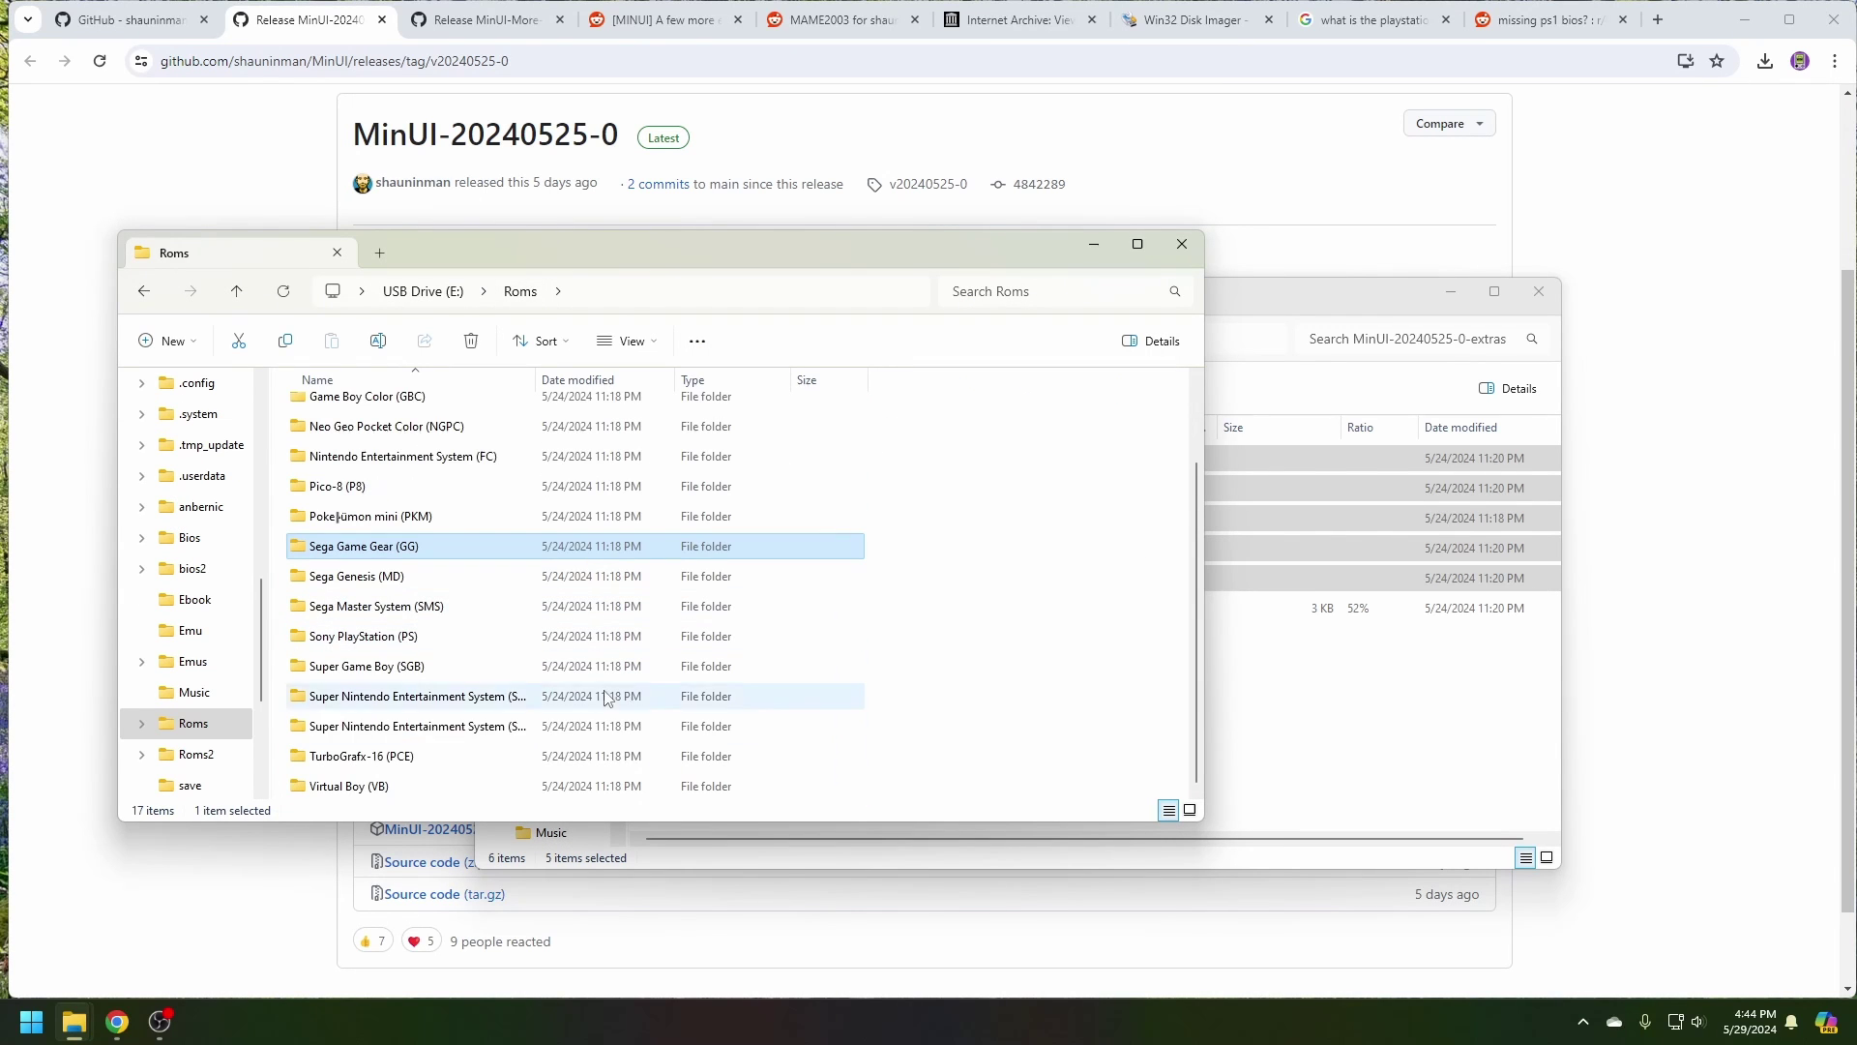
- Copy the TurboGrafx-16 games into the Roms TurboGrafx-16 (PCE) folder
double_click(367, 756)
key("ctrl+a")
key("ctrl+c")
key("alt+Left")
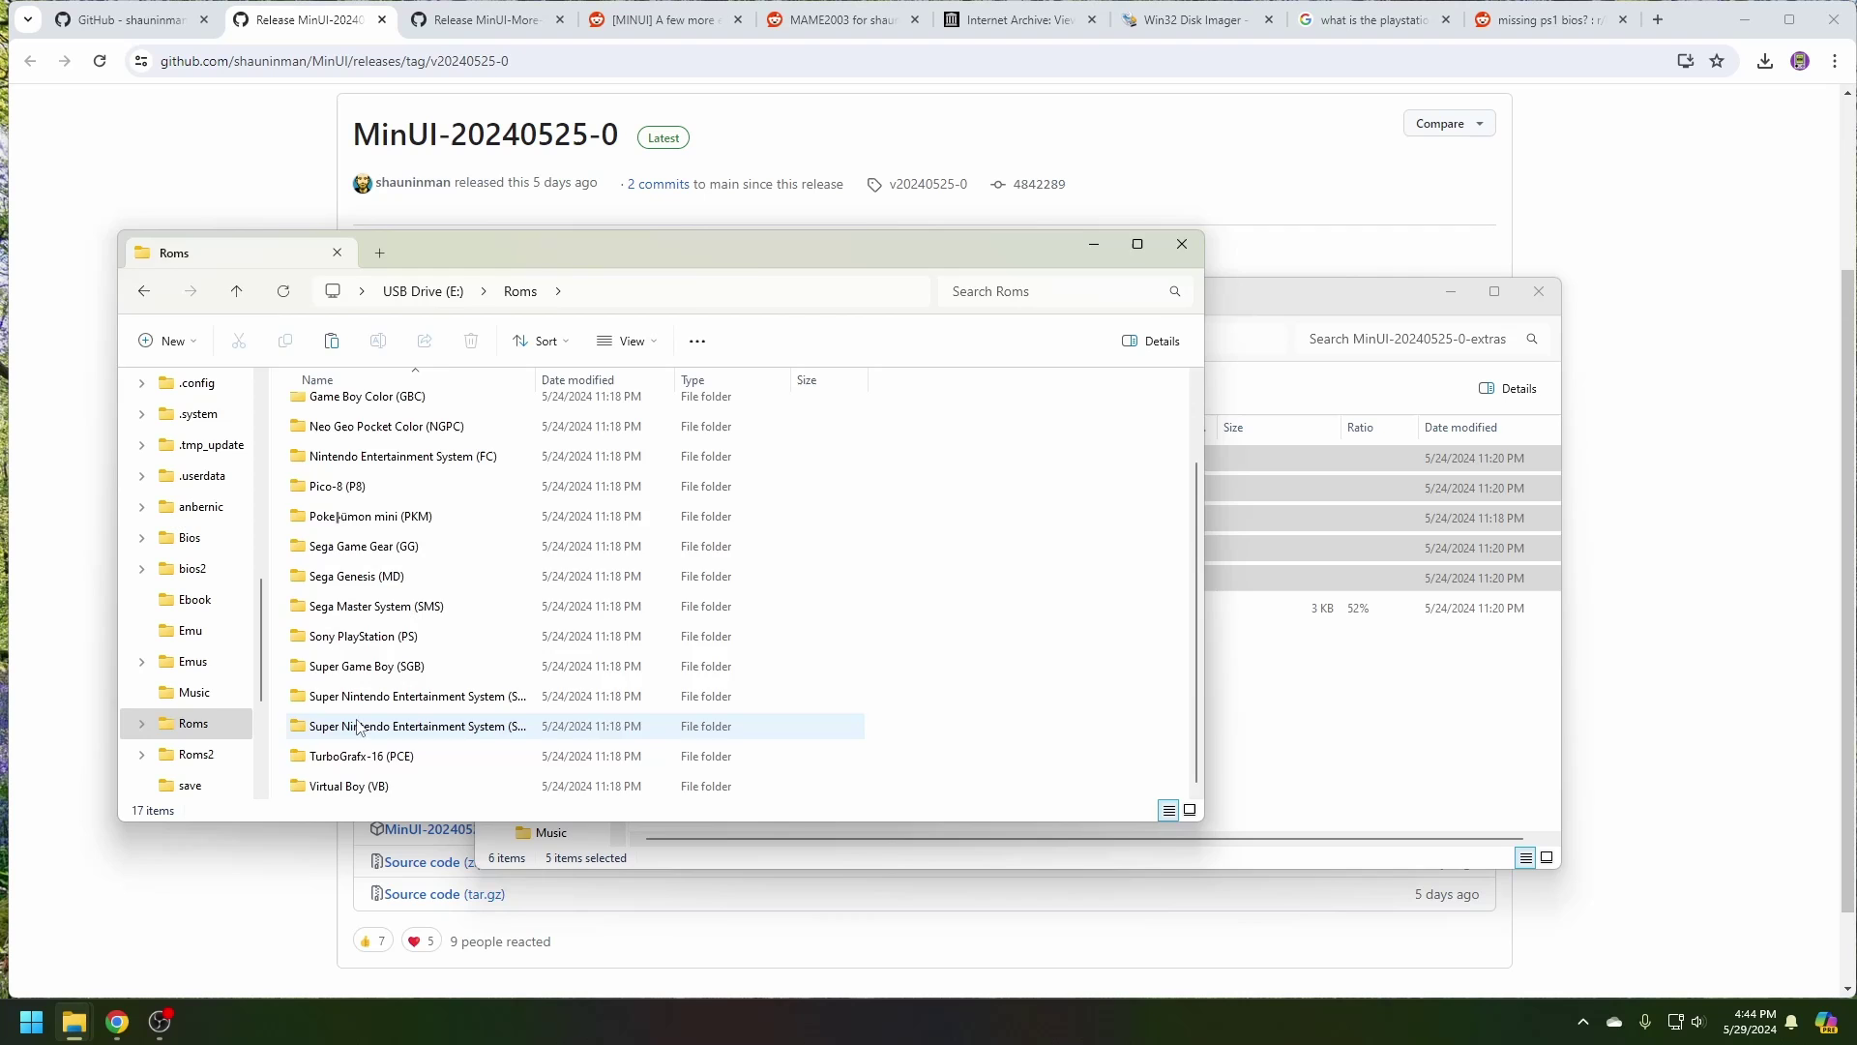
left_click(197, 754)
double_click(361, 757)
key("ctrl+v")
key("alt+Left")
- Select the Virtual Boy games in Roms2\VB and go to the Roms Virtual Boy (VB) folder
double_click(419, 705)
key("ctrl+a")
key("ctrl+space")
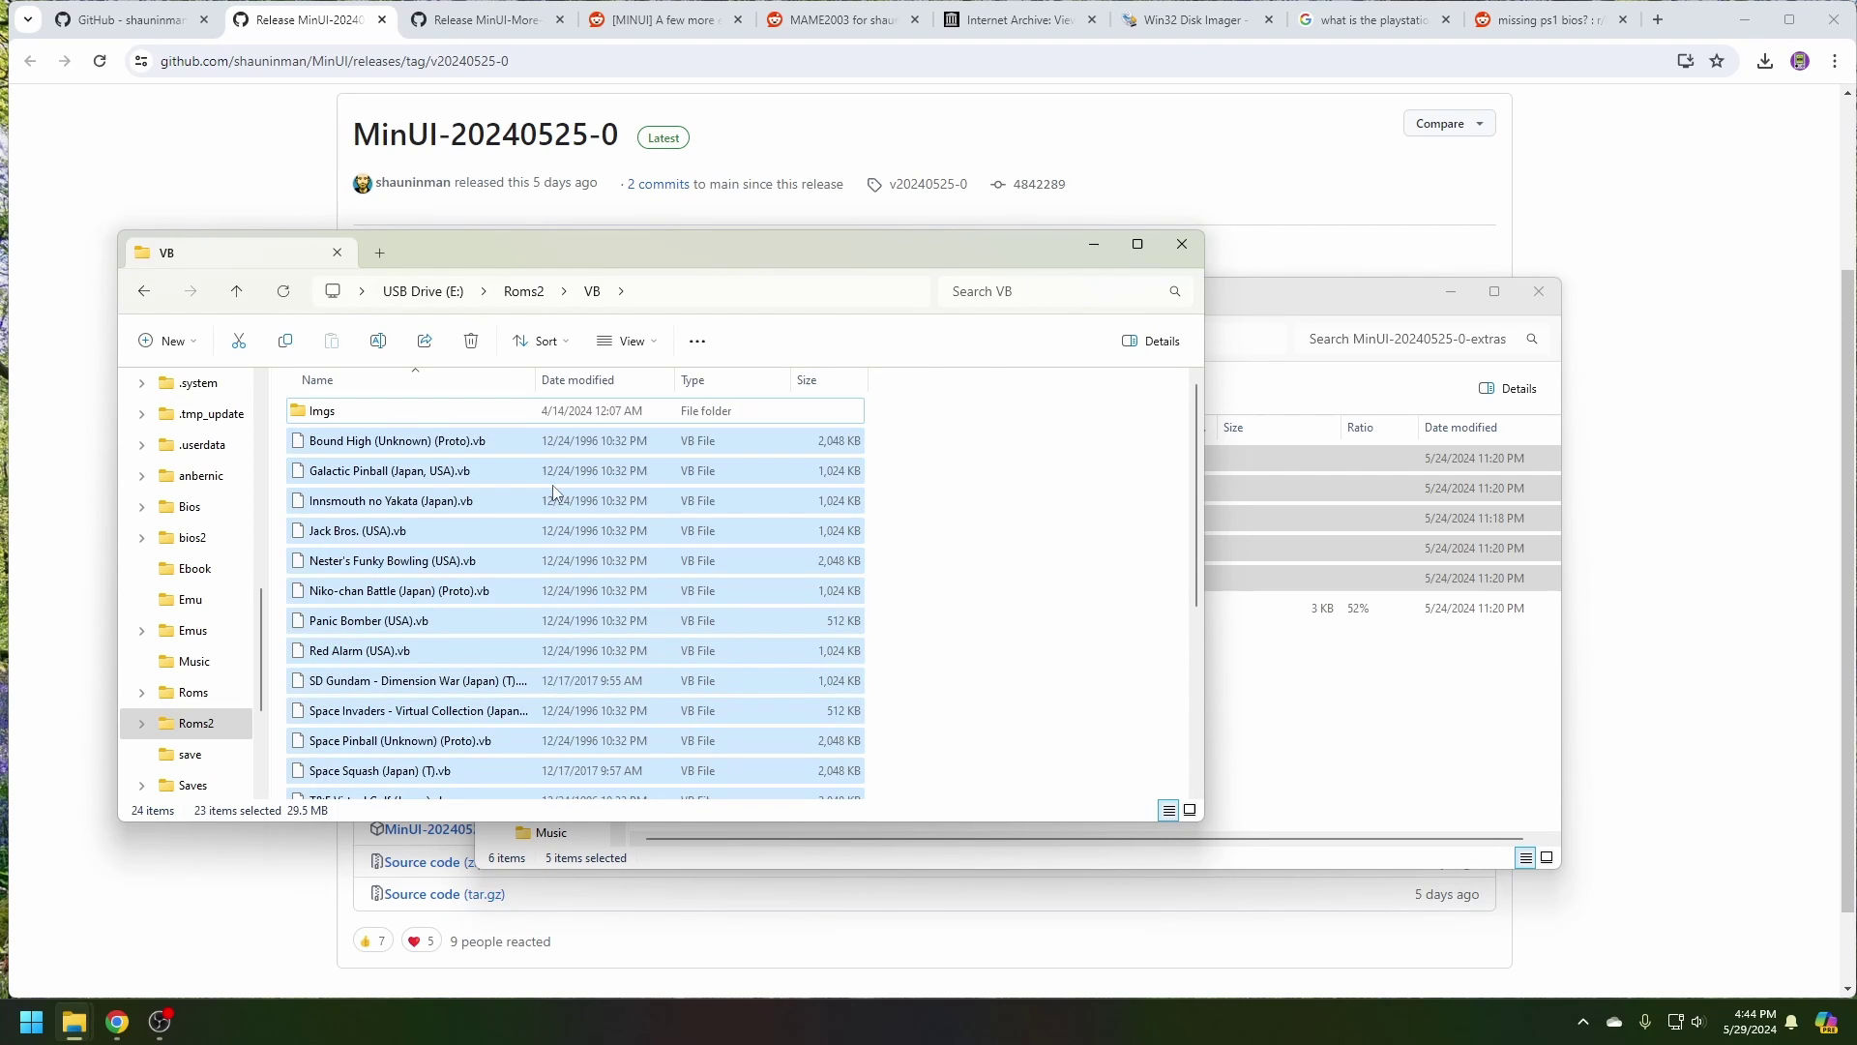
left_click(193, 692)
double_click(368, 774)
- Select the Pico-8 games in Roms2\PICO and locate the empty Pico-8 (P8) folder
left_click(422, 292)
double_click(324, 767)
scroll(329, 737, "down", 8)
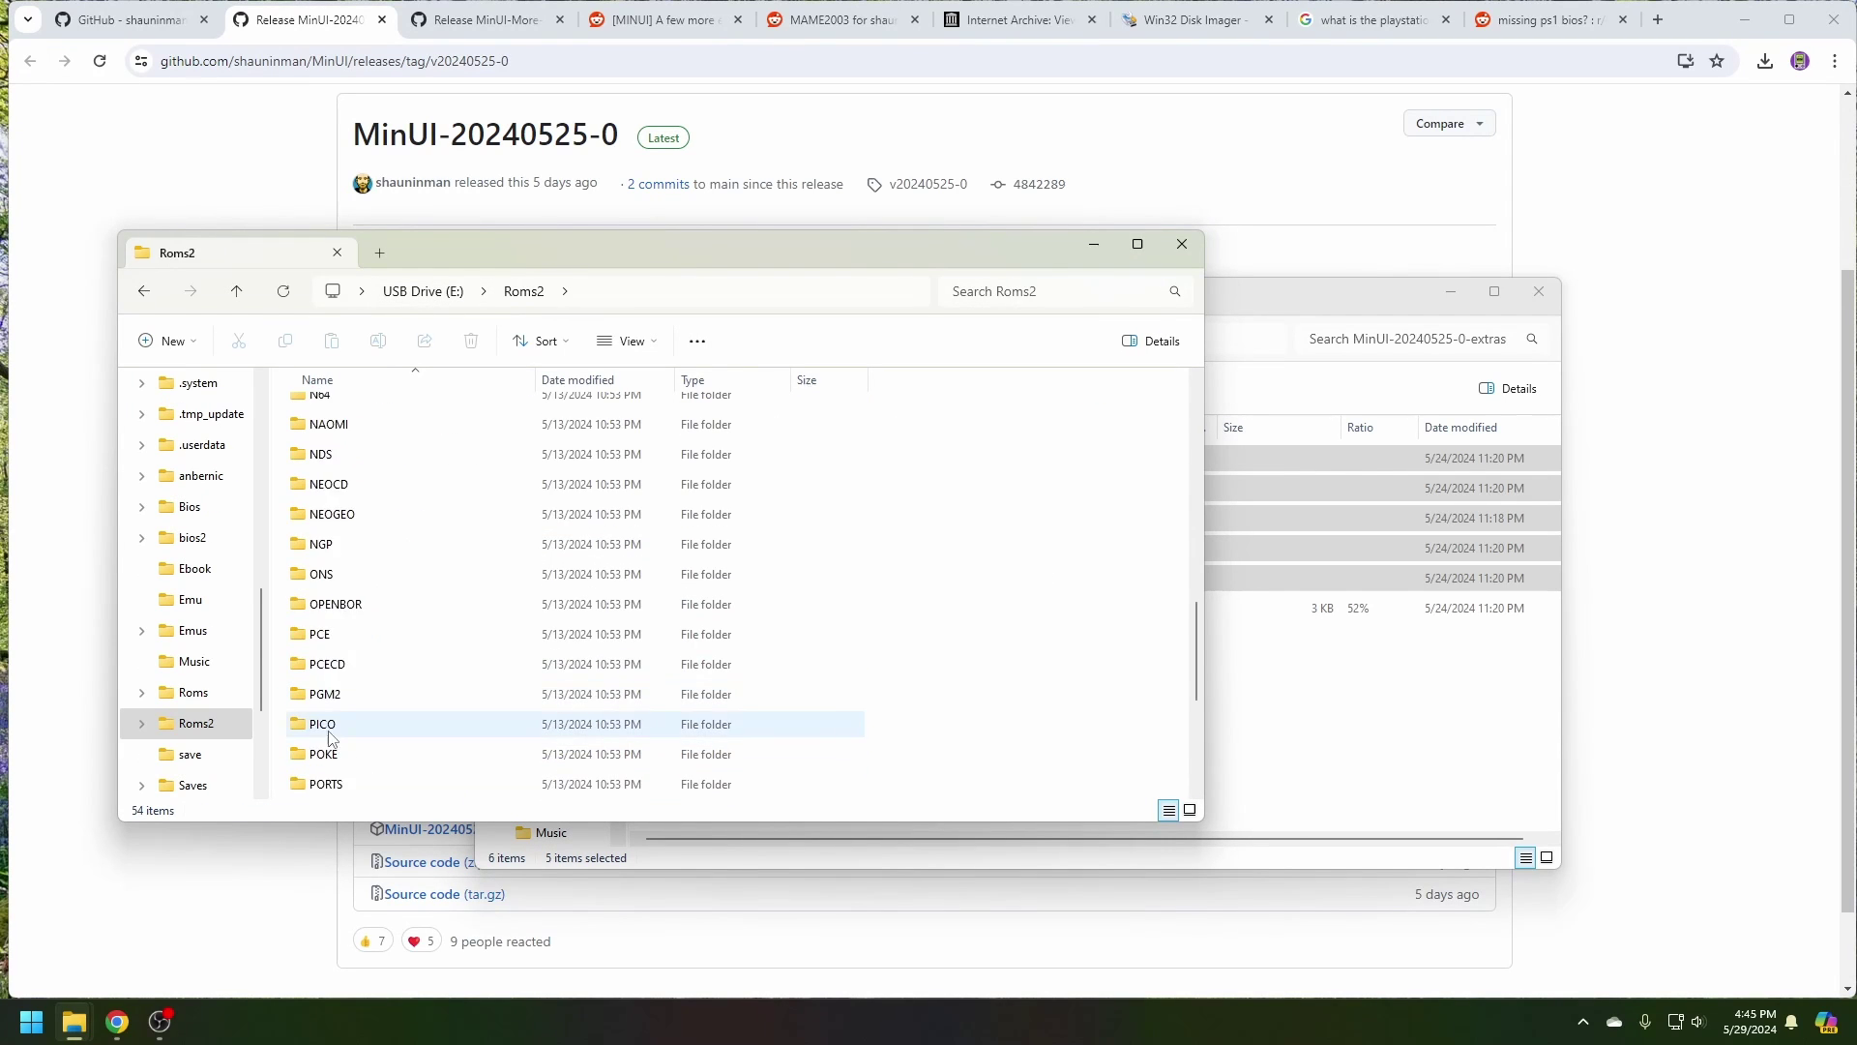
double_click(329, 737)
key("ctrl+a")
left_click(194, 692)
double_click(334, 484)
key("alt+Left")
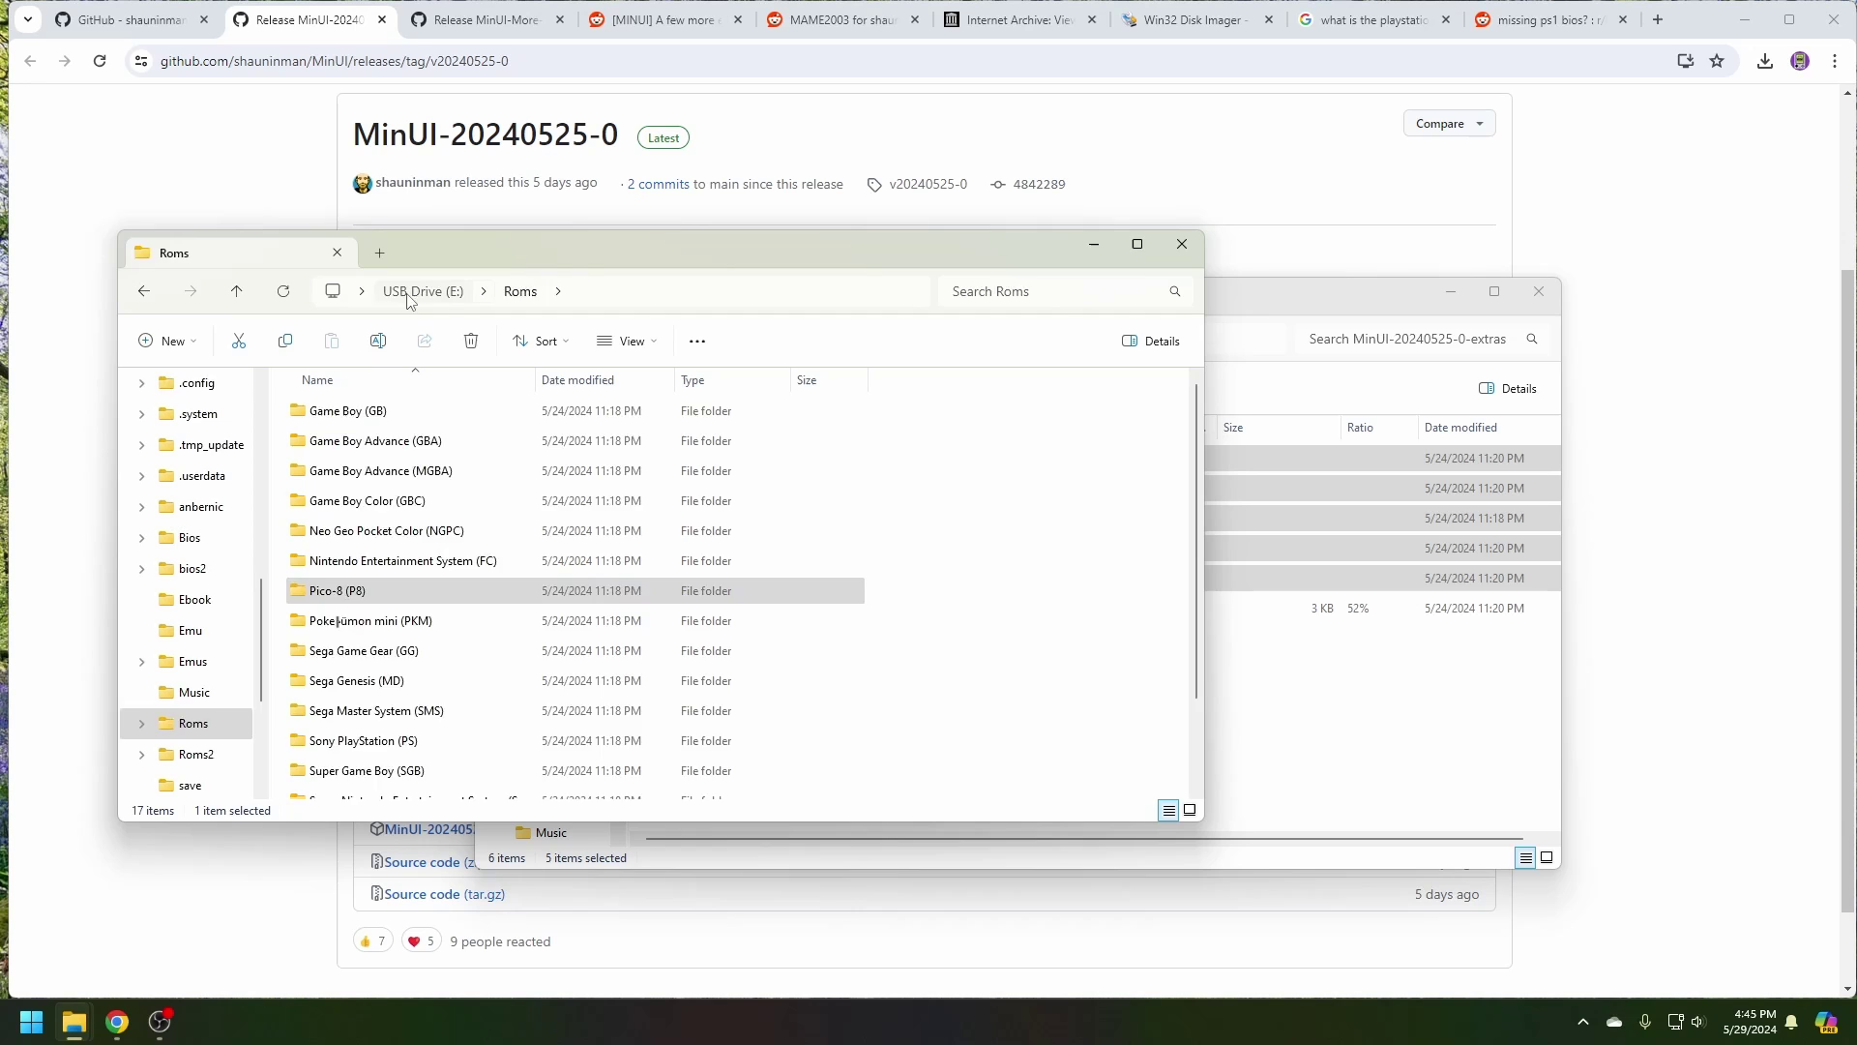
key("alt+Left")
key("alt+Left")
- Copy the Pico-8 games from Roms2\PICO into the Roms Pico-8 (P8) folder
double_click(348, 689)
key("ctrl+a")
key("ctrl+c")
key("alt+Up")
key("alt+Up")
double_click(350, 745)
scroll(350, 709, "down", 1)
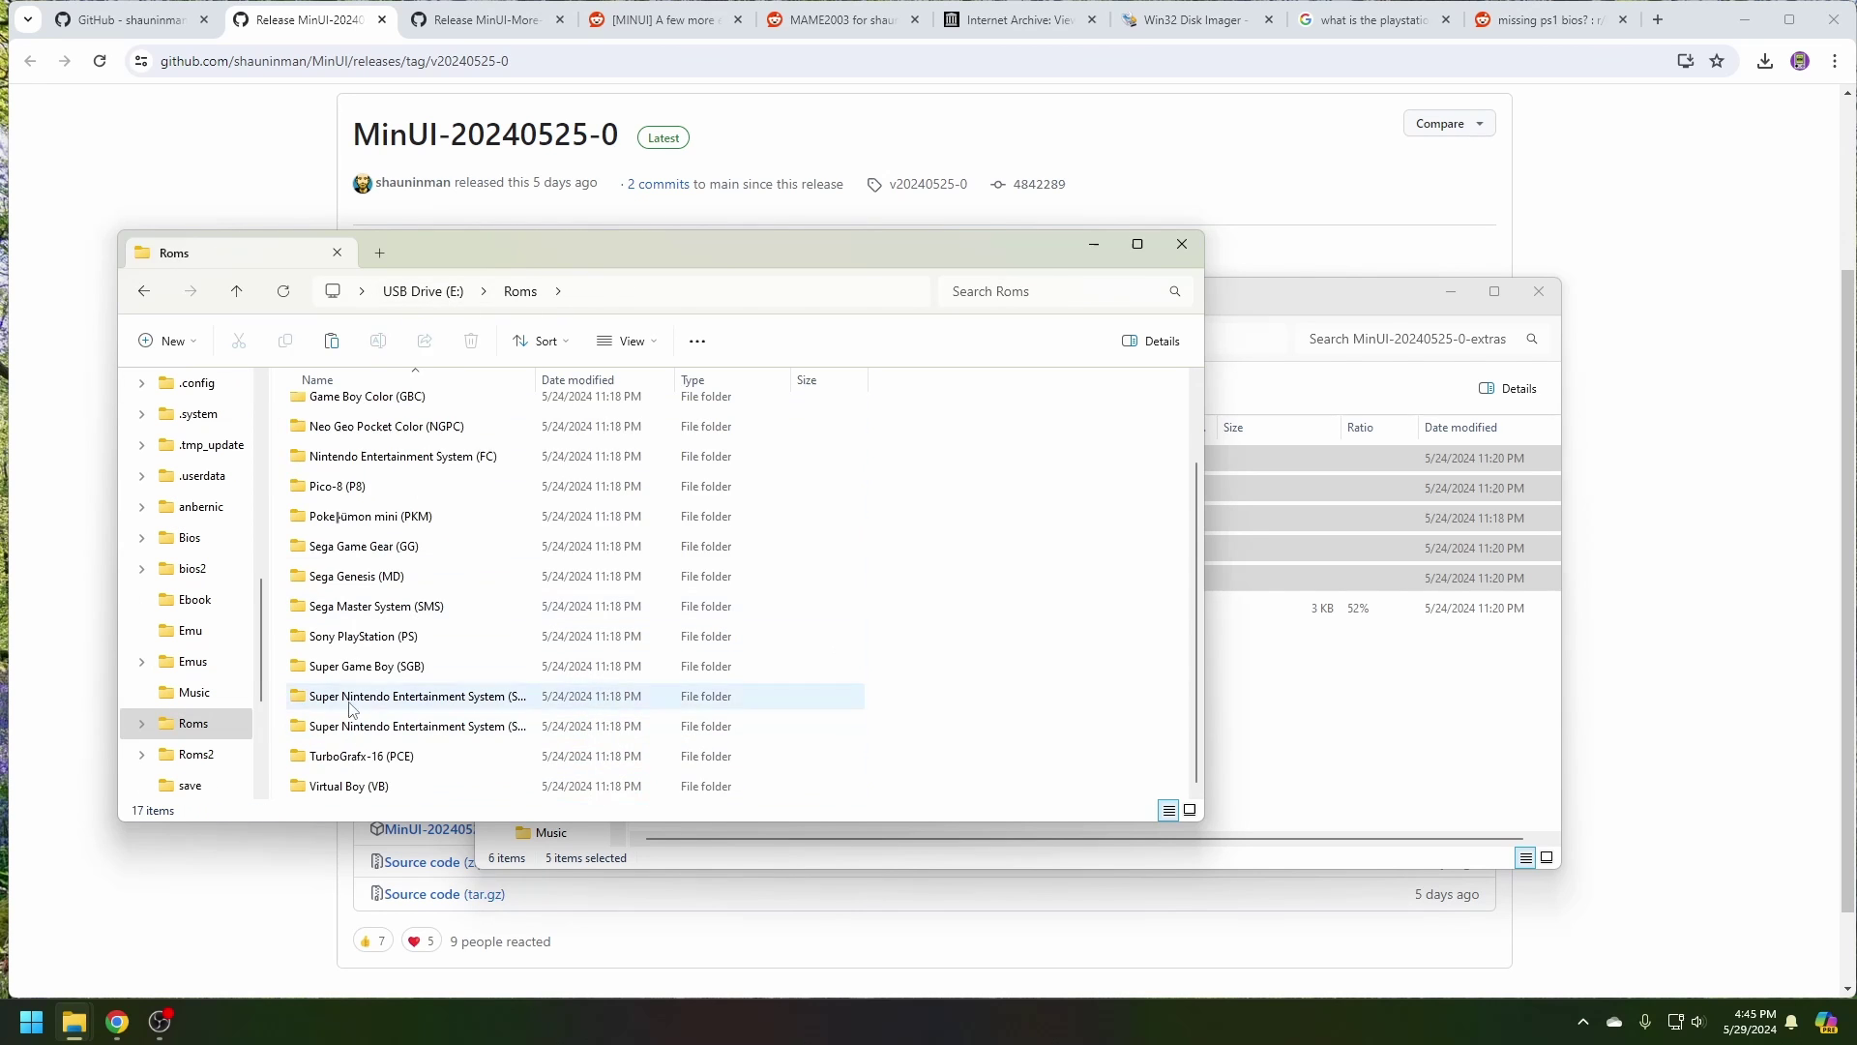
double_click(387, 426)
key("ctrl+v")
key("alt+Left")
- Move the 353 Master System games from Roms2\SMS into Sega Master System (SMS)
left_click(423, 292)
double_click(324, 774)
scroll(378, 690, "down", 8)
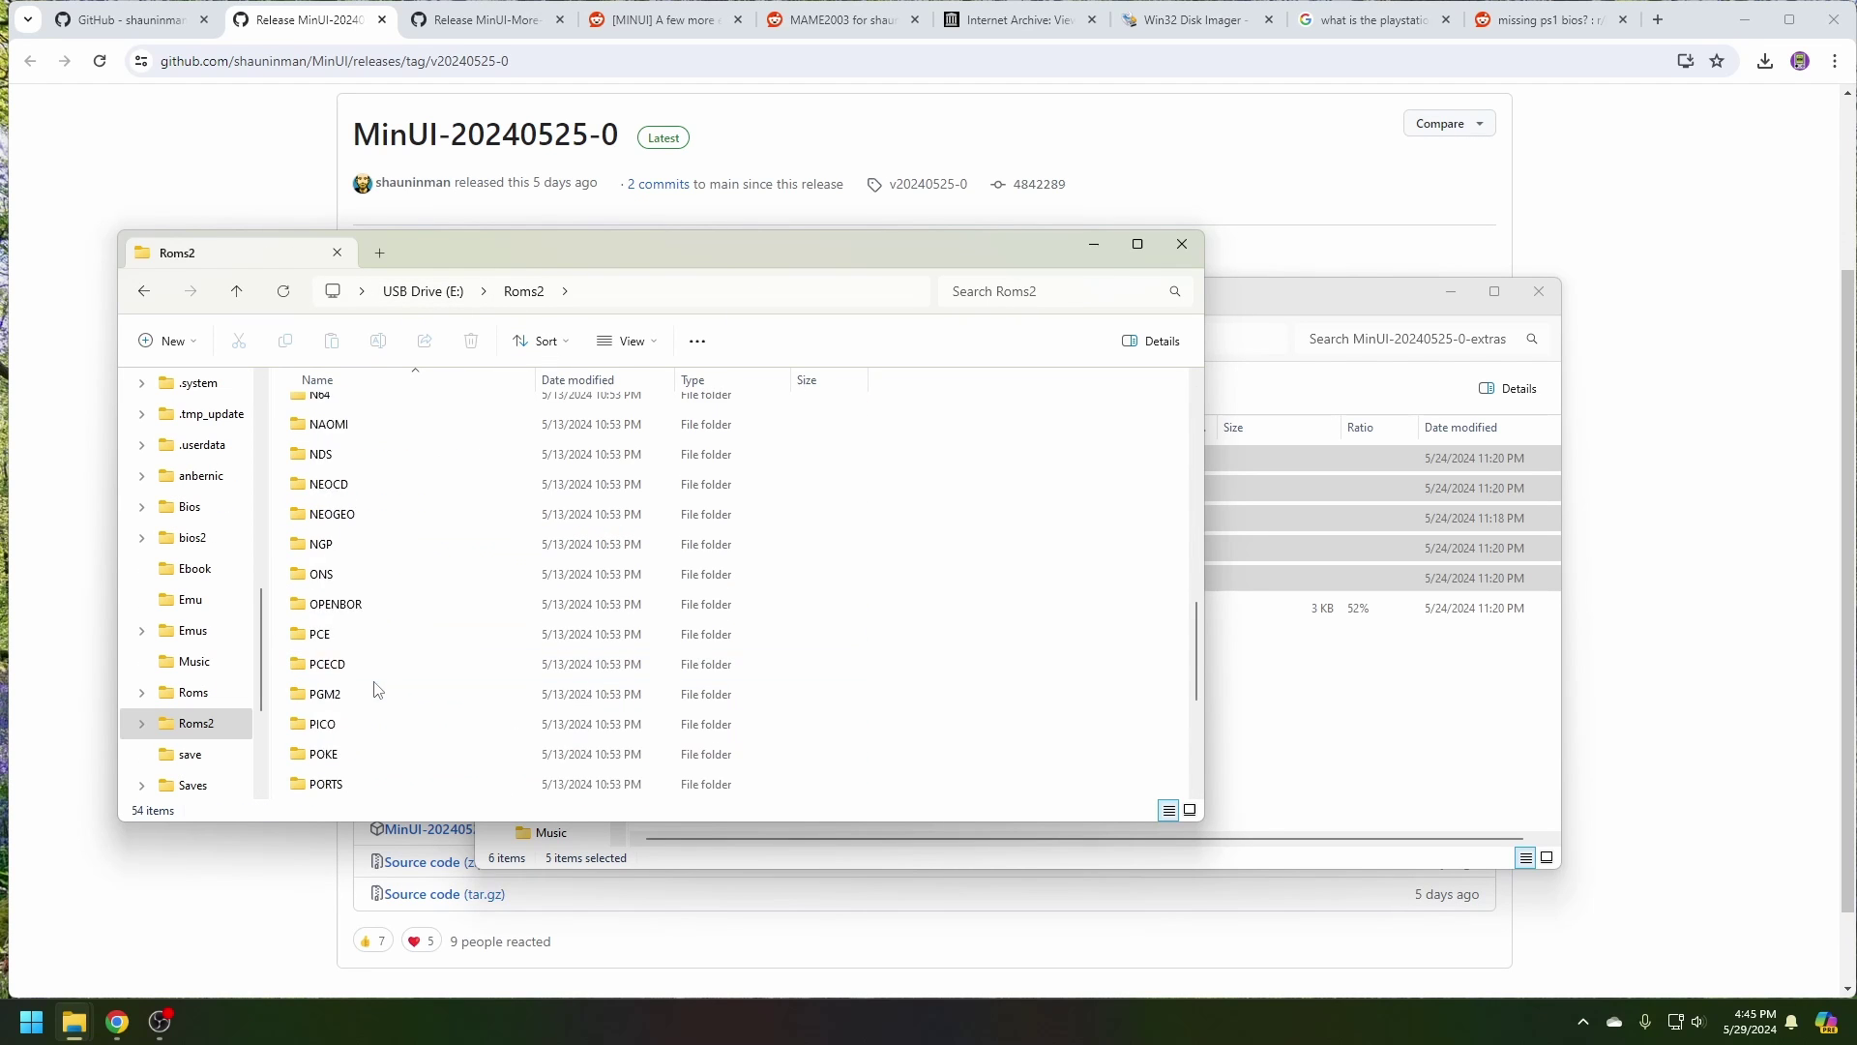
double_click(334, 604)
key("ctrl+a")
key("ctrl+x")
left_click(194, 740)
double_click(416, 709)
key("ctrl+v")
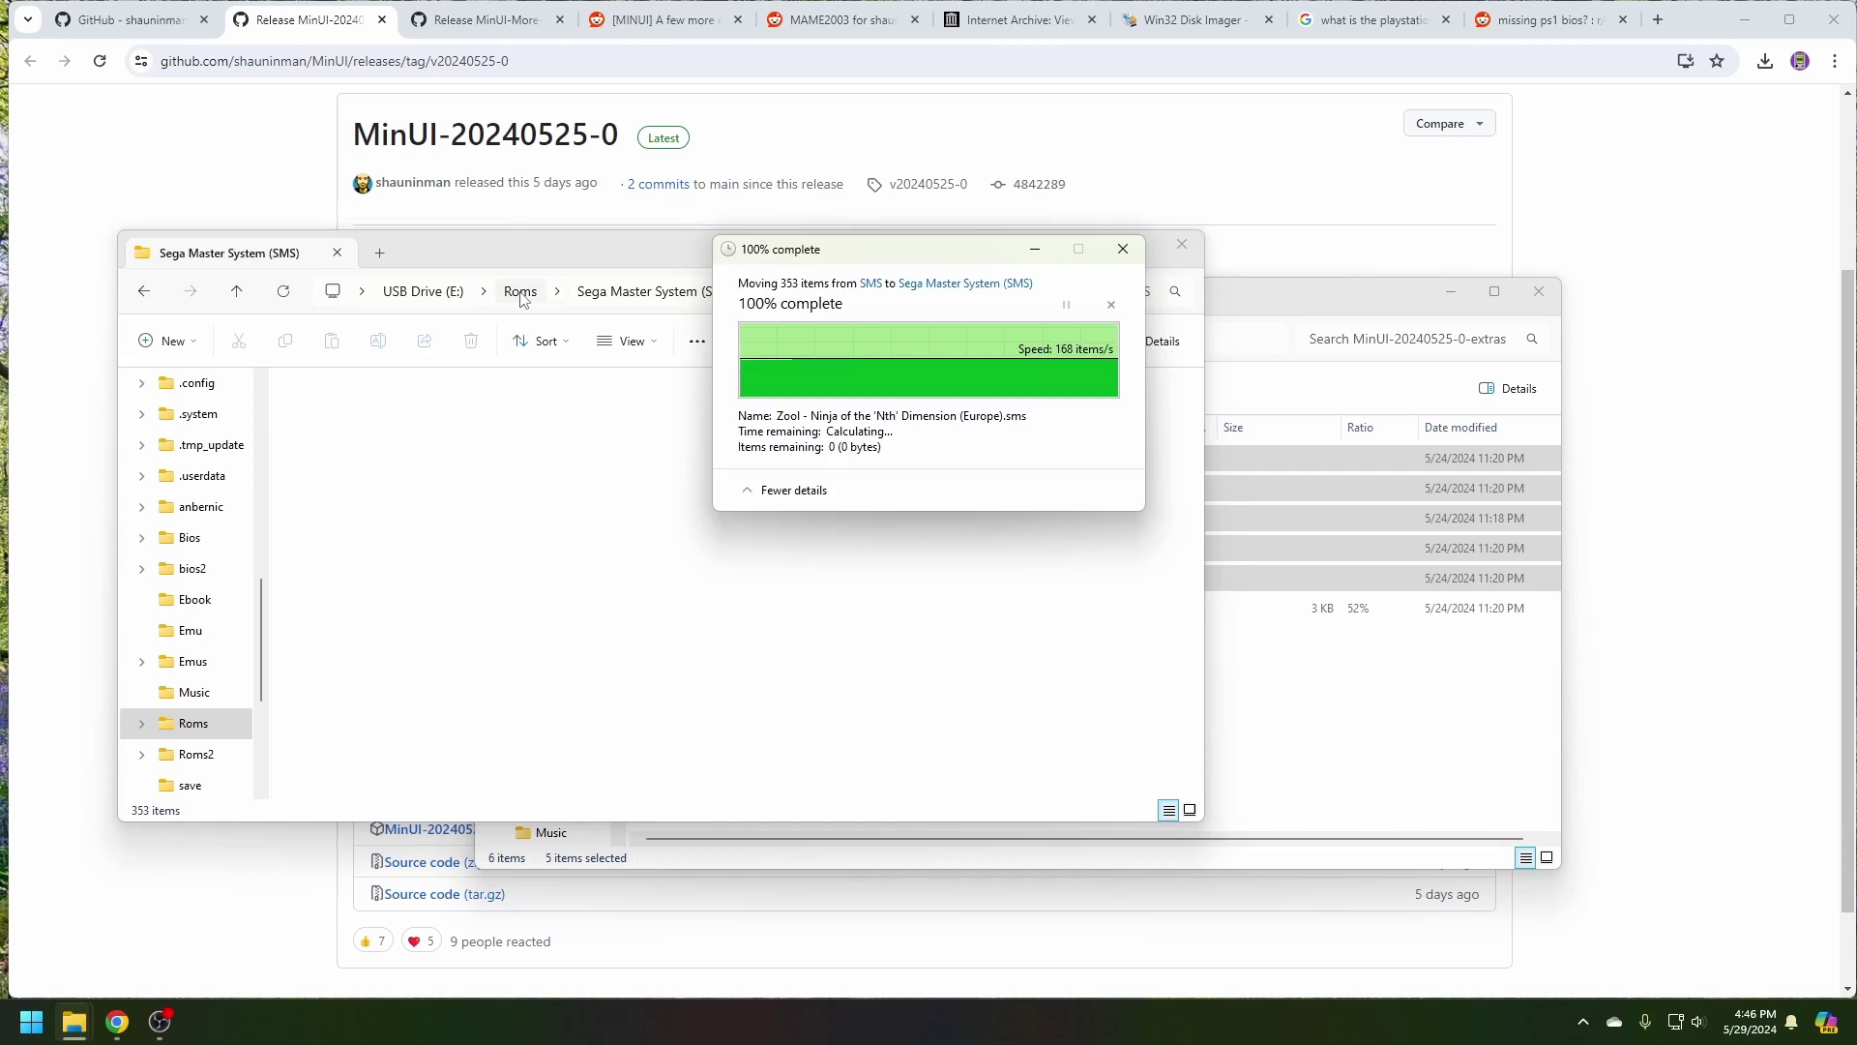
- Return File Explorer to the drive's Roms folder listing its 17 system folders
left_click(521, 293)
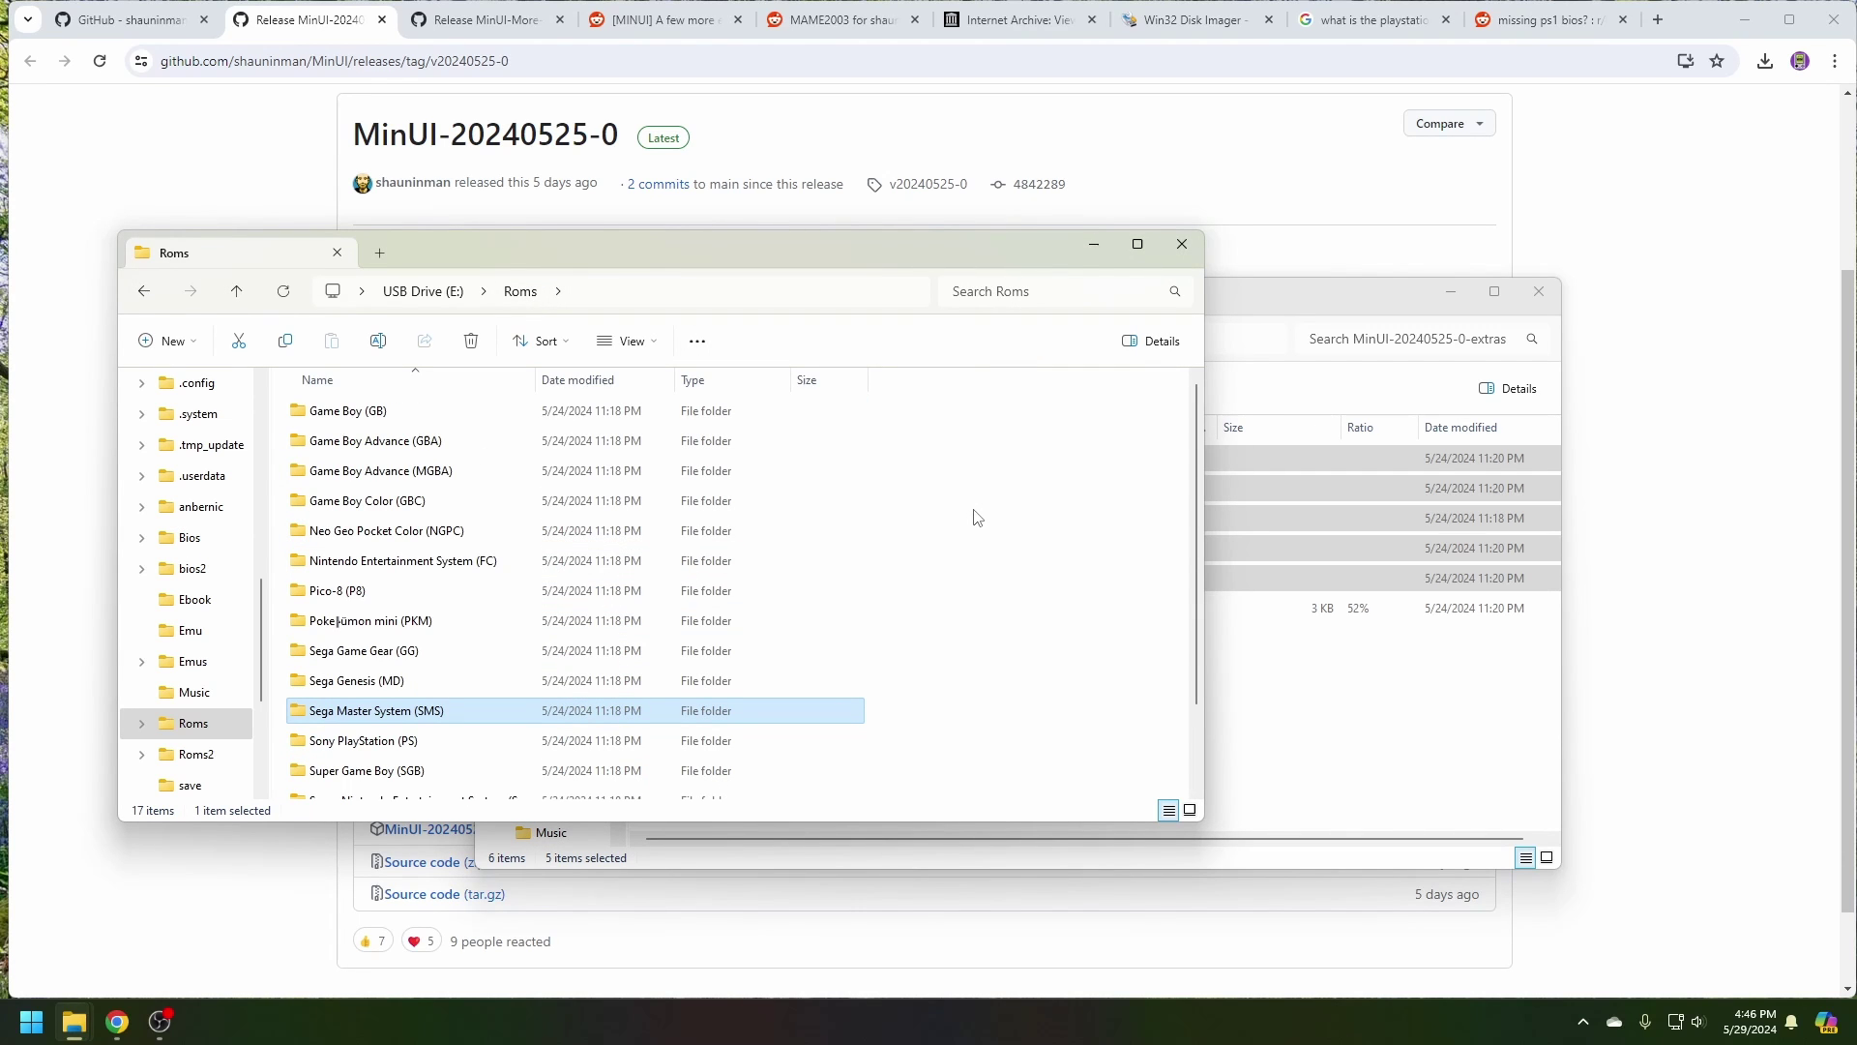